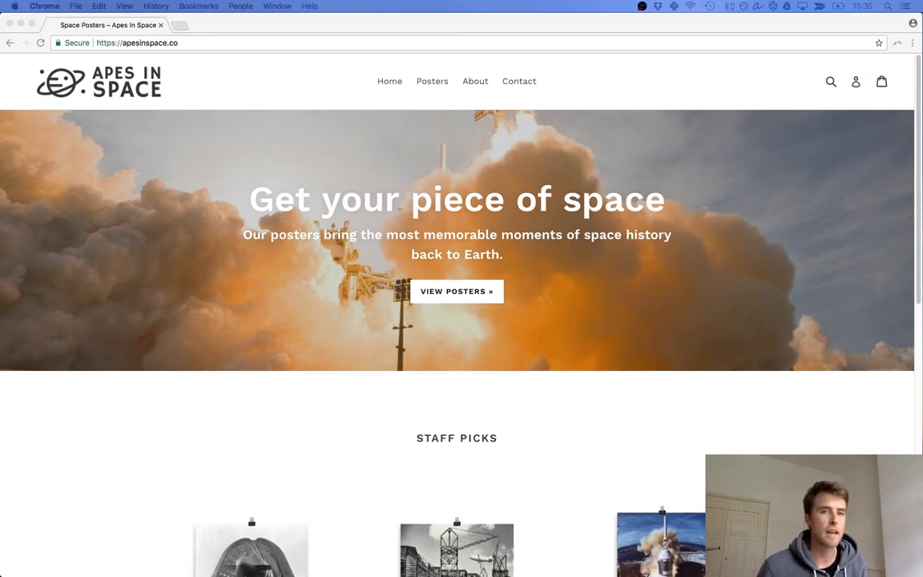
click(180, 25)
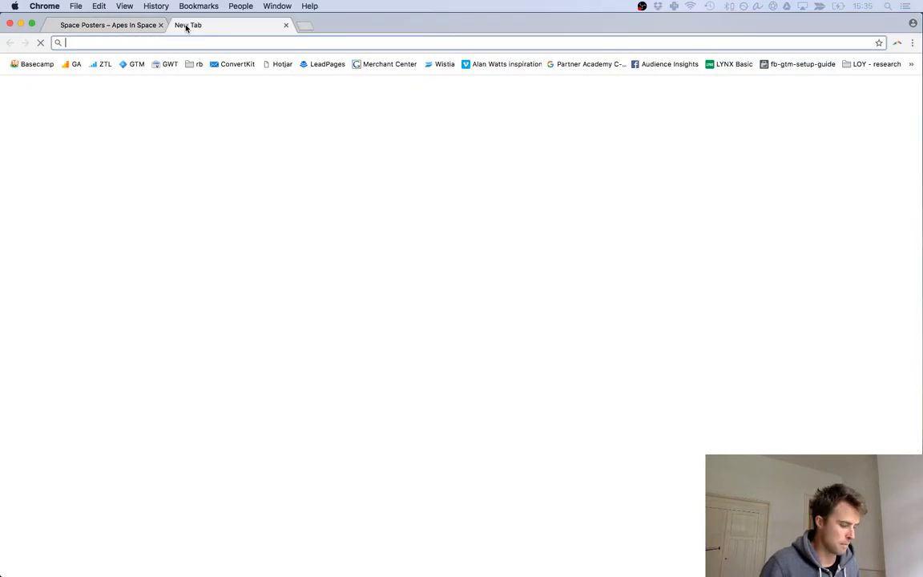
text(apes i)
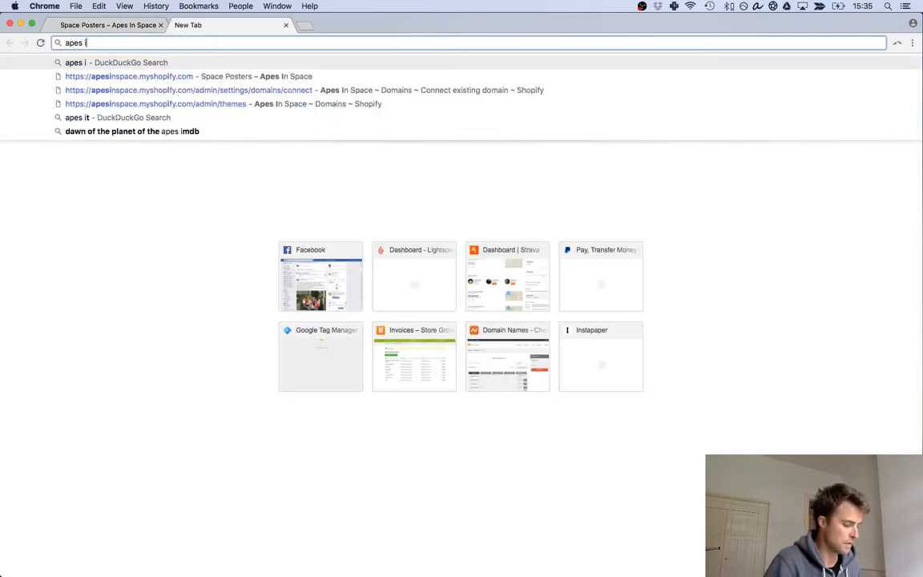
text(n space)
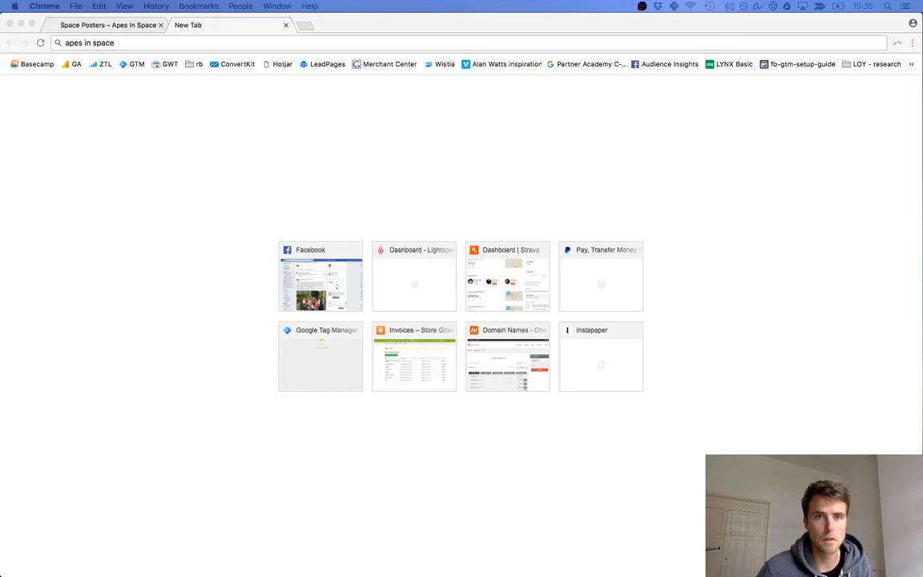
- Bring the Apes In Space Google Docs tab into the browser window, close the unused blank tab, and return to the store homepage
drag(305, 58, 244, 29)
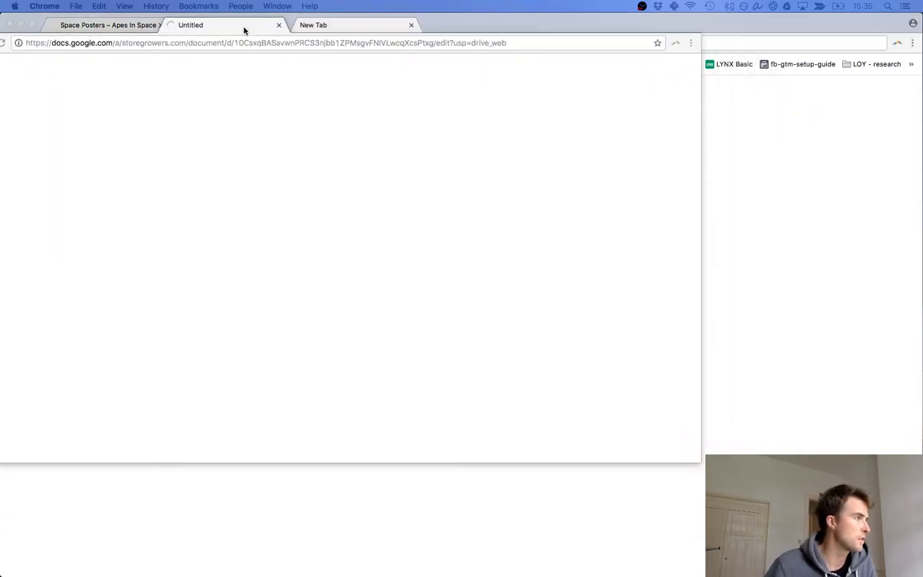
click(411, 25)
click(125, 26)
click(169, 38)
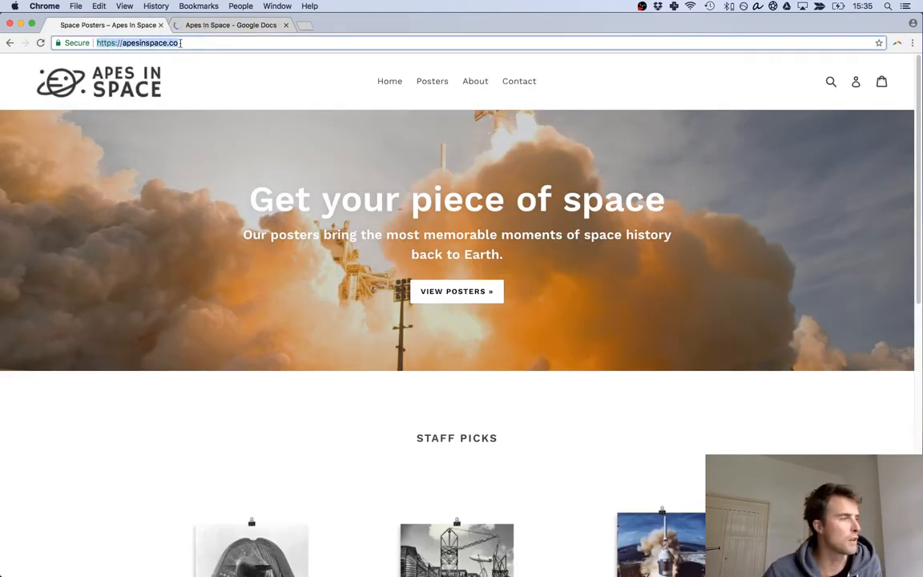
click(180, 42)
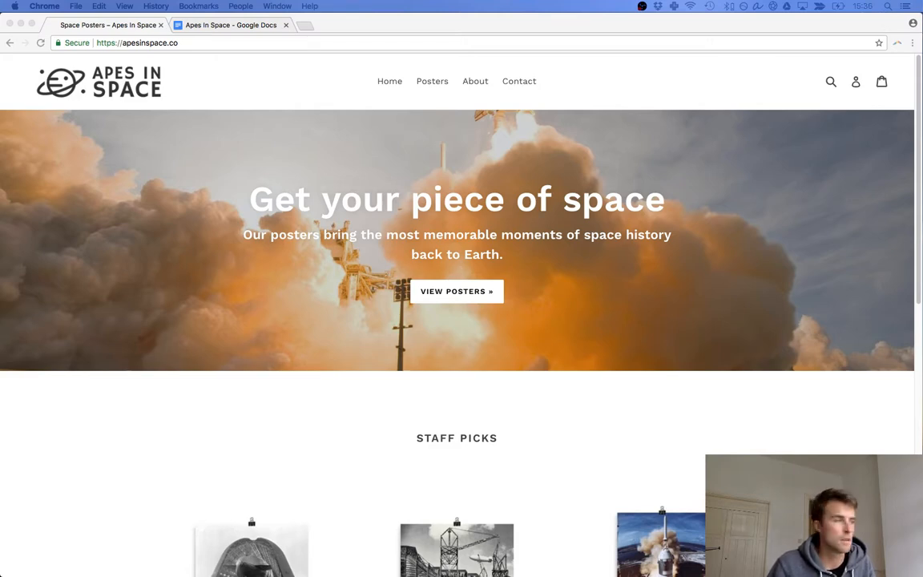
- Review the remaining launch essentials in the Apes In Space document, focusing on shipping settings, recommended prices and submitting the site to Google
click(199, 29)
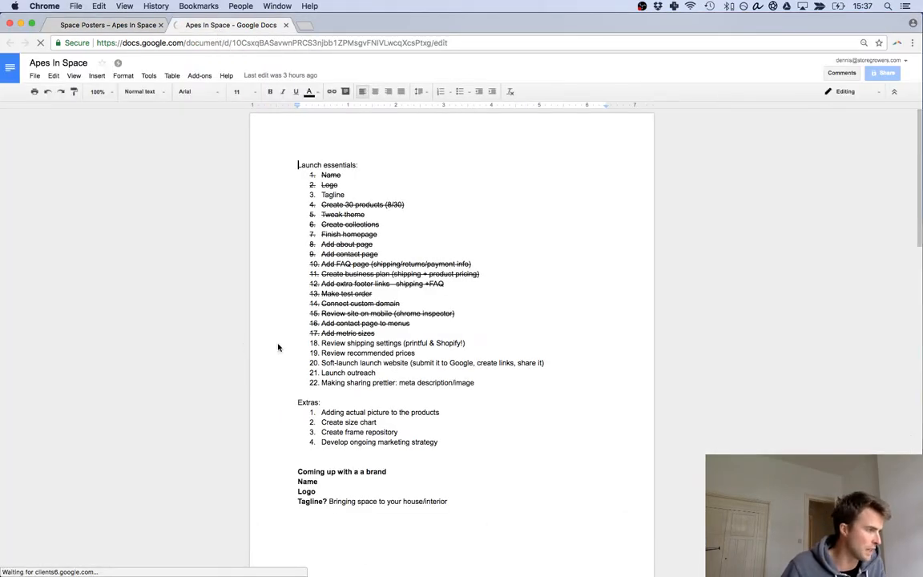
click(327, 342)
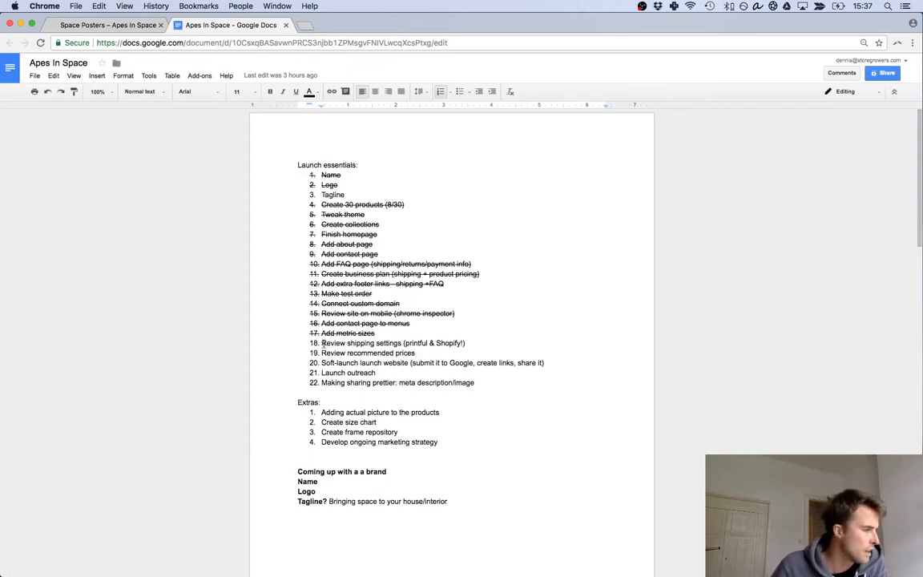
drag(320, 343, 415, 354)
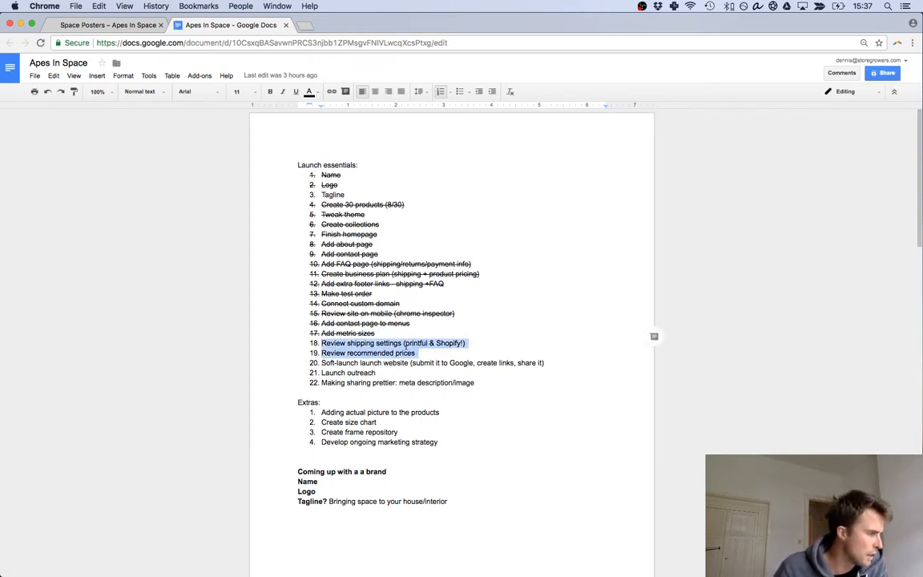
click(403, 343)
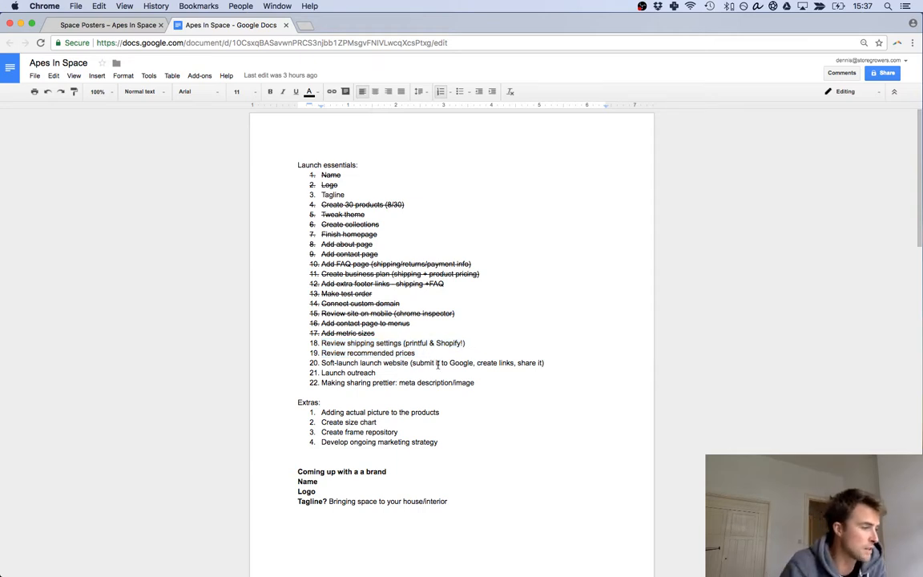
drag(411, 363, 471, 362)
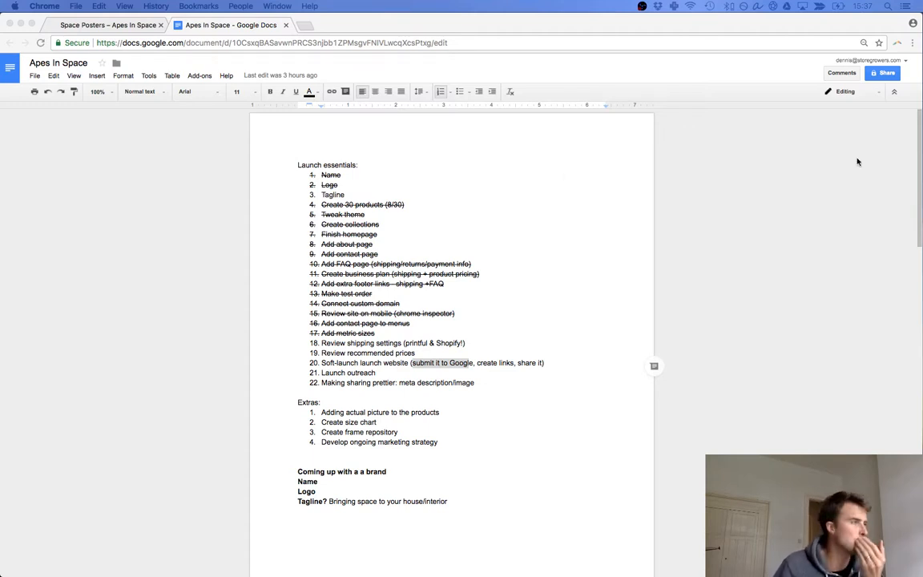
click(128, 26)
click(128, 27)
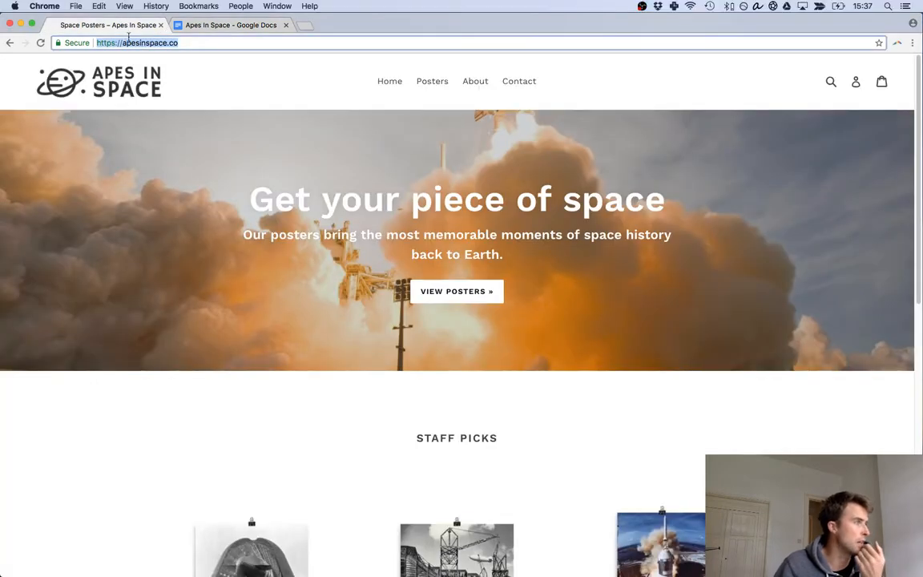
drag(179, 42, 124, 43)
key(super+c)
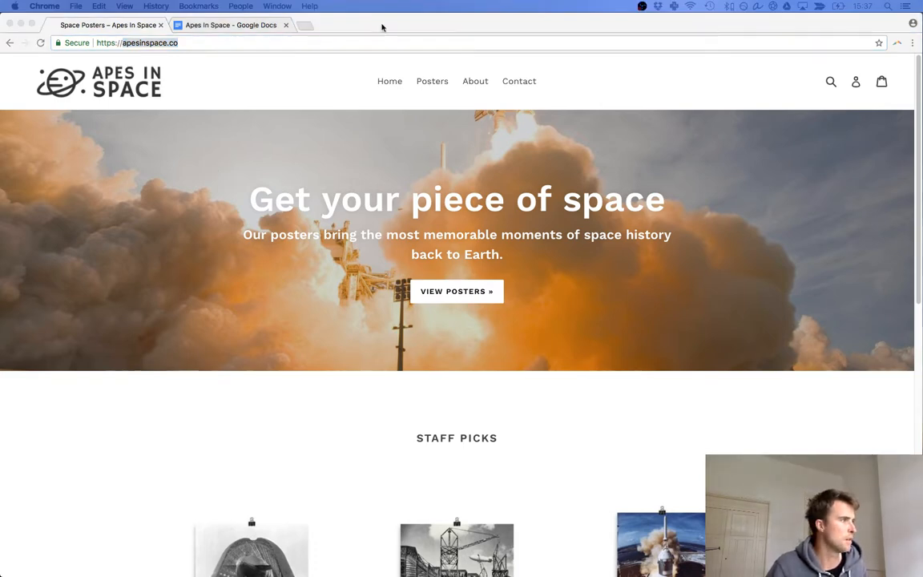
- Load google.com in a new tab and enlarge the browser window to full height
key(F11)
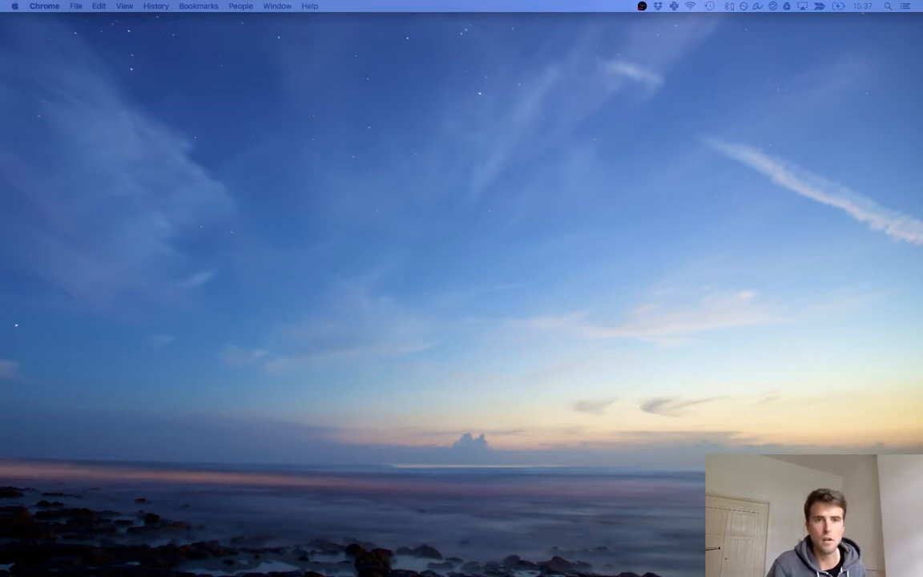
key(F11)
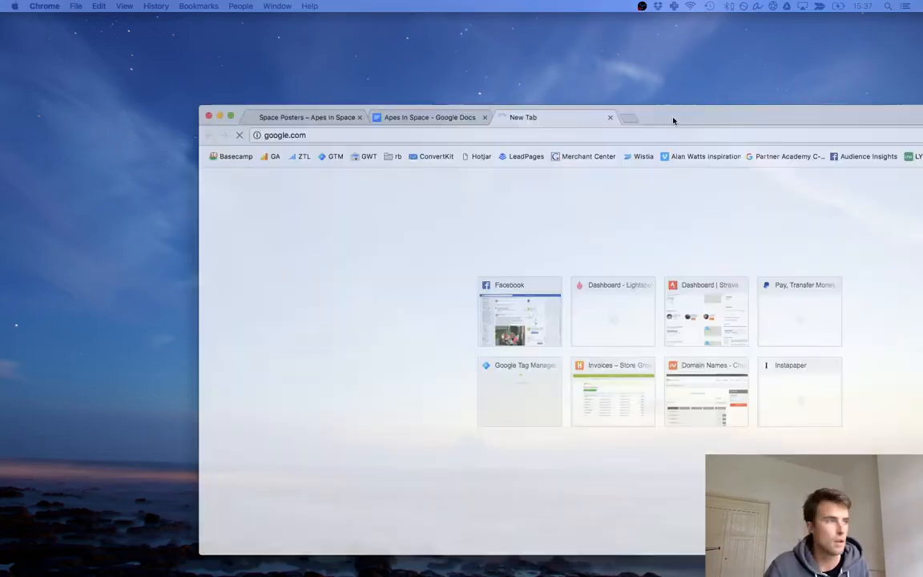
key(Return)
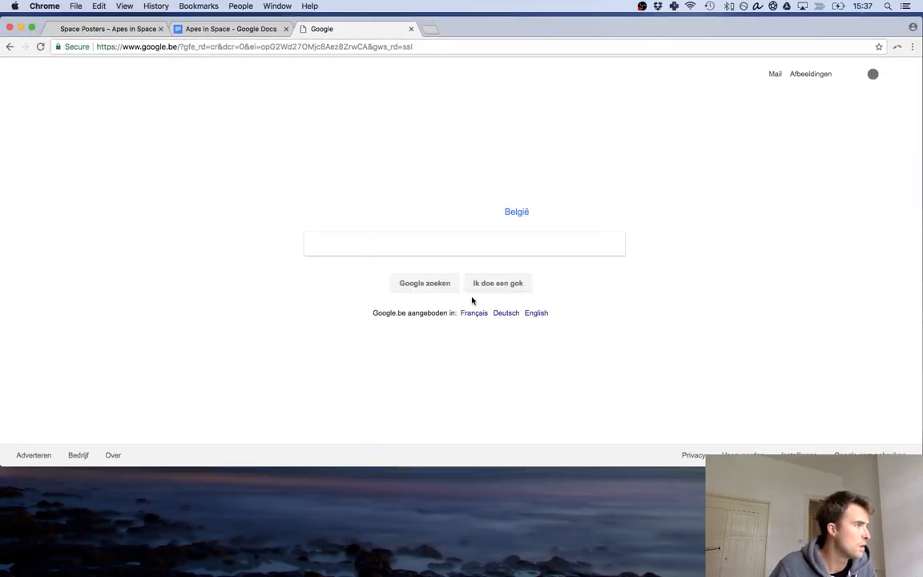
double_click(391, 465)
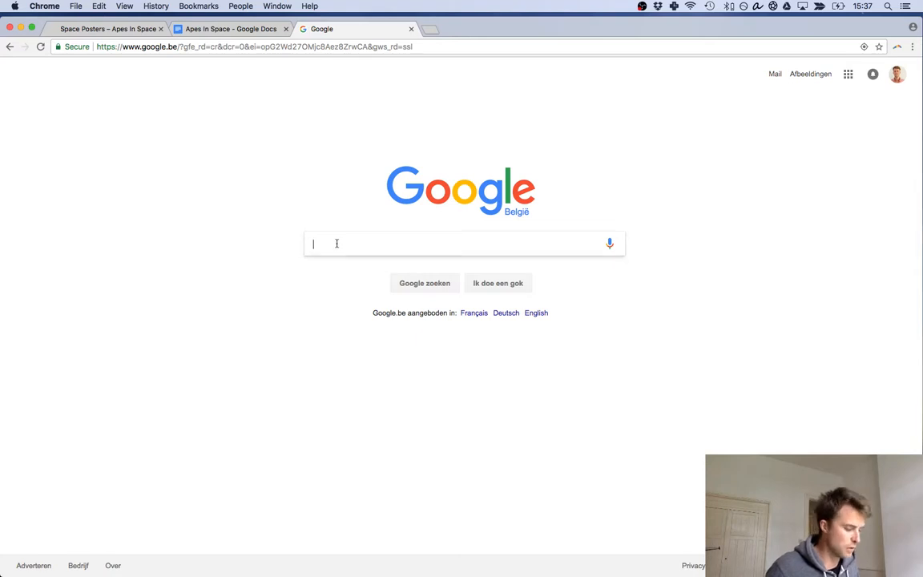
- Search Google for site:apesinspace.co, using the copied domain, to check whether the store is indexed
text(site)
text(:)
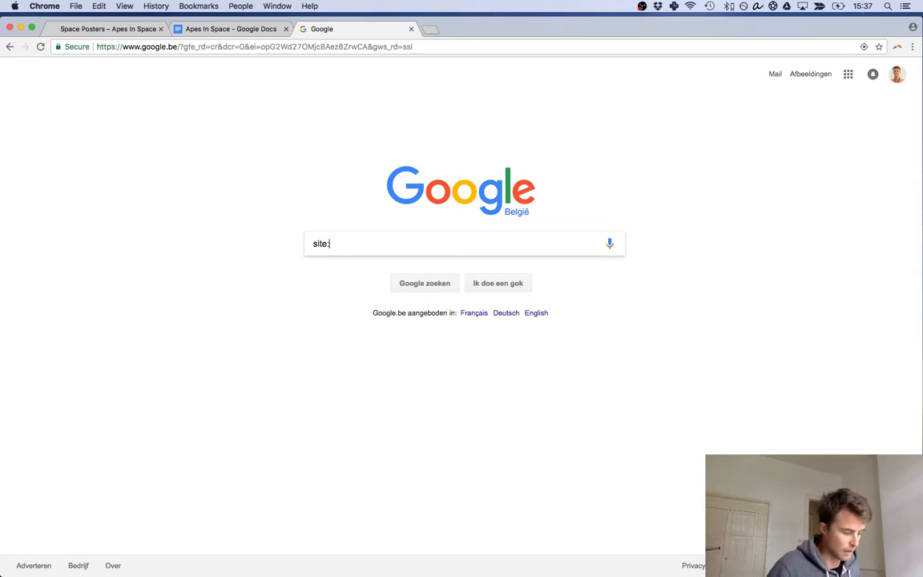
key(super+v)
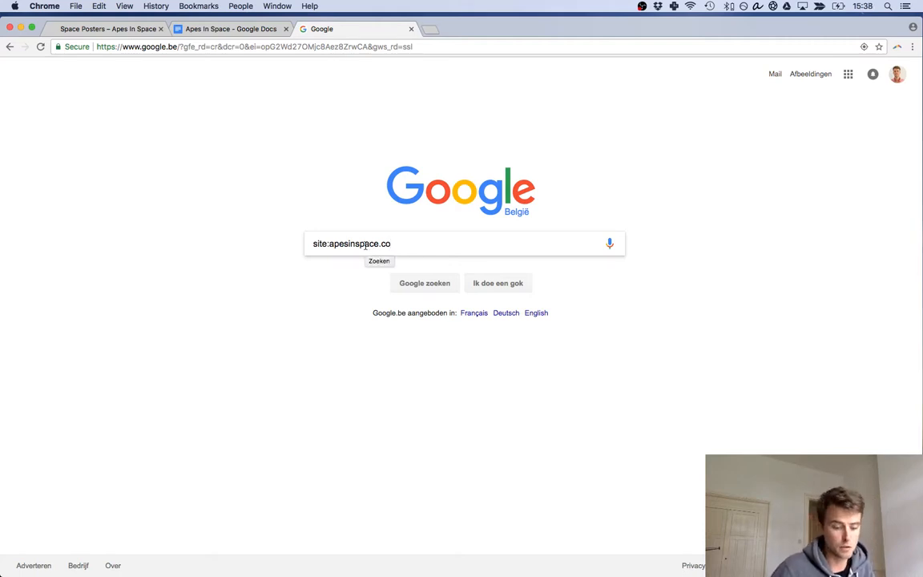
key(Return)
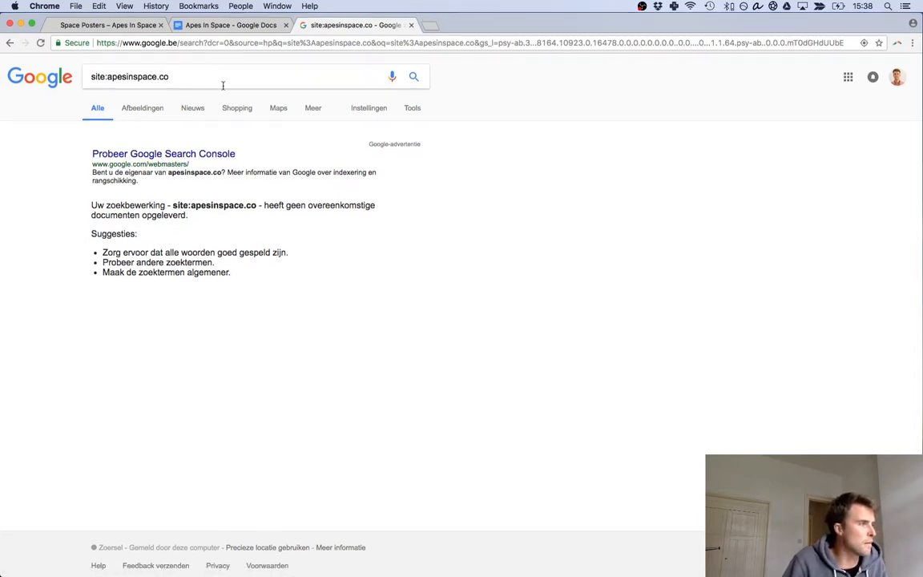
- Replace the domain in the Google query and search for site:storegrowers.com as a comparison
drag(107, 76, 379, 88)
text(s)
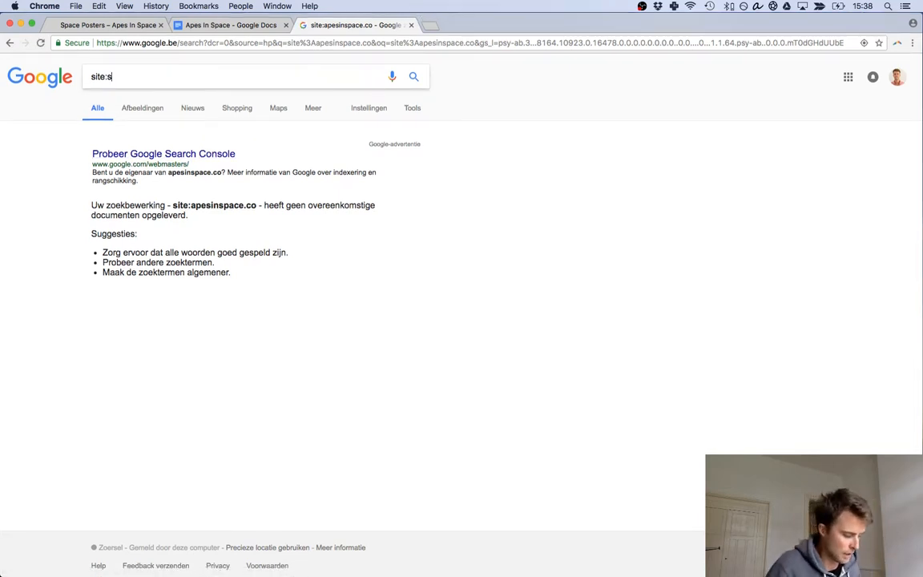
text(toregrowers)
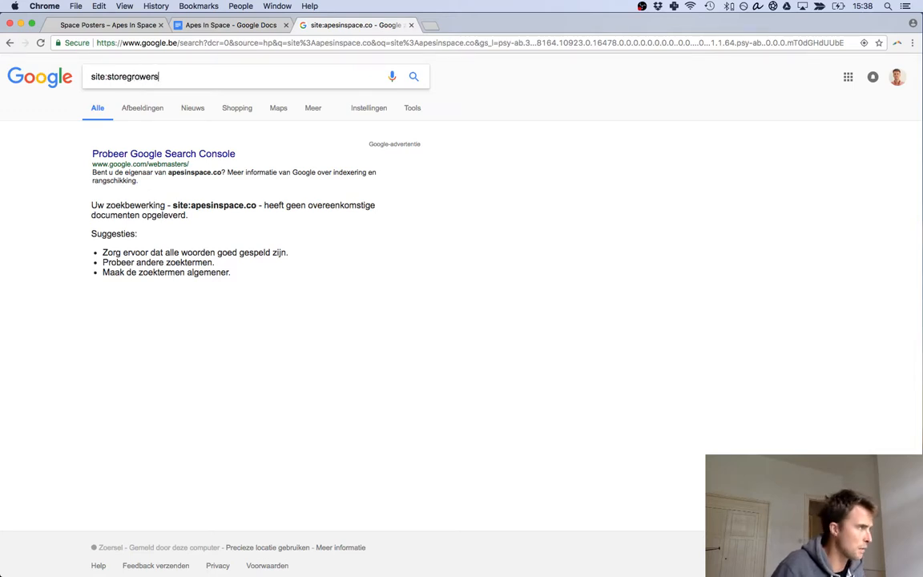
text(.com)
key(Return)
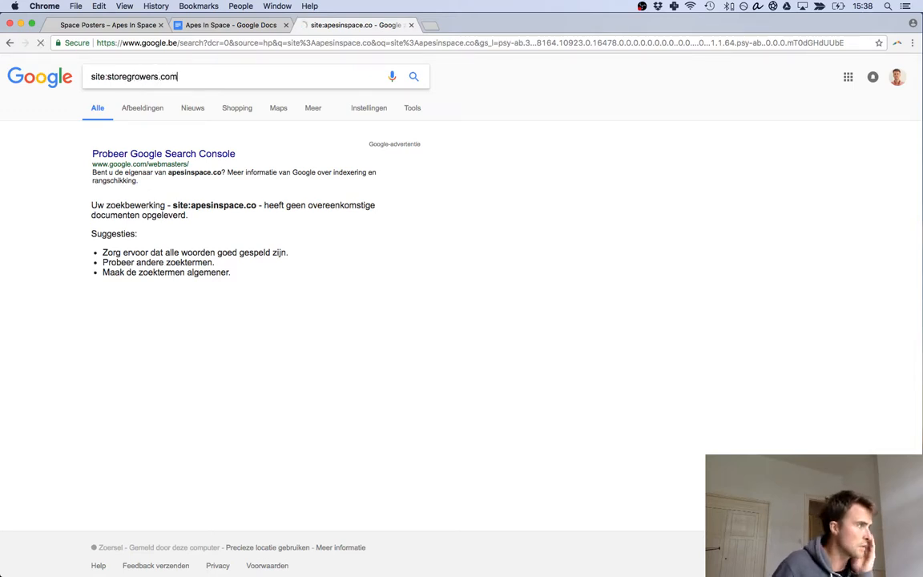
- Look through the indexed storegrowers.com pages and go to the second page of search results
scroll(161, 241, down, 3)
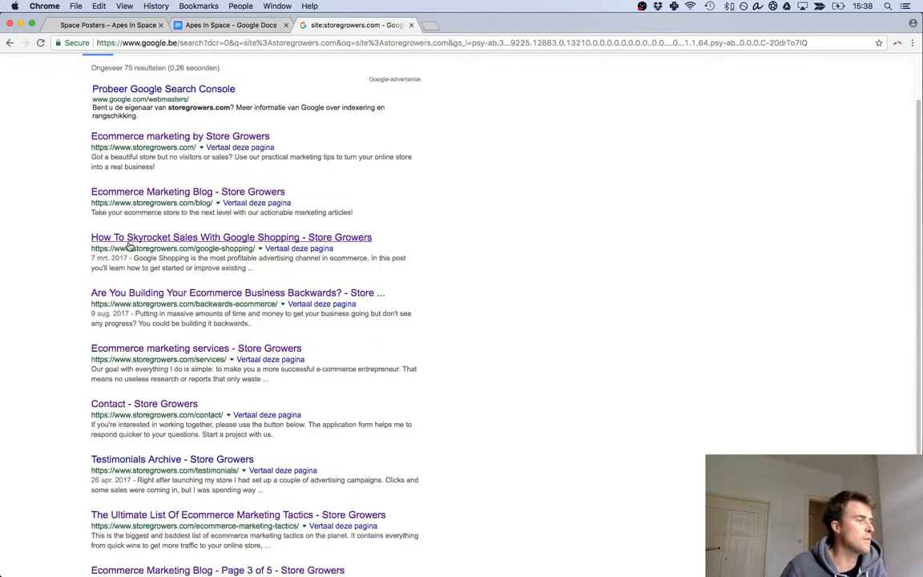
scroll(160, 200, up, 3)
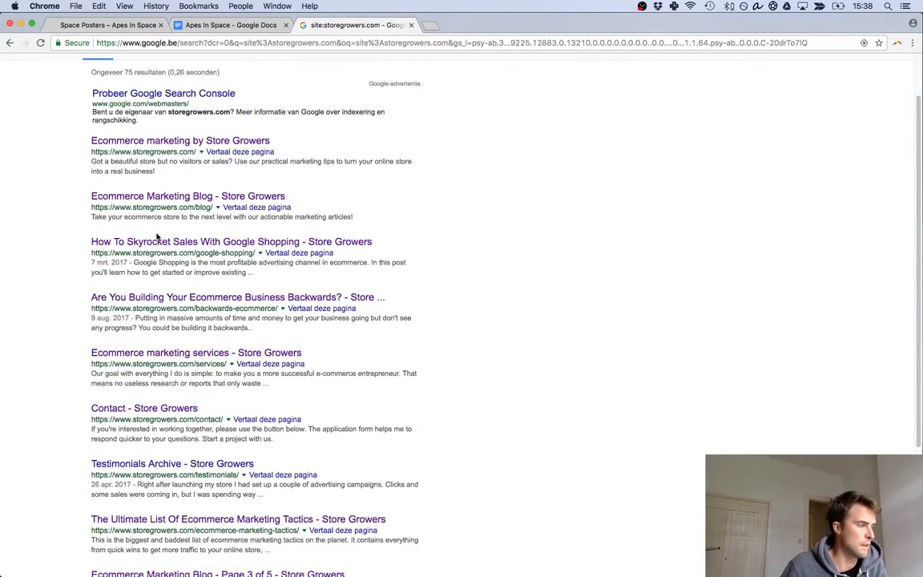
scroll(158, 246, down, 2)
scroll(158, 245, down, 3)
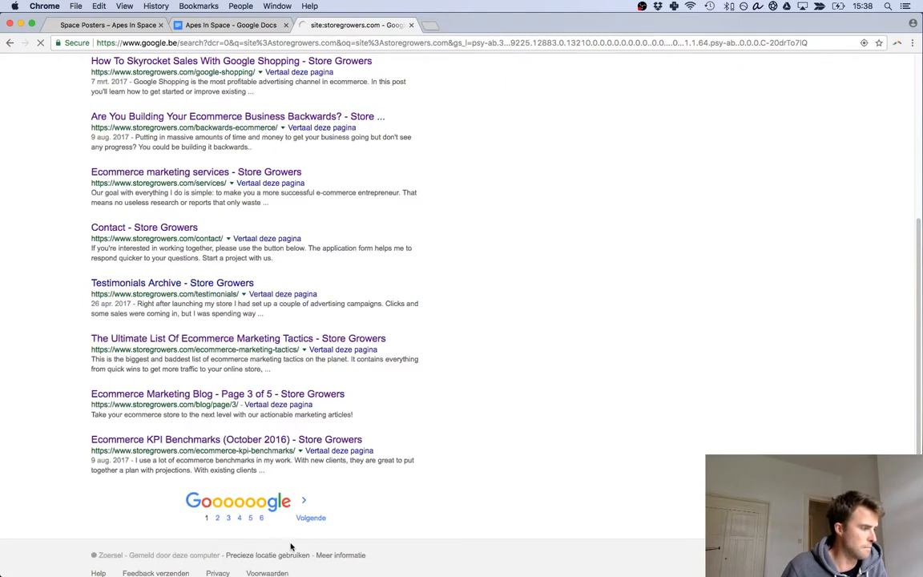
click(277, 485)
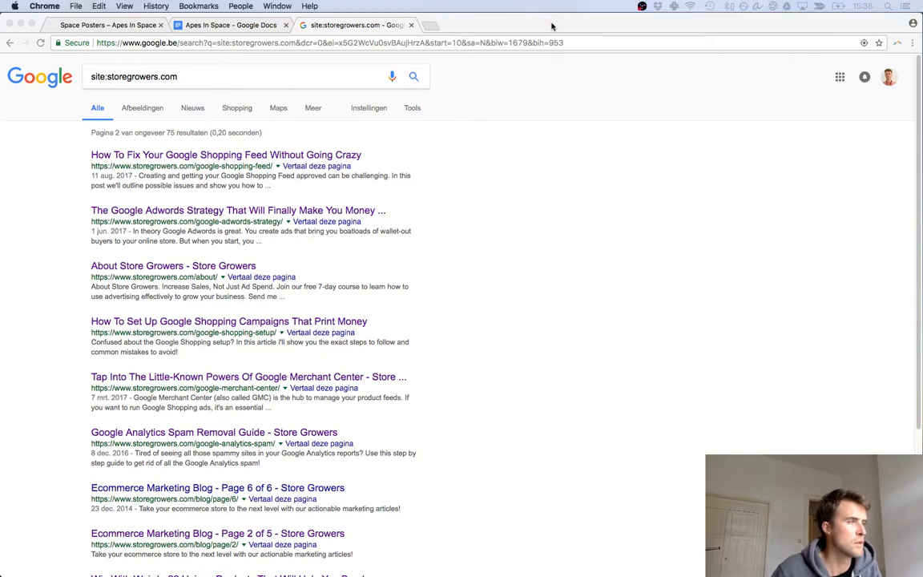
- Bring the Search Console page with its Add a property form into the browser window
key(F11)
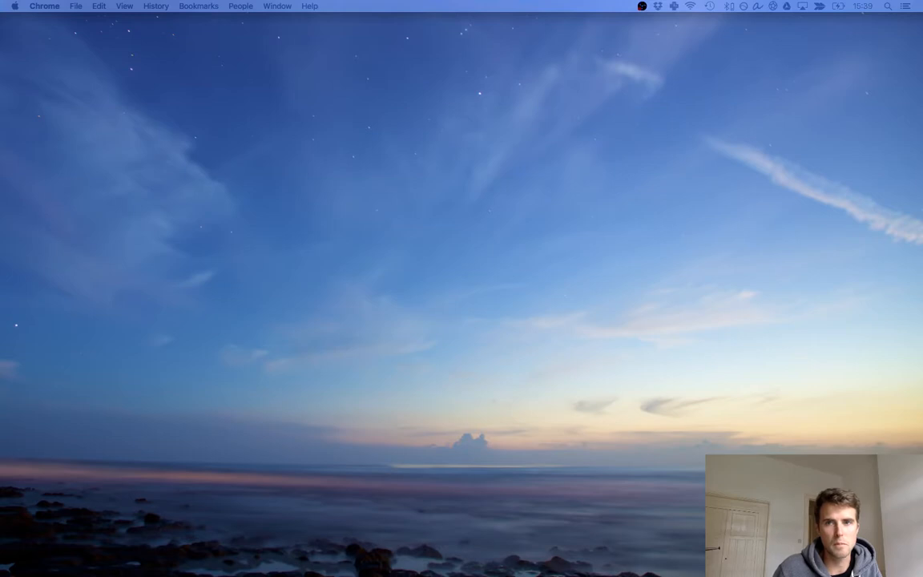
key(F11)
key(F11)
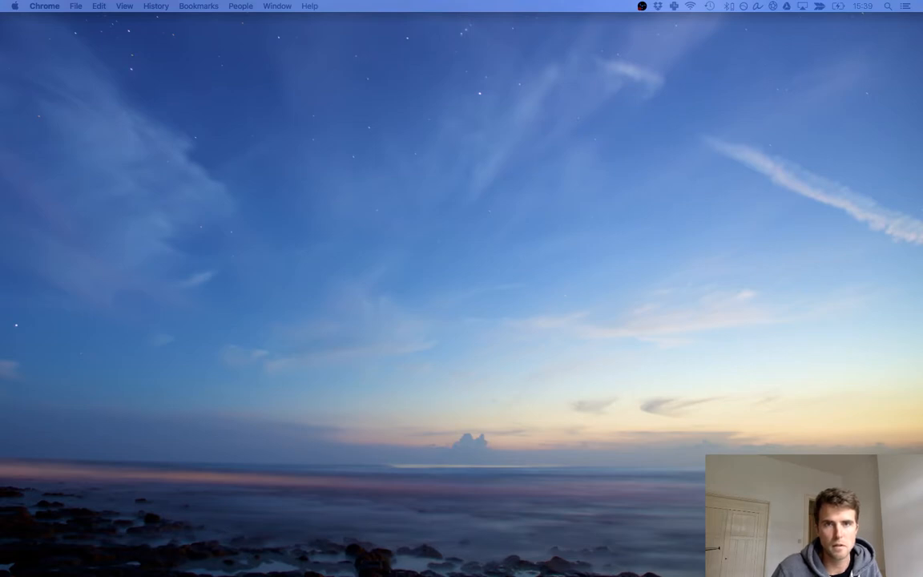
key(F11)
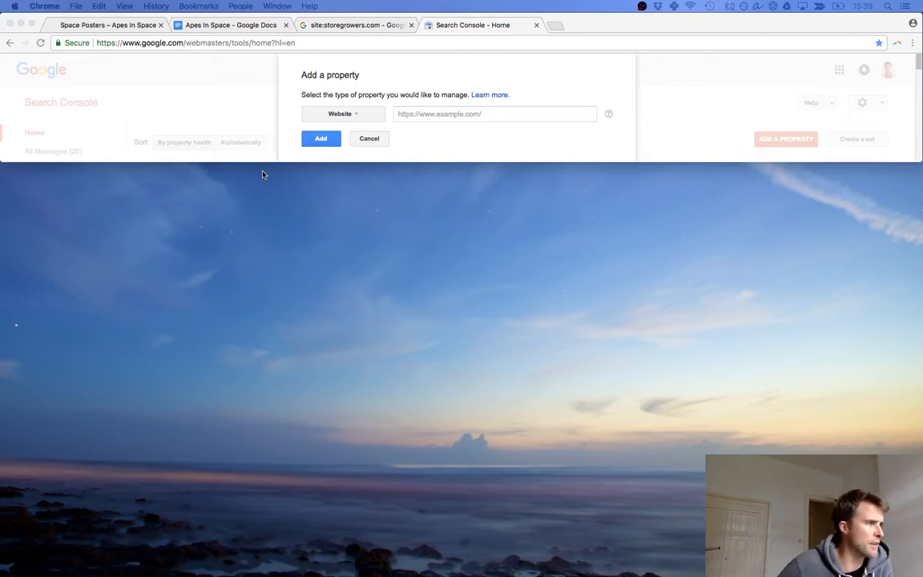
click(432, 115)
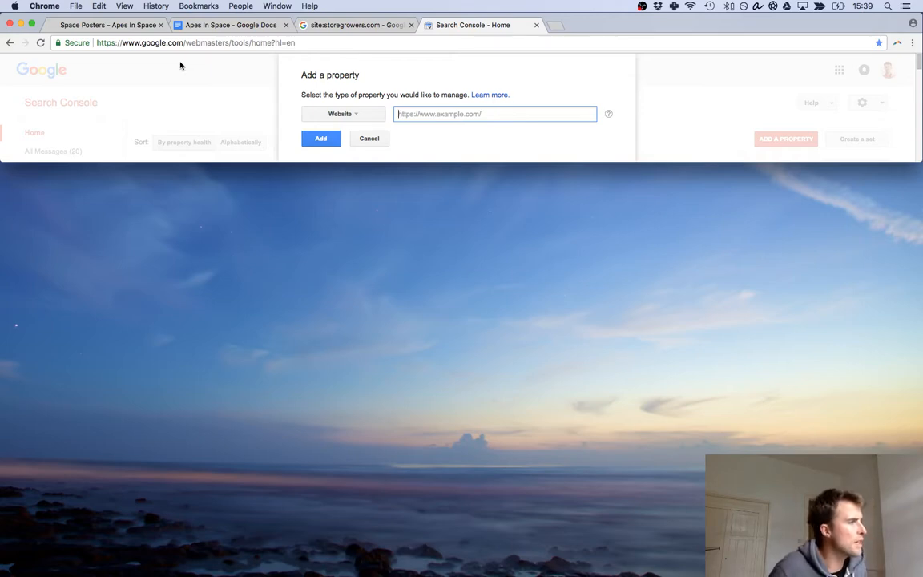
click(122, 25)
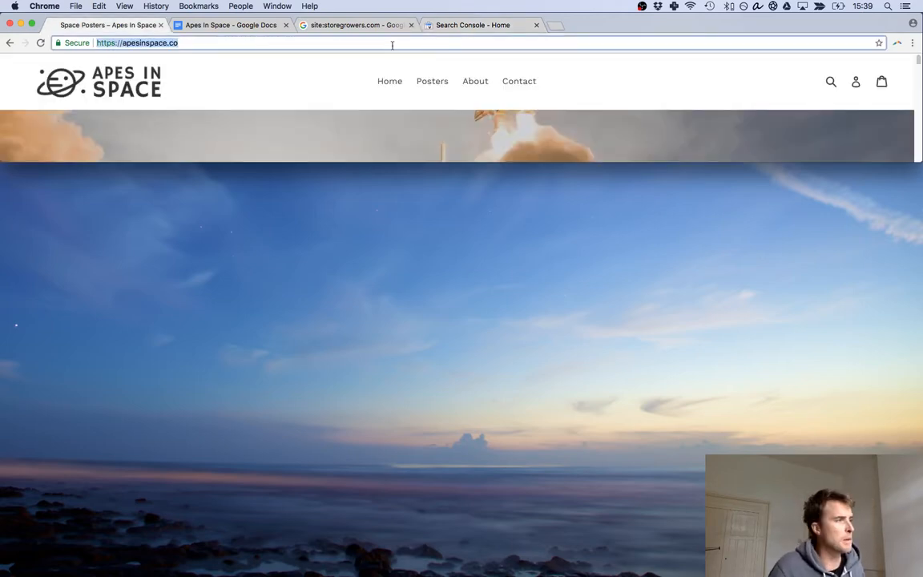
click(436, 26)
text(https://apesinspace.co/)
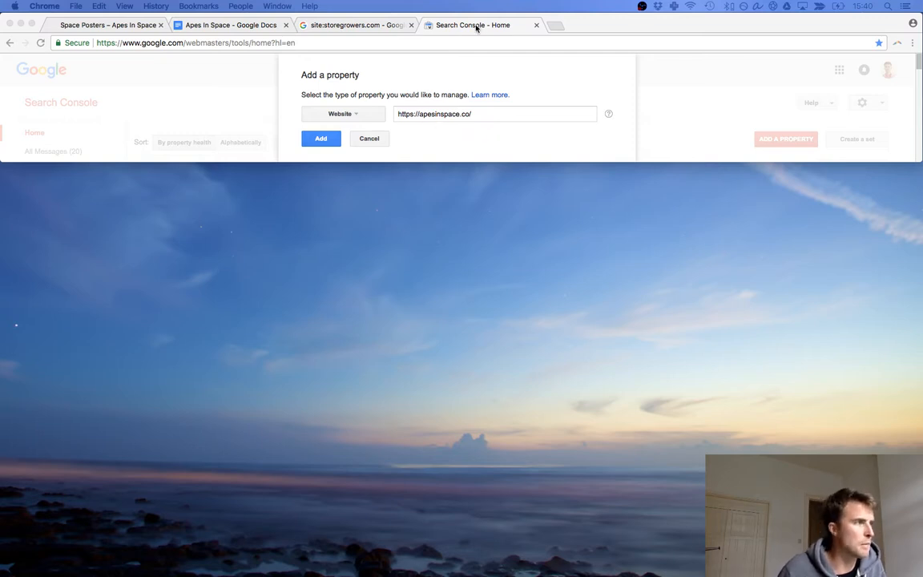
drag(512, 29, 756, 68)
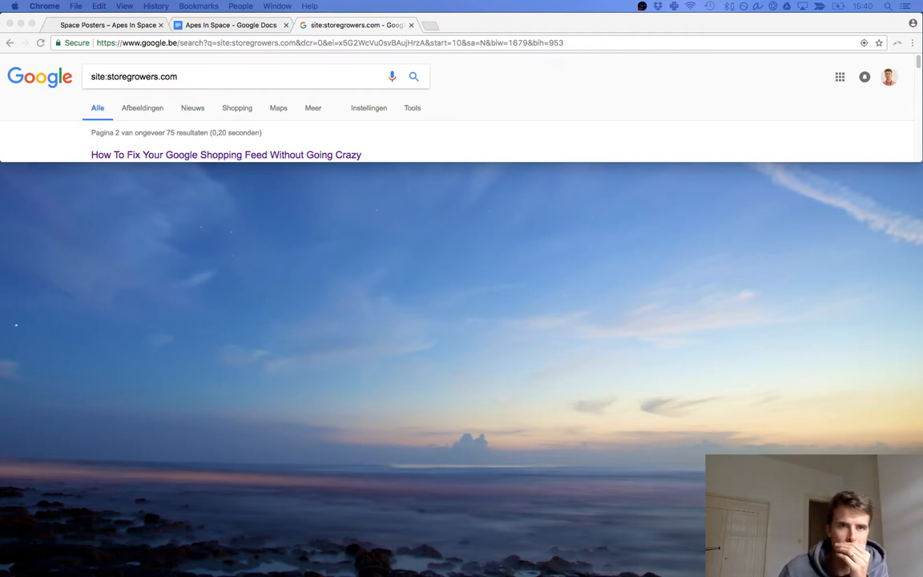
drag(467, 118, 505, 30)
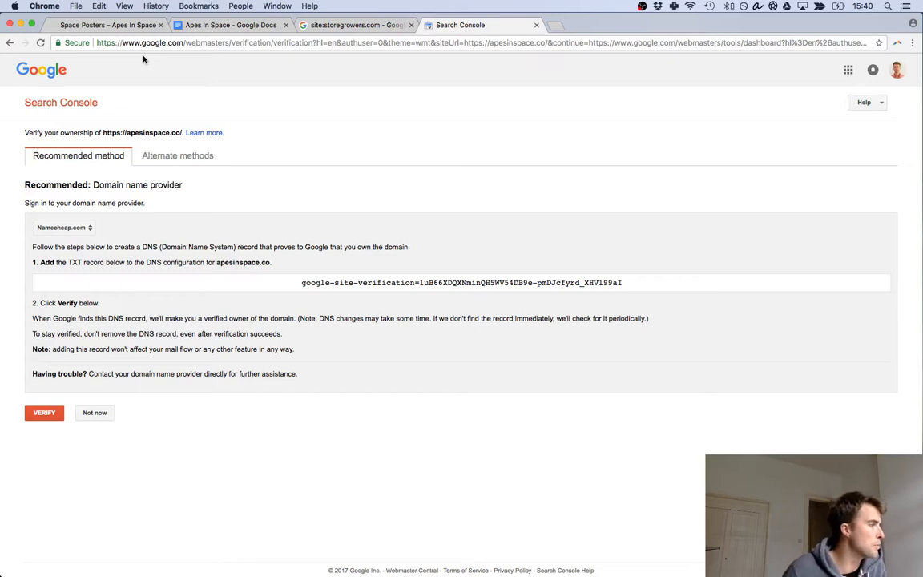
click(76, 221)
click(83, 232)
click(288, 194)
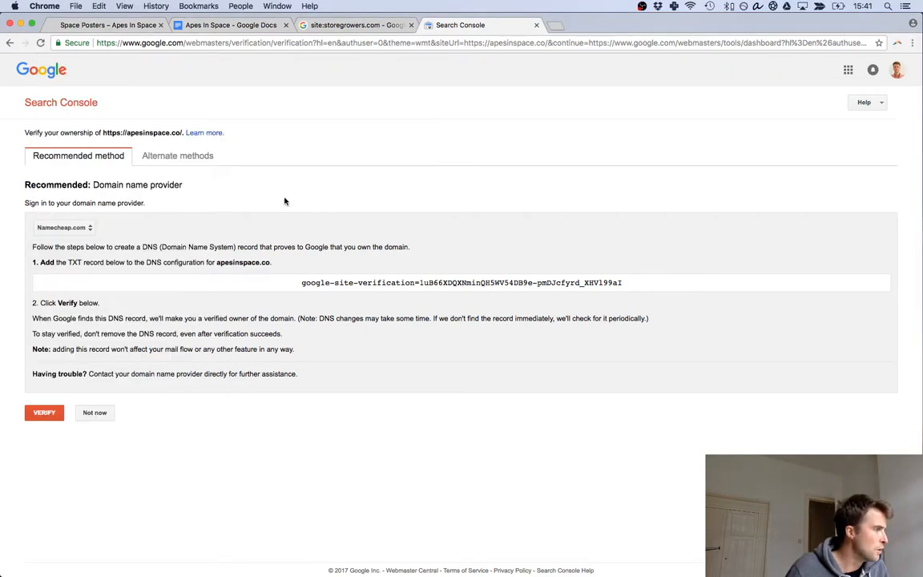
click(206, 155)
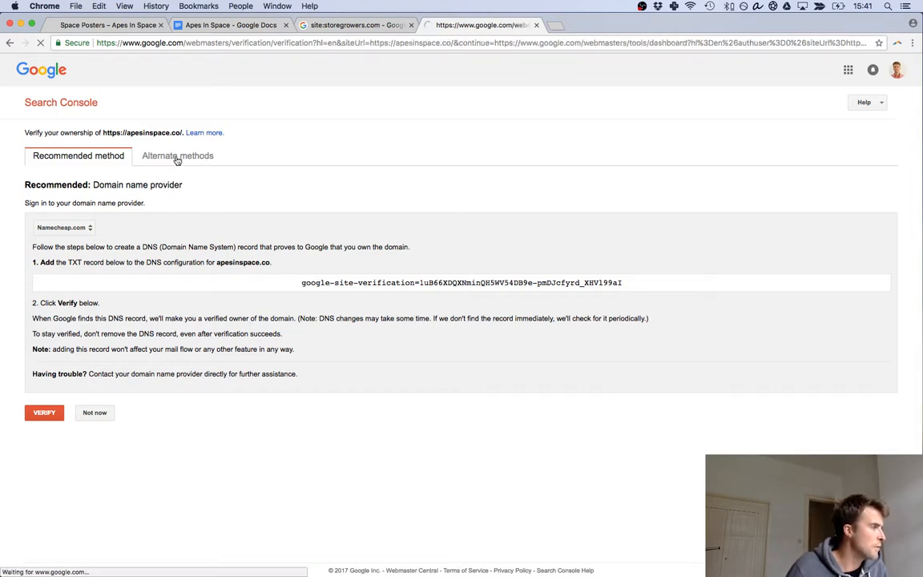
click(177, 158)
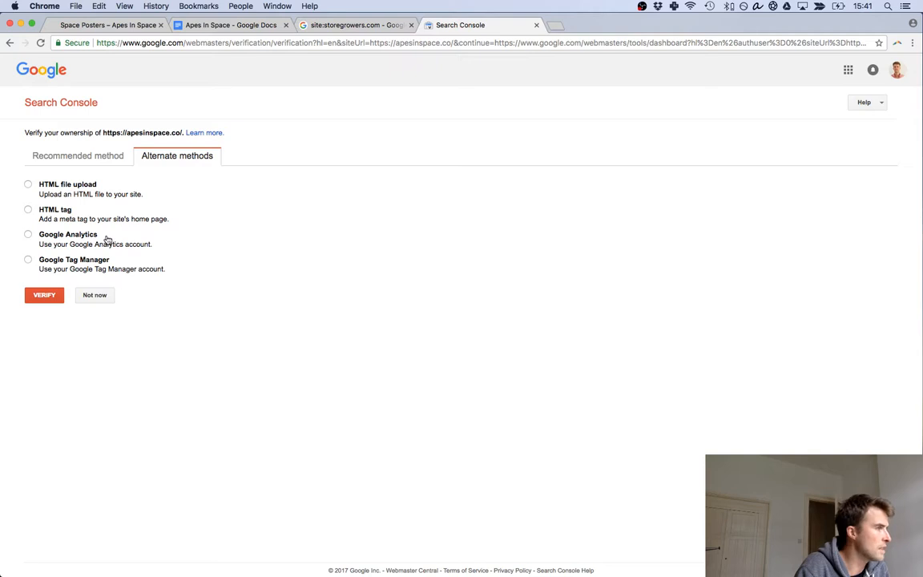
click(28, 234)
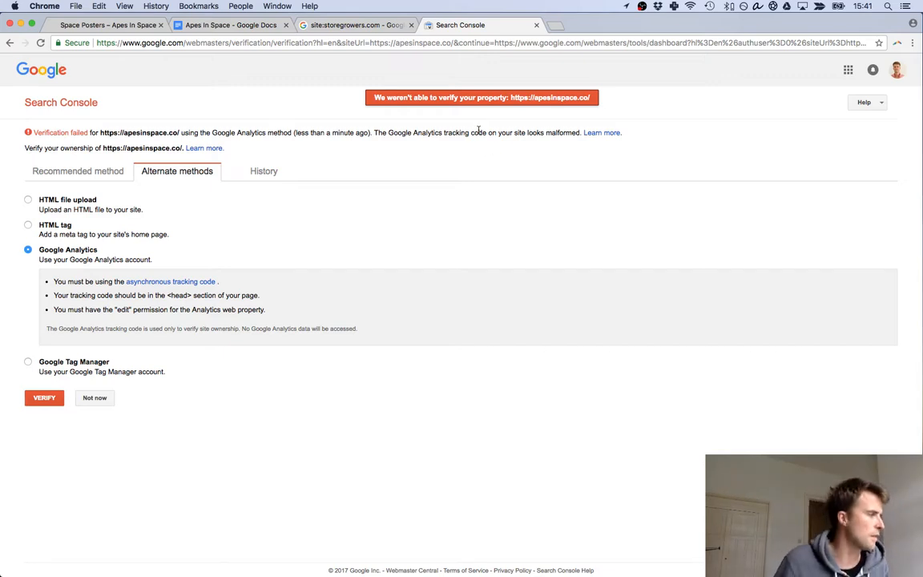
click(29, 226)
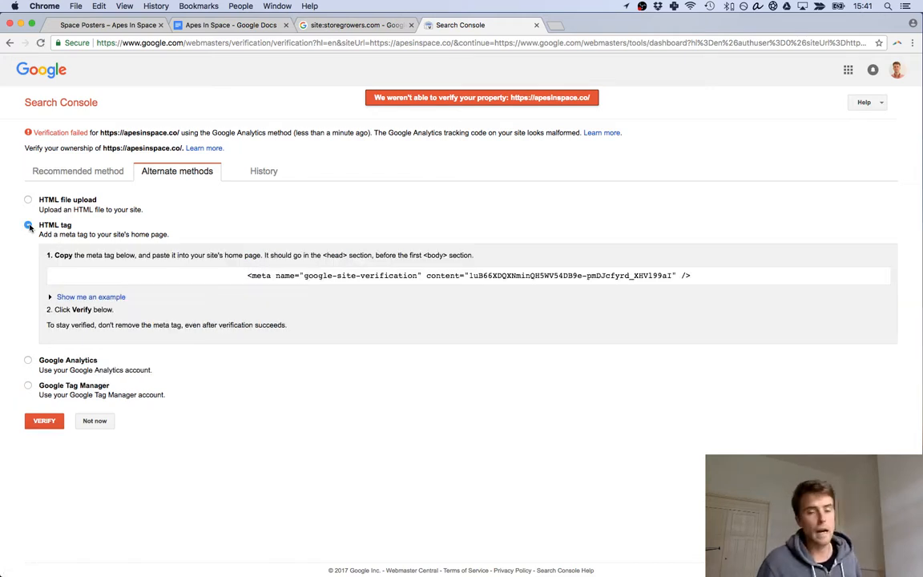
click(112, 25)
click(204, 45)
text(/admin)
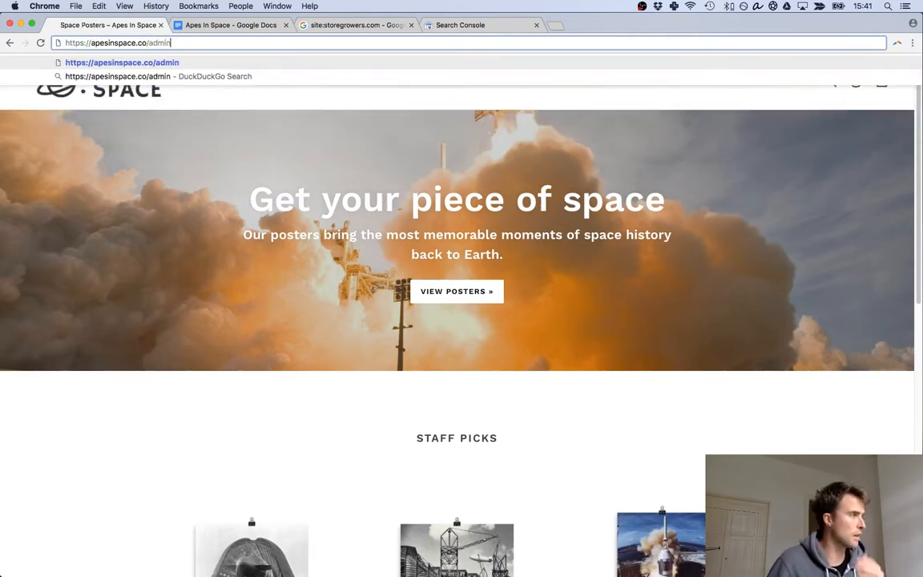
key(Return)
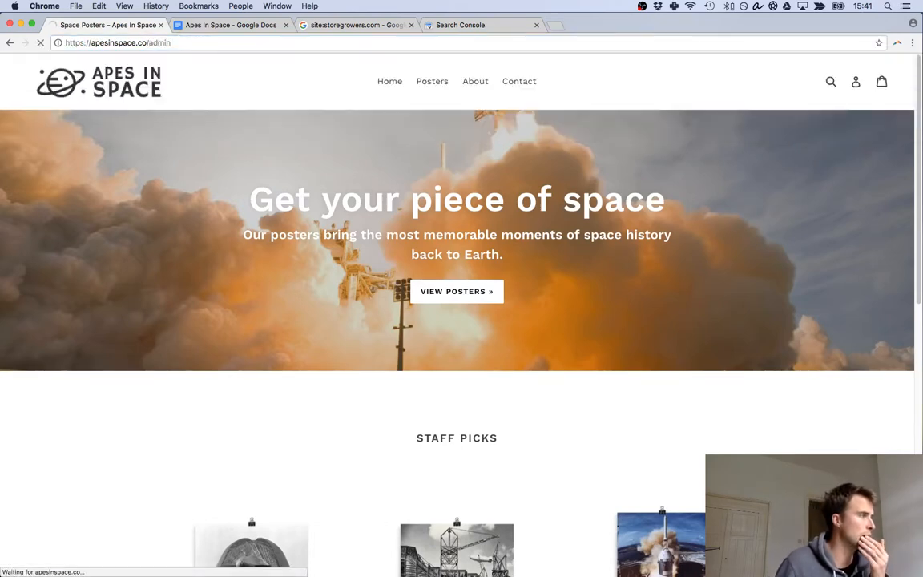
- Copy the google-site-verification meta tag from the Search Console verification page
click(445, 24)
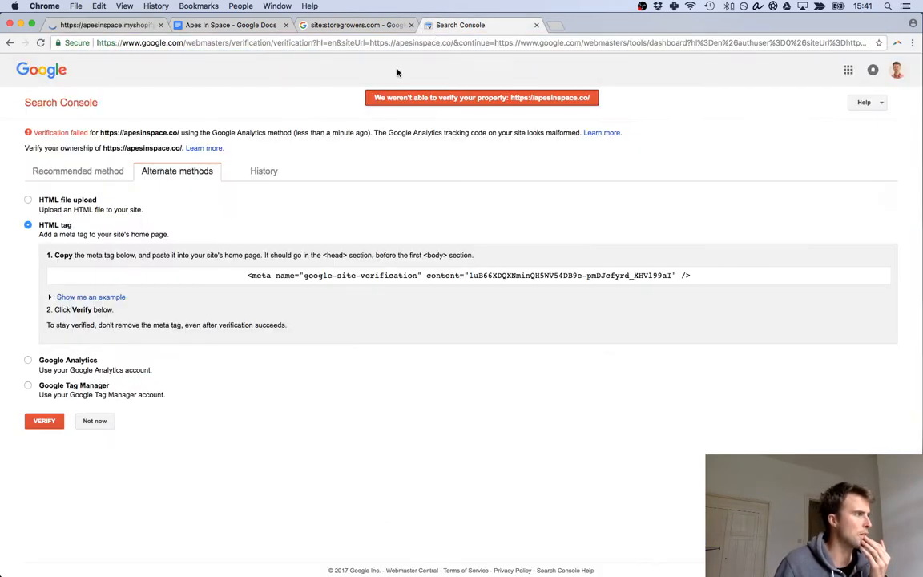
click(252, 276)
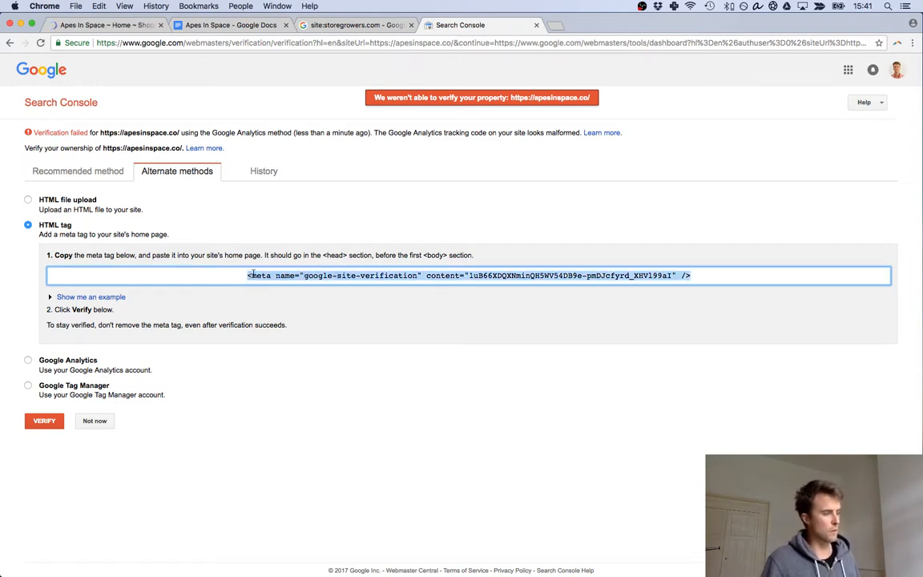
key(super+c)
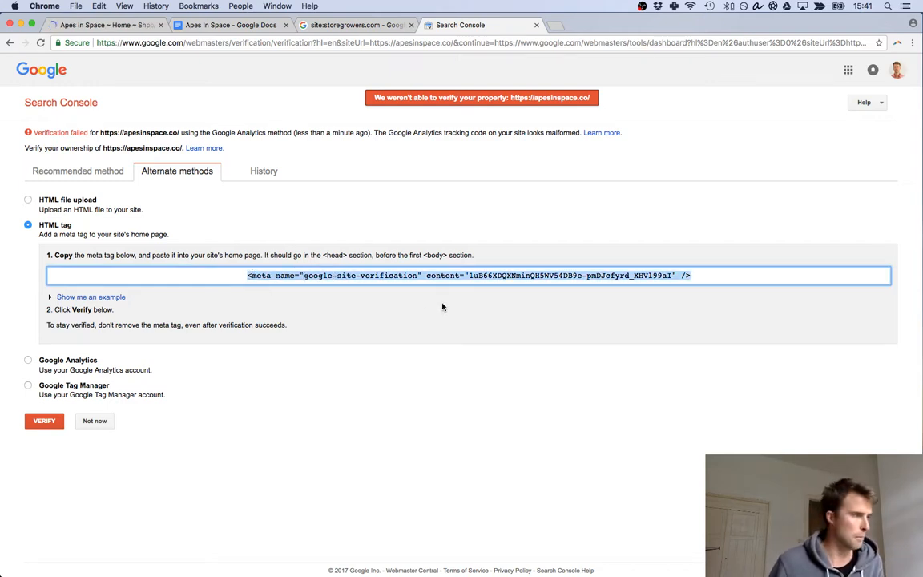
- In the Shopify admin, open the code of the current Debut theme and bring up the layout file theme.liquid for editing
click(110, 26)
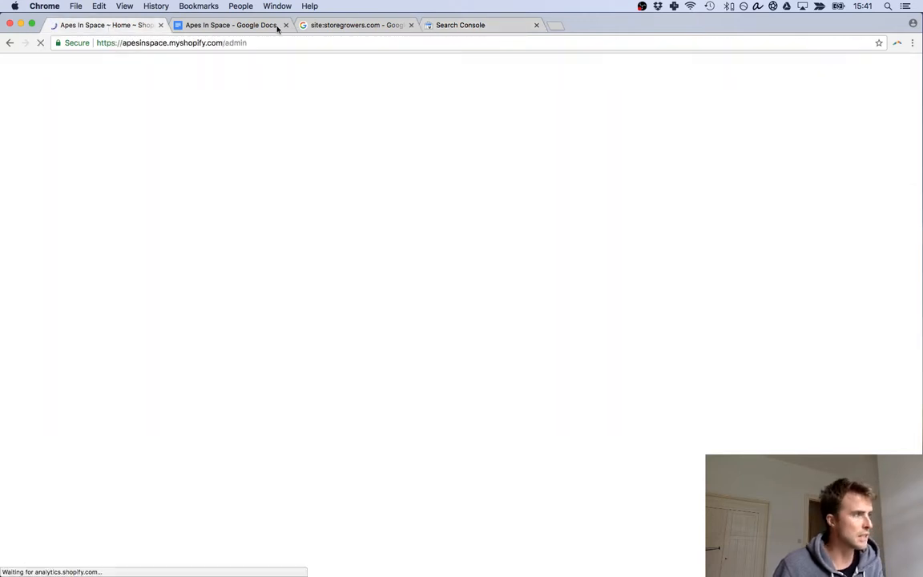
click(453, 24)
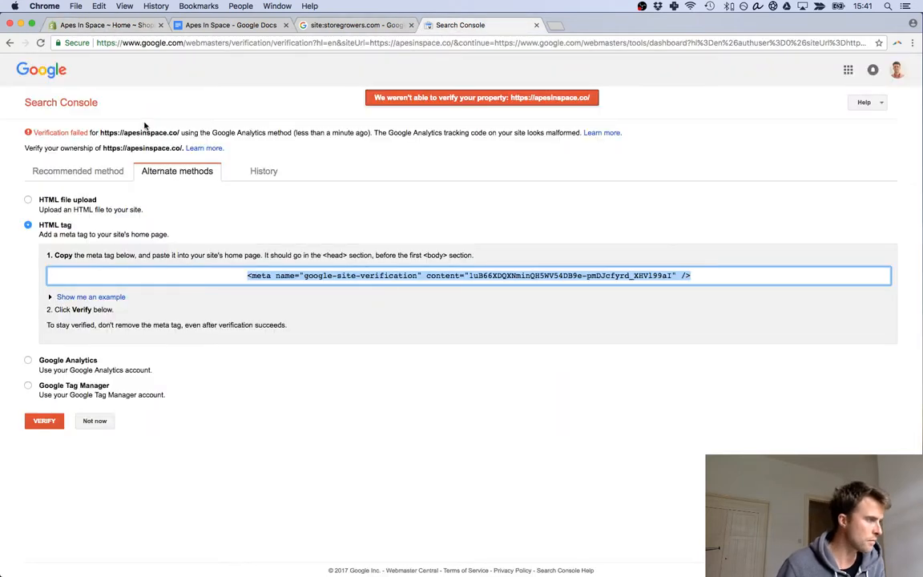
click(110, 25)
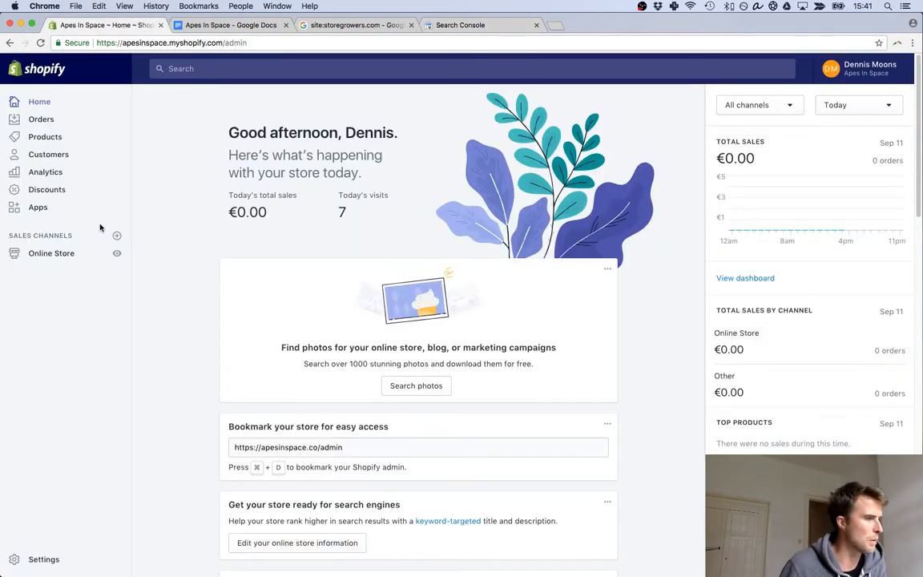
click(73, 255)
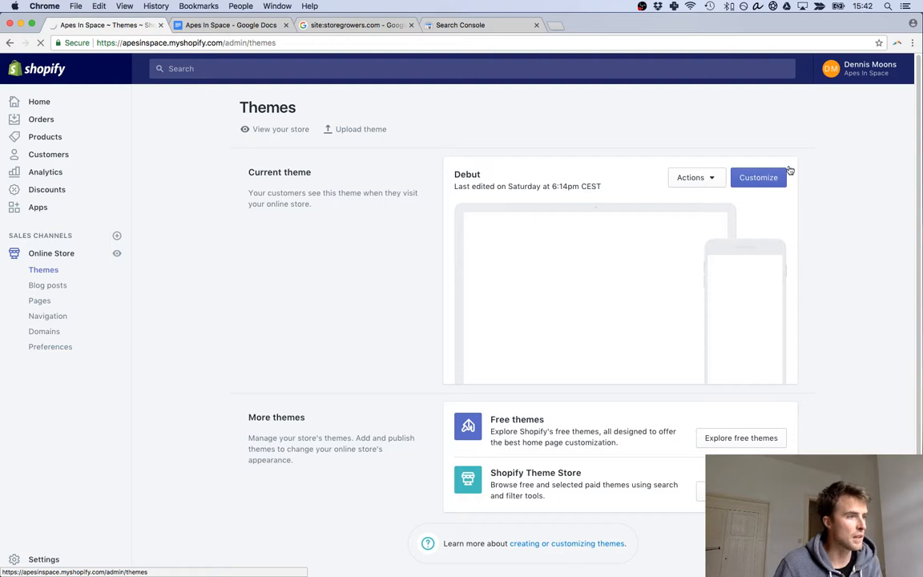
click(713, 179)
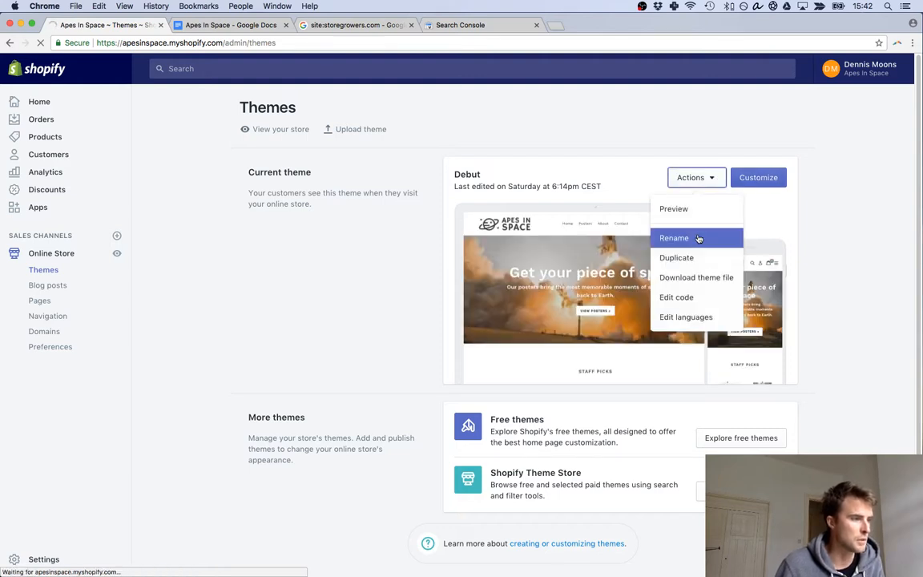
click(696, 300)
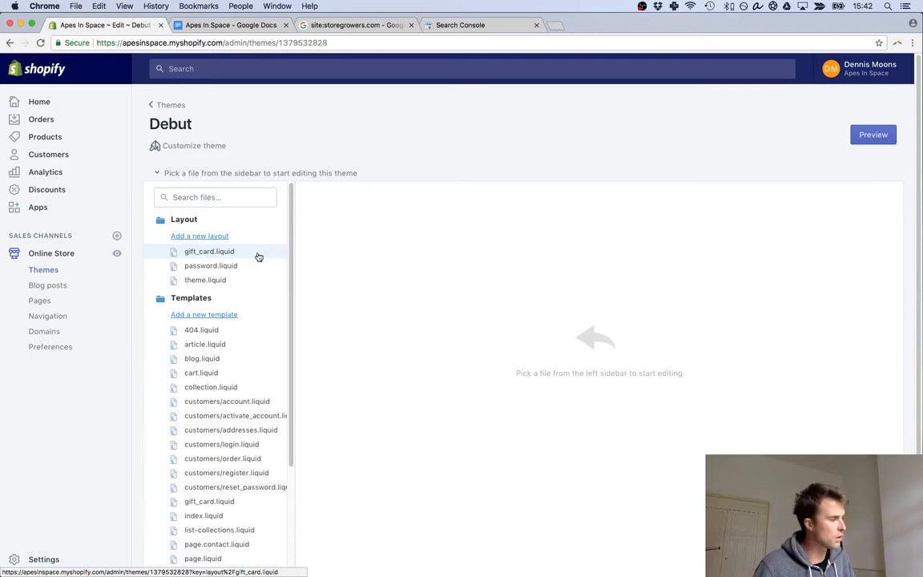
click(201, 282)
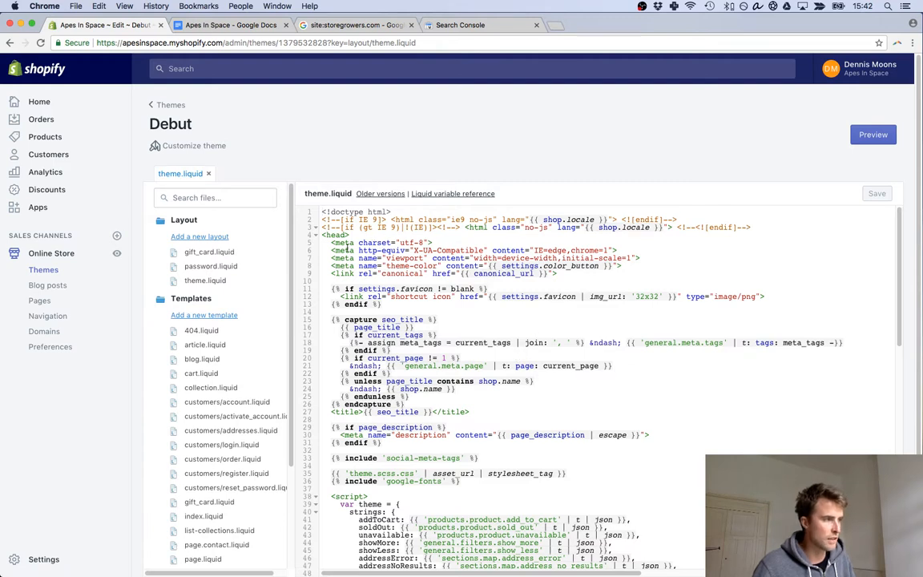
- Paste the copied site verification meta tag on a new line below the theme-color meta tag in theme.liquid and save the file
drag(330, 265, 636, 270)
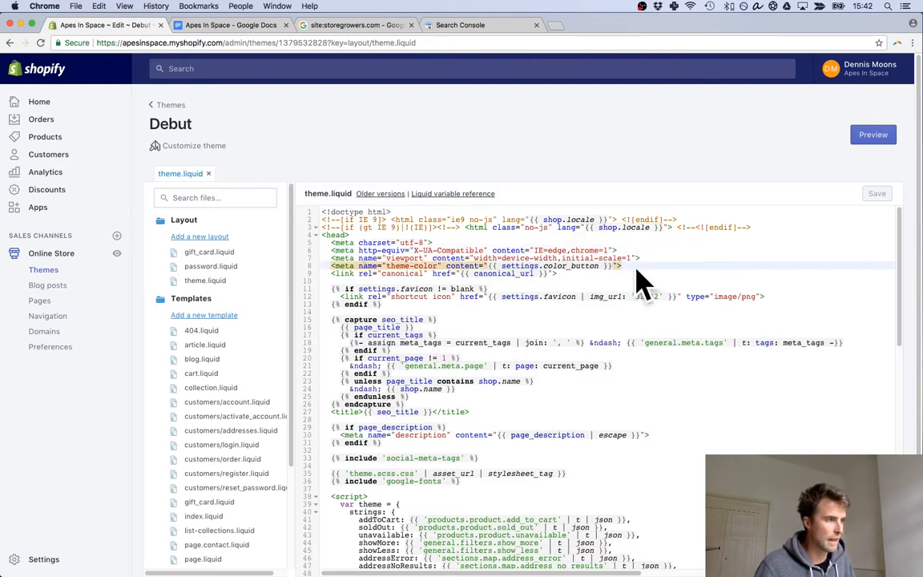
click(634, 265)
key(Return)
key(super+v)
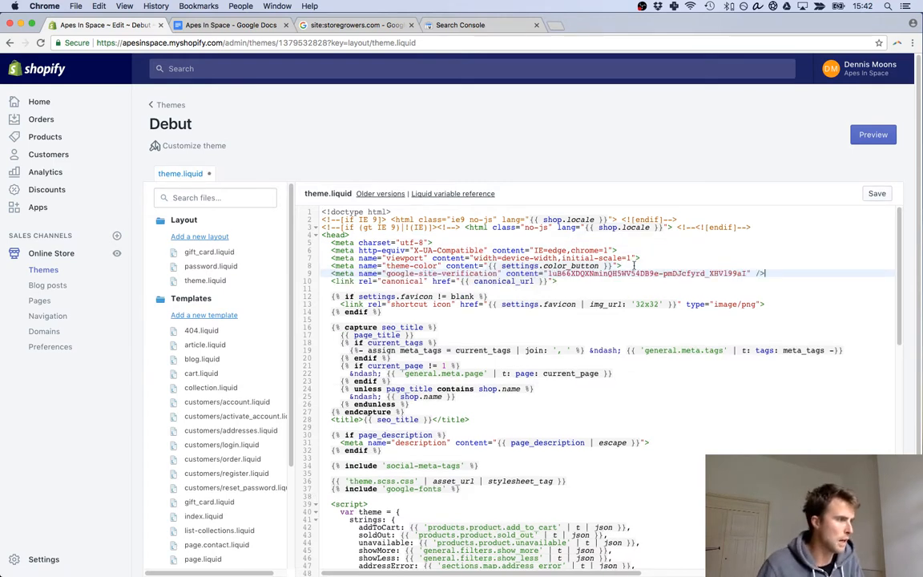
click(876, 193)
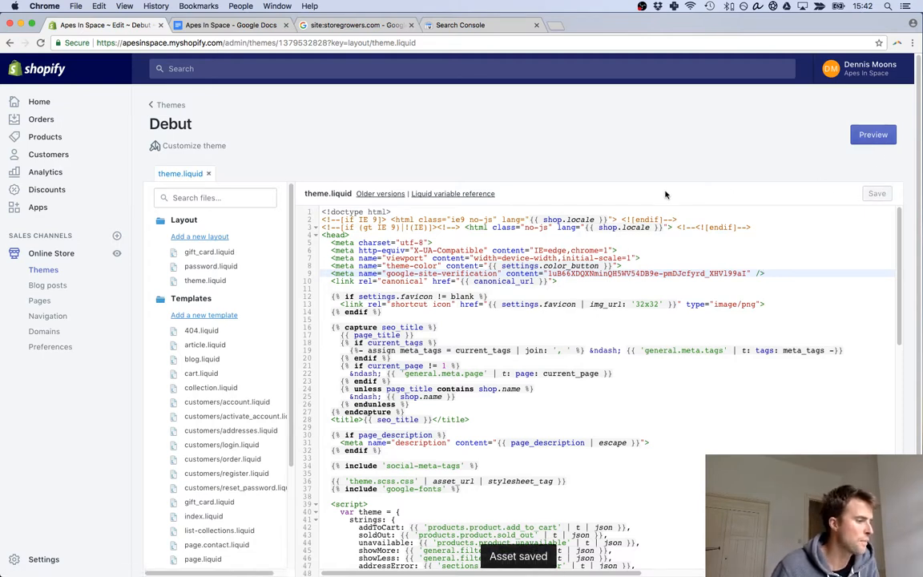
click(439, 30)
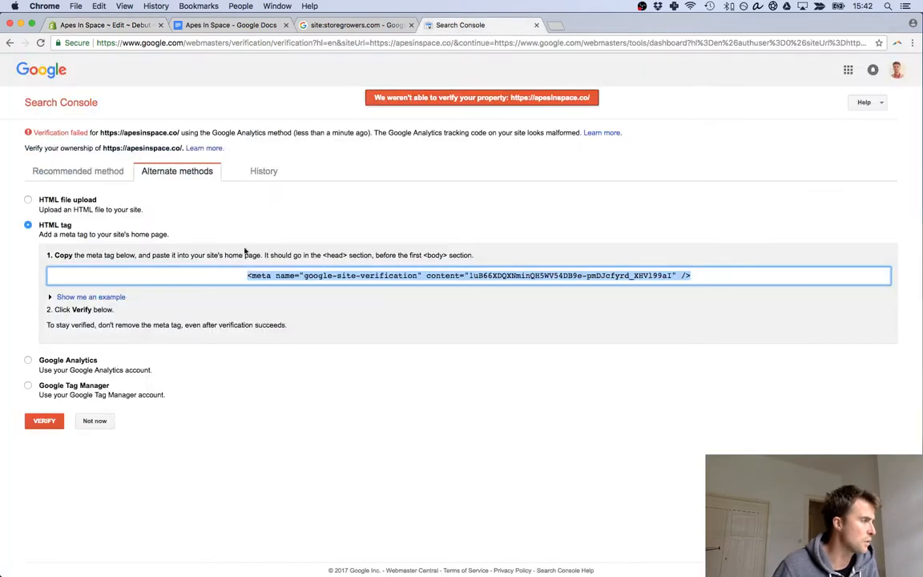
click(46, 421)
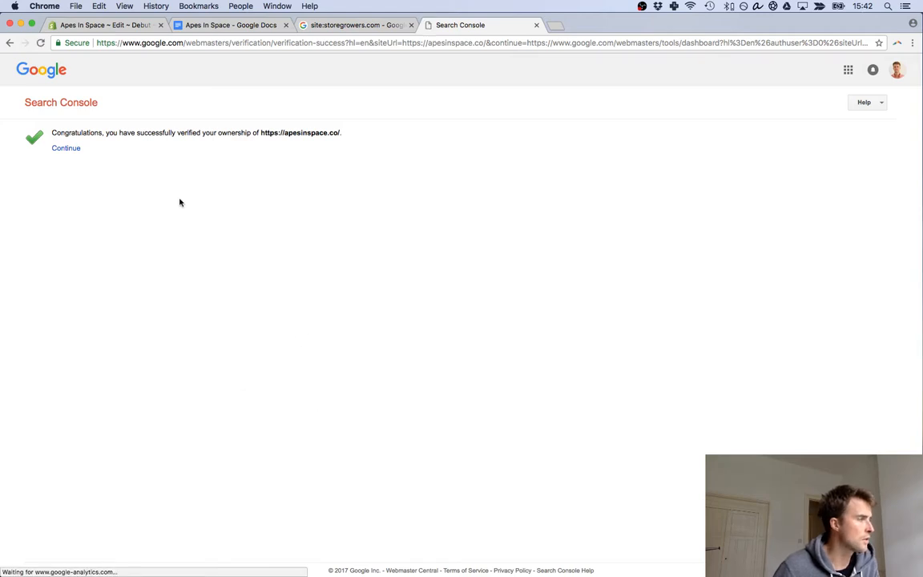
click(66, 149)
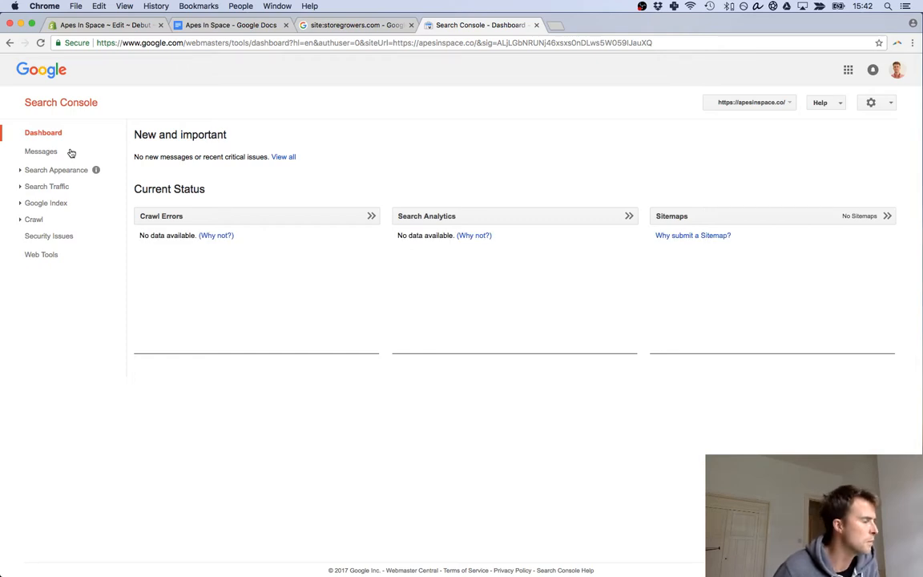
click(32, 186)
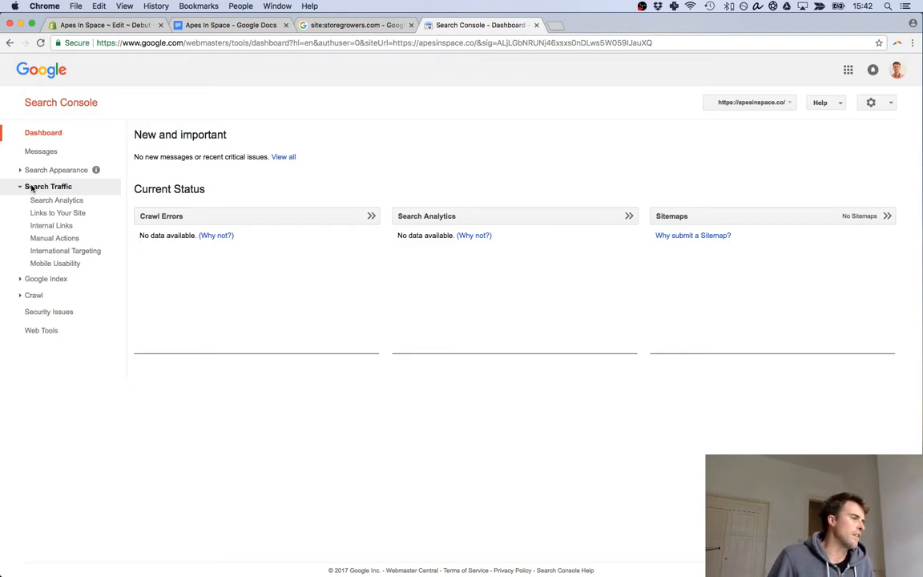
click(21, 187)
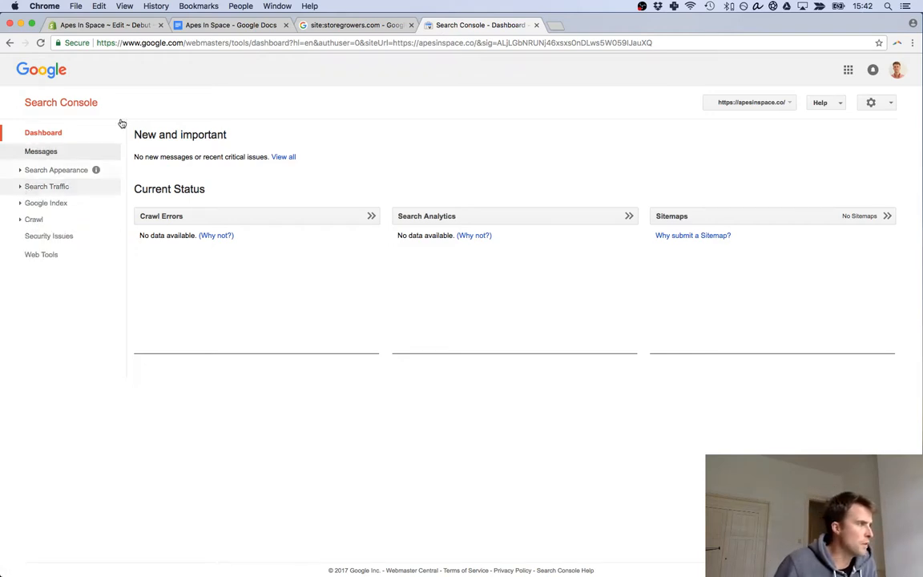
- Bring back the earlier site:apesinspace.co results in the Google search to check the store's indexing, and return to Search Console
click(329, 27)
right_click(9, 43)
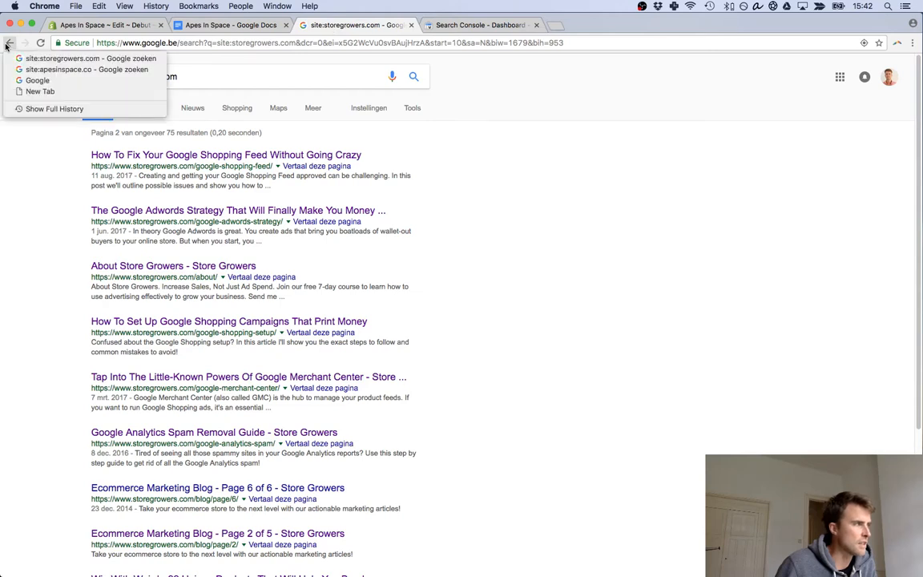
click(32, 71)
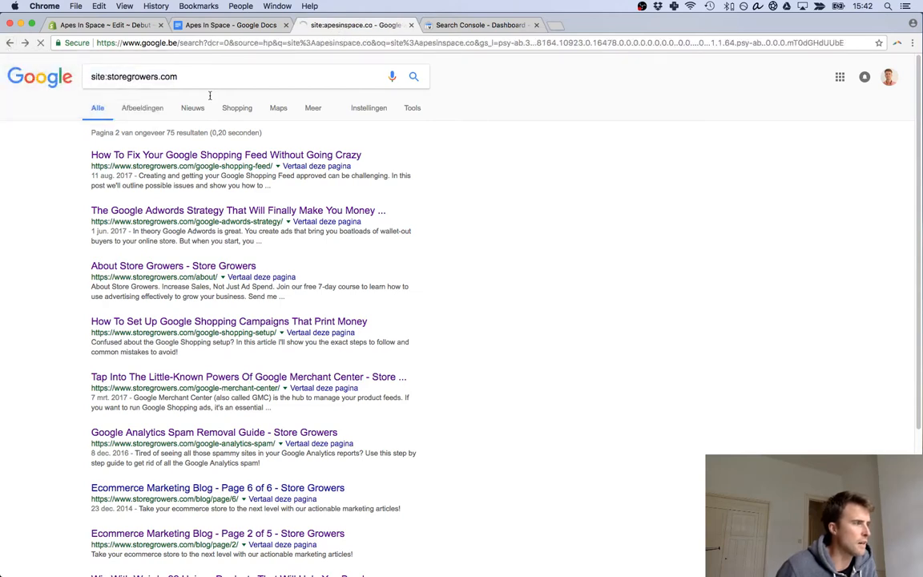
click(478, 26)
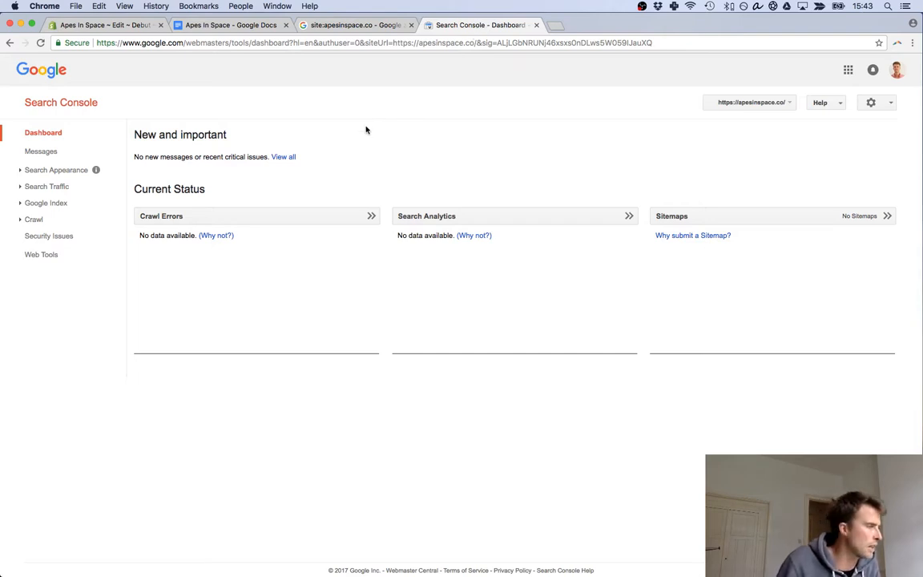
- Open the Sitemaps report among the crawl tools of the apesinspace.co property
click(36, 203)
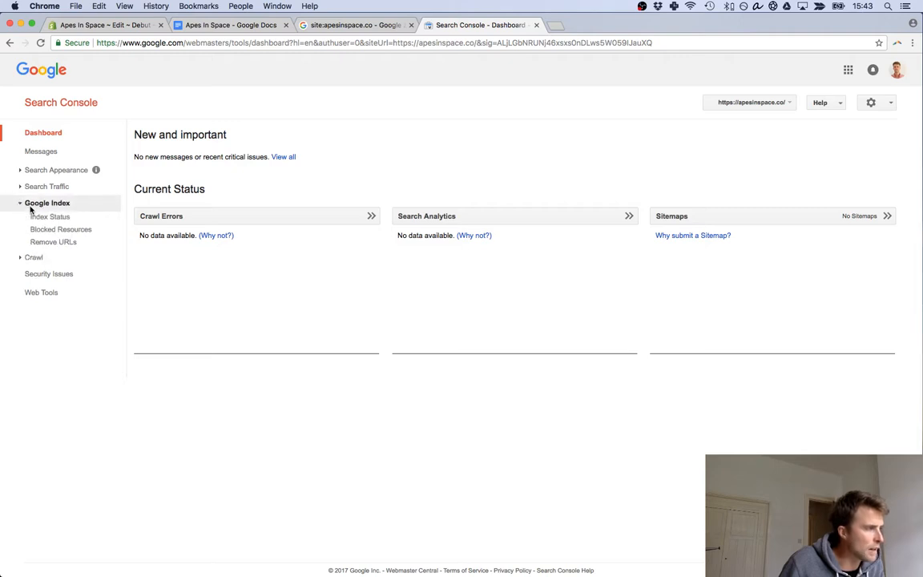
click(40, 257)
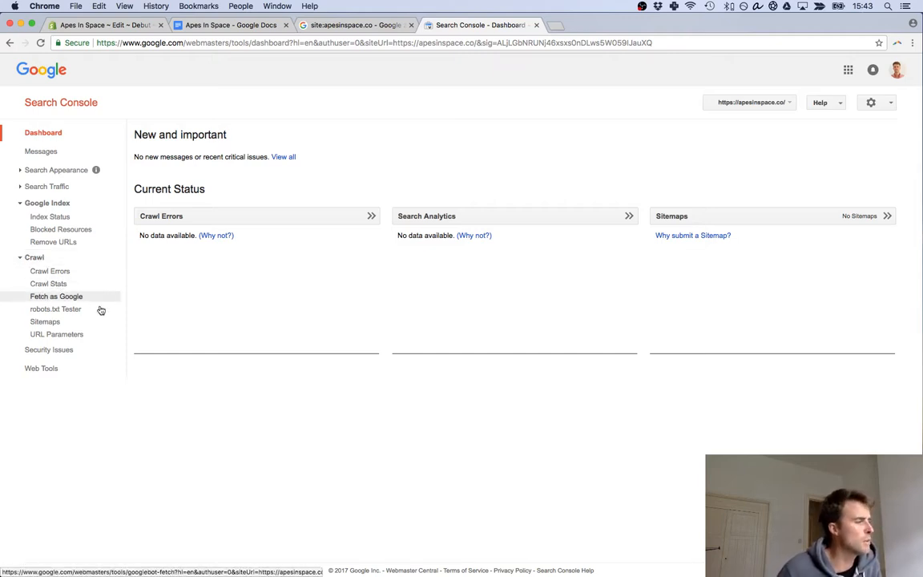
click(67, 323)
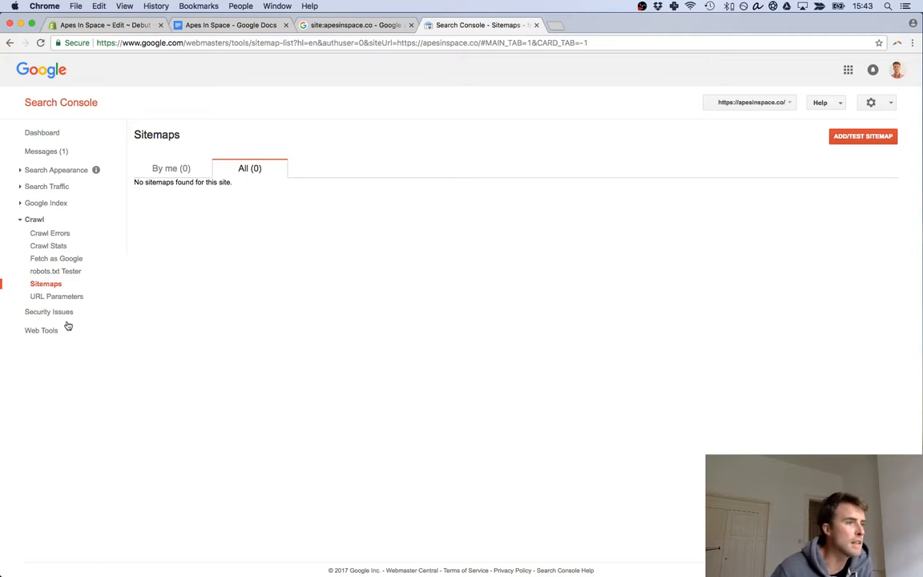
click(842, 138)
click(806, 174)
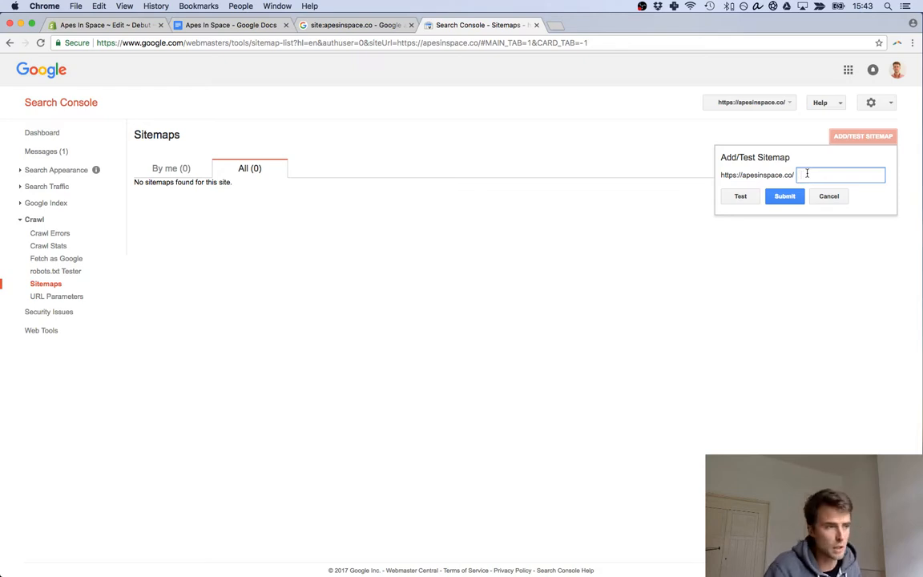
text(sitemap.xml)
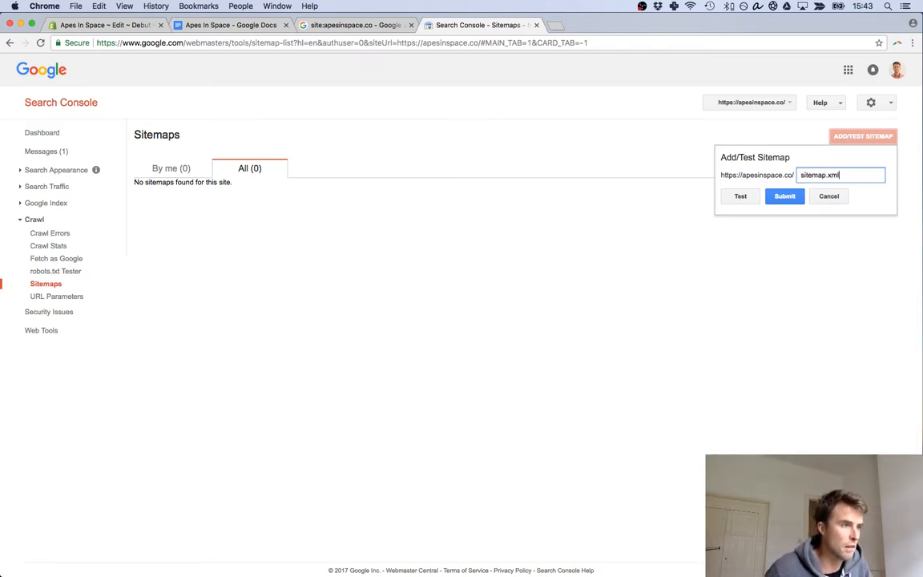
click(739, 197)
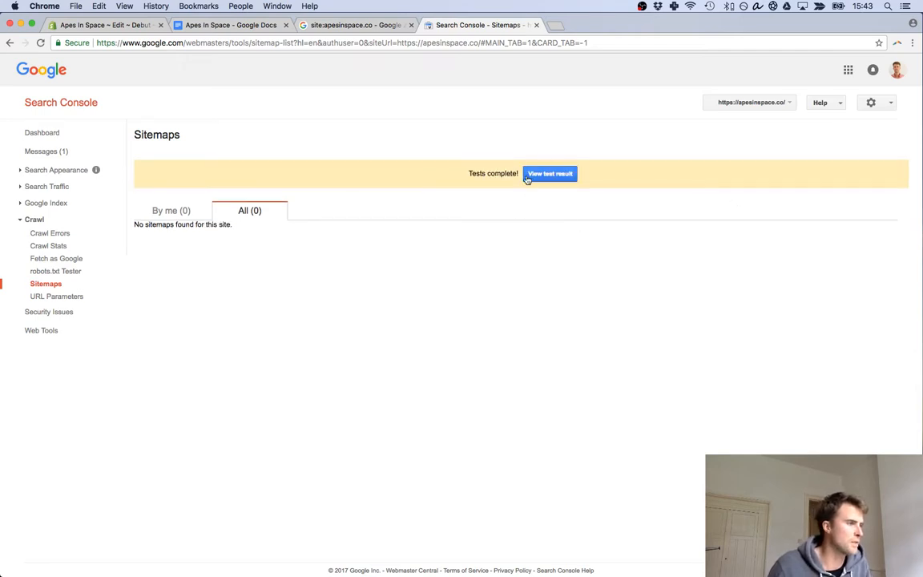
click(549, 174)
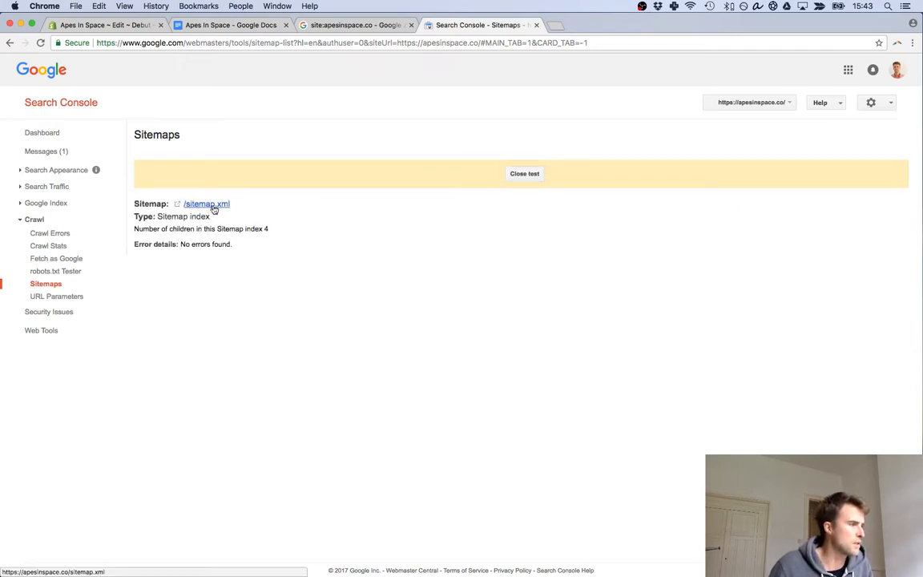
click(519, 175)
click(837, 137)
click(814, 175)
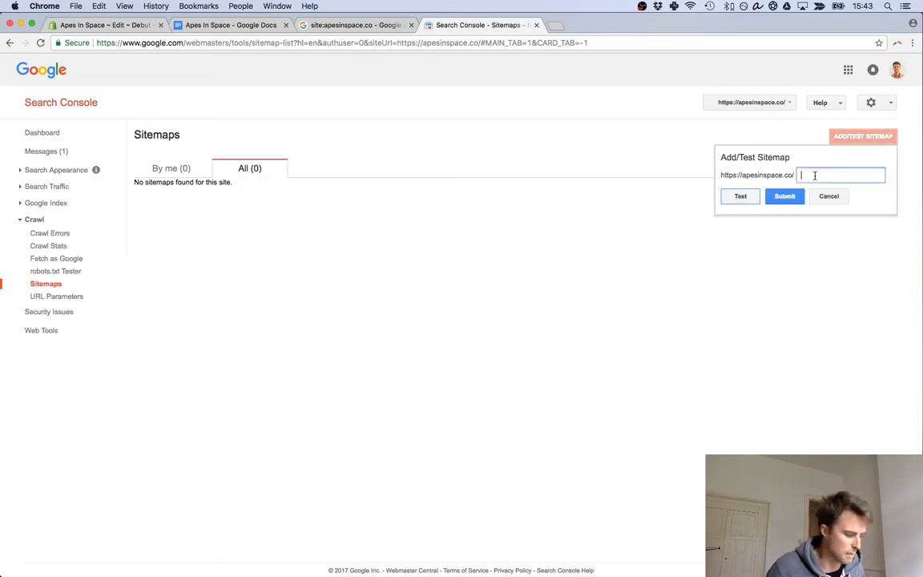
text(sitemap.xml)
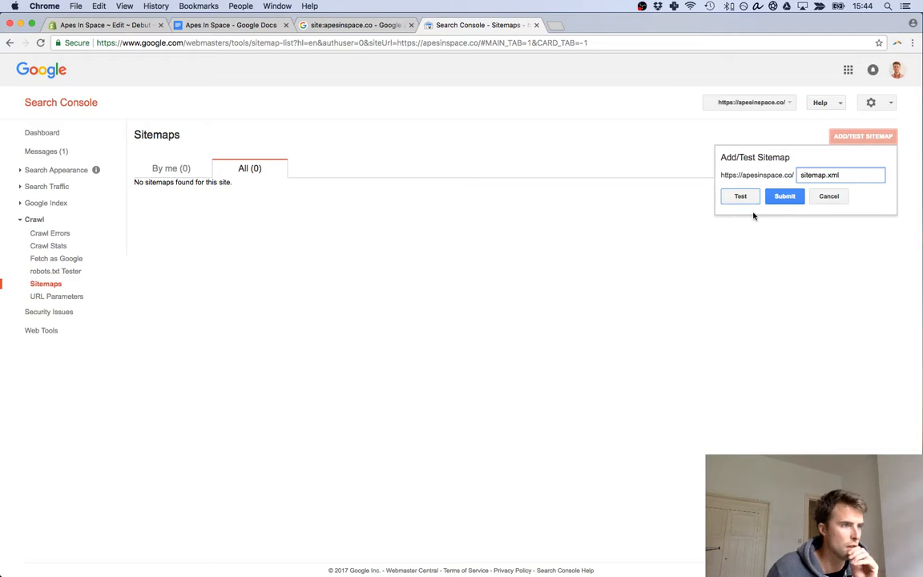
click(784, 196)
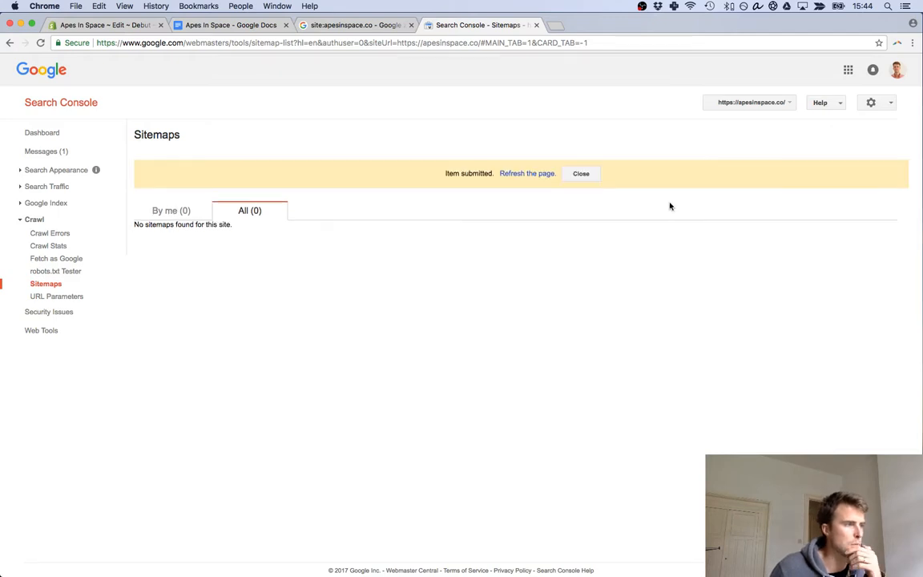
click(536, 172)
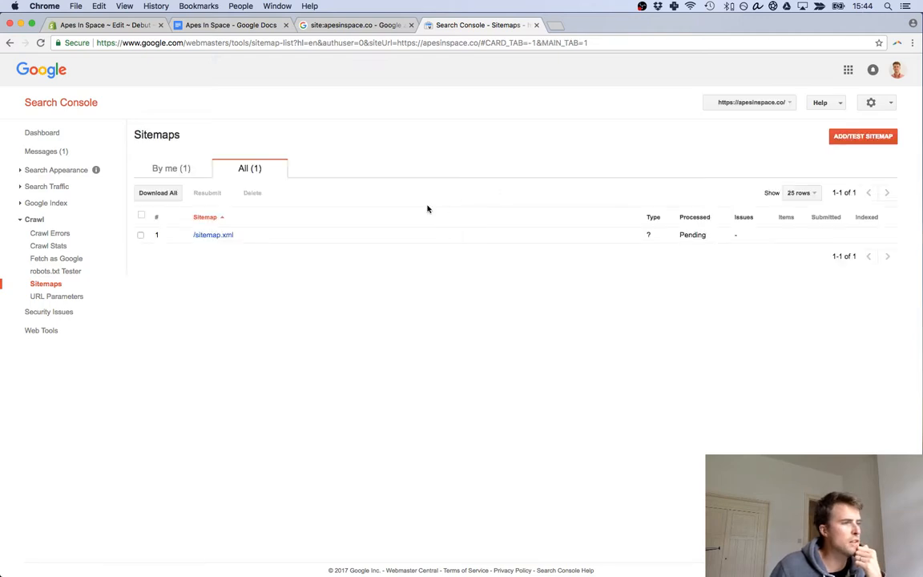
- Review the processing details of the submitted /sitemap.xml and of the products sitemap in its index
click(227, 235)
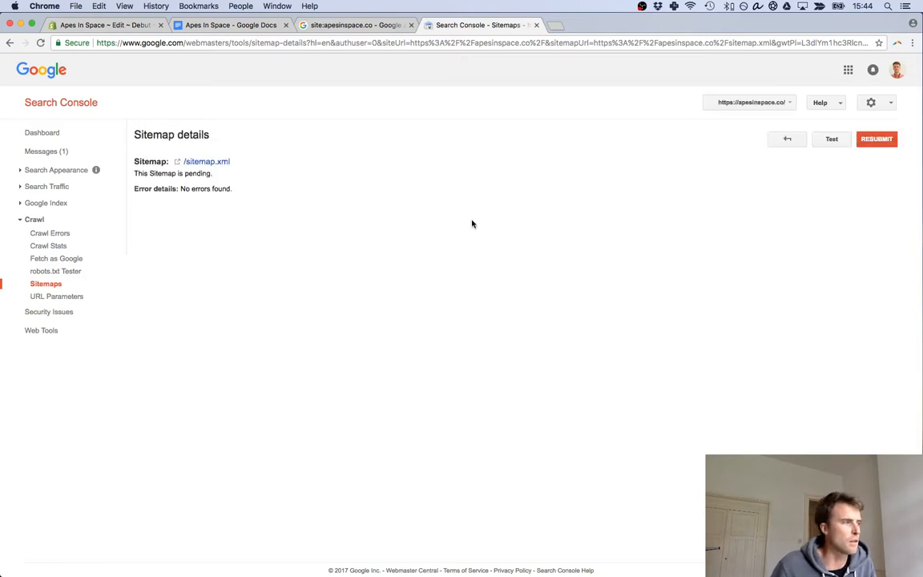
click(783, 142)
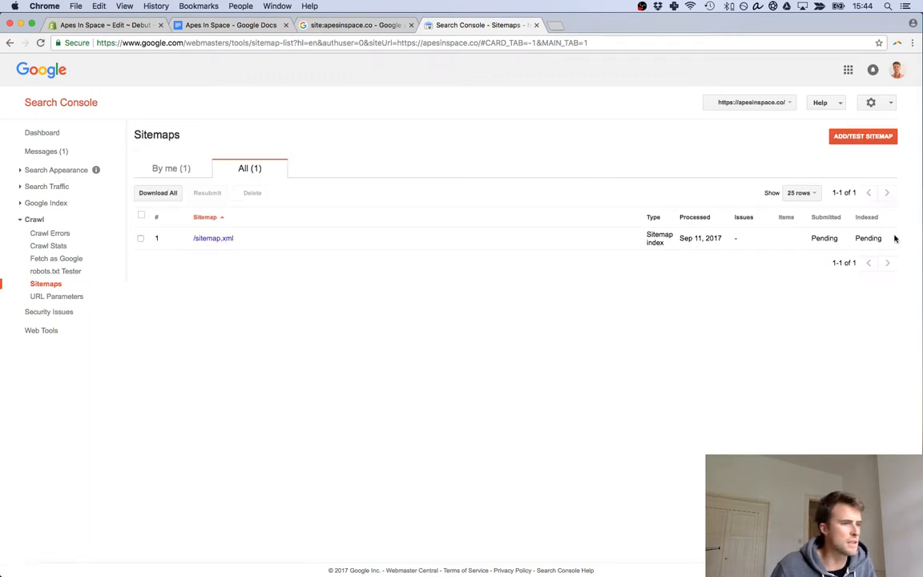
click(295, 238)
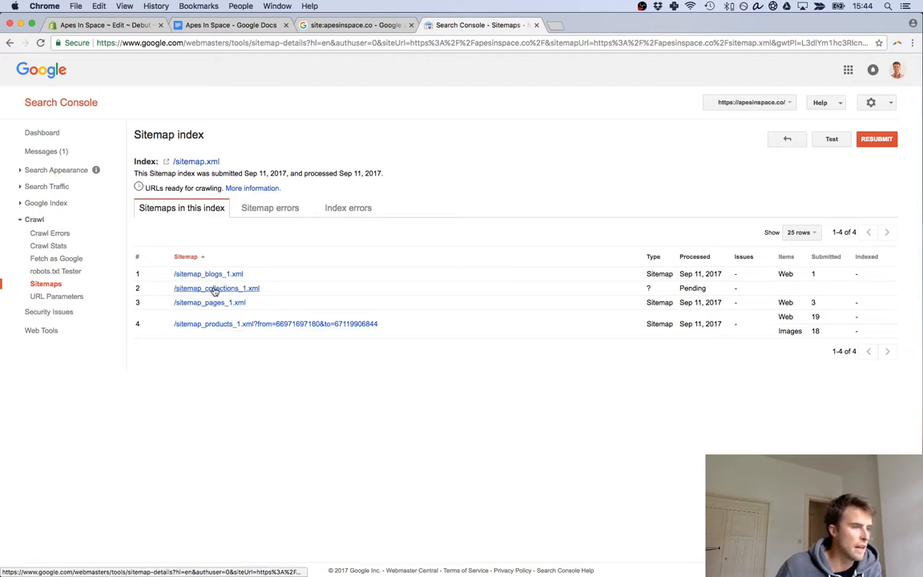
click(285, 326)
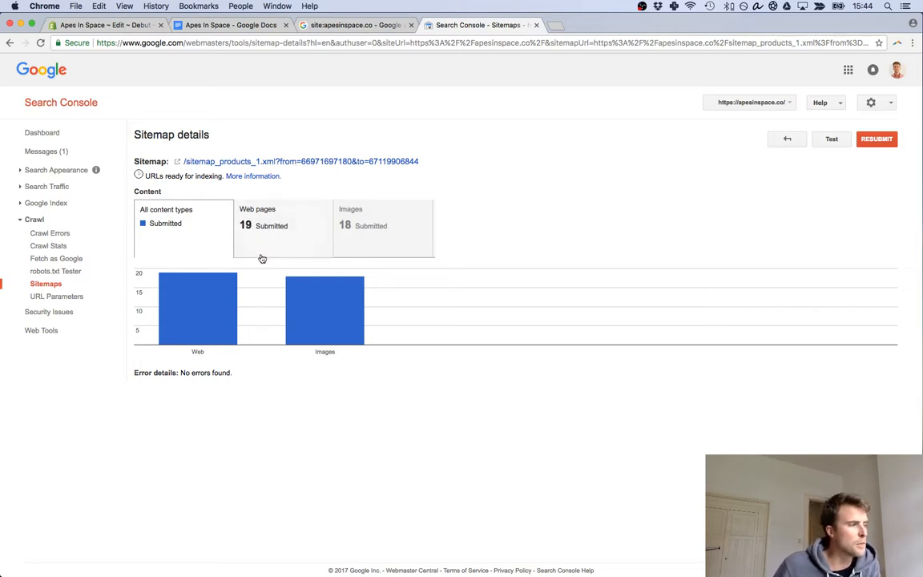
mouse_move(268, 329)
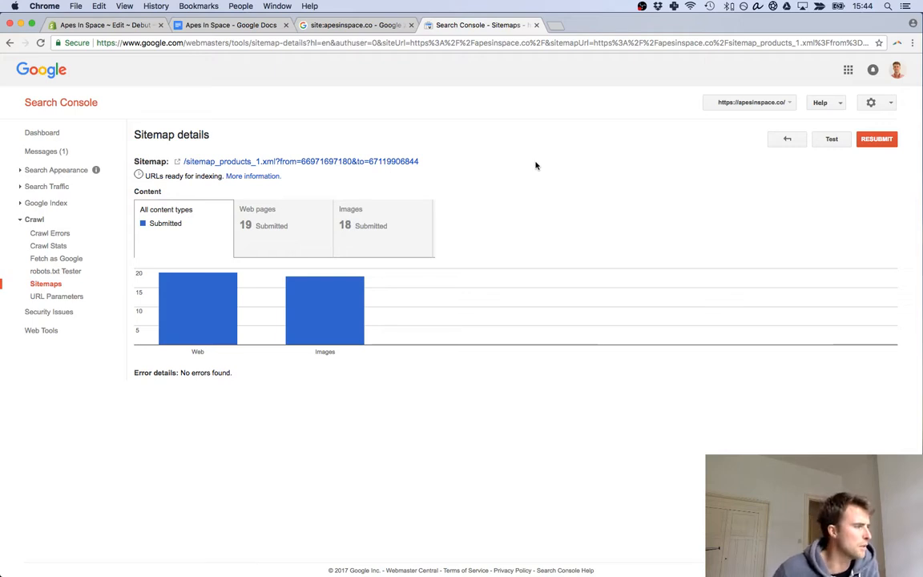
- Fetch and render the apesinspace.co homepage with Fetch as Google, using the Desktop Googlebot type and a blank path
click(90, 256)
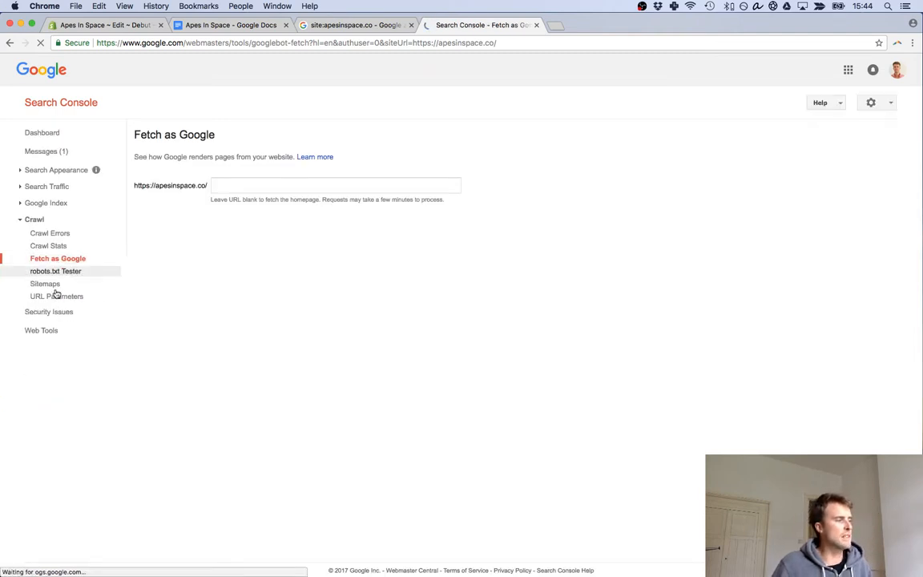
click(257, 184)
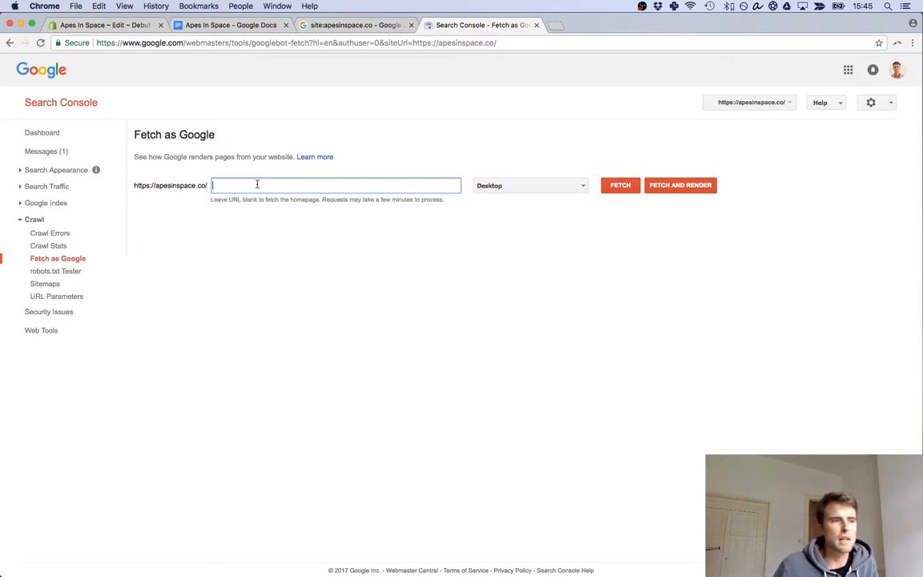
click(637, 185)
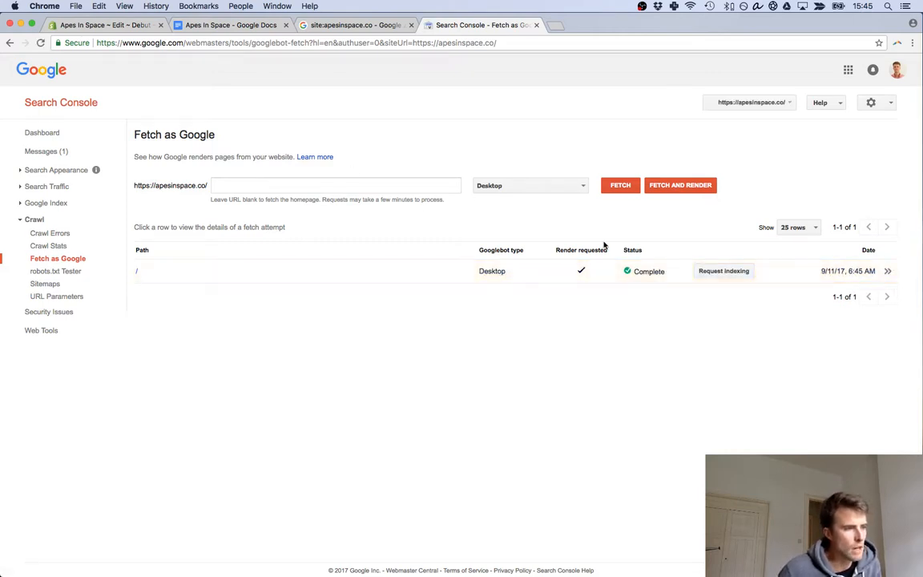
- Request indexing of the fetched homepage, completing the robot check and choosing to crawl this URL and its direct links
click(728, 274)
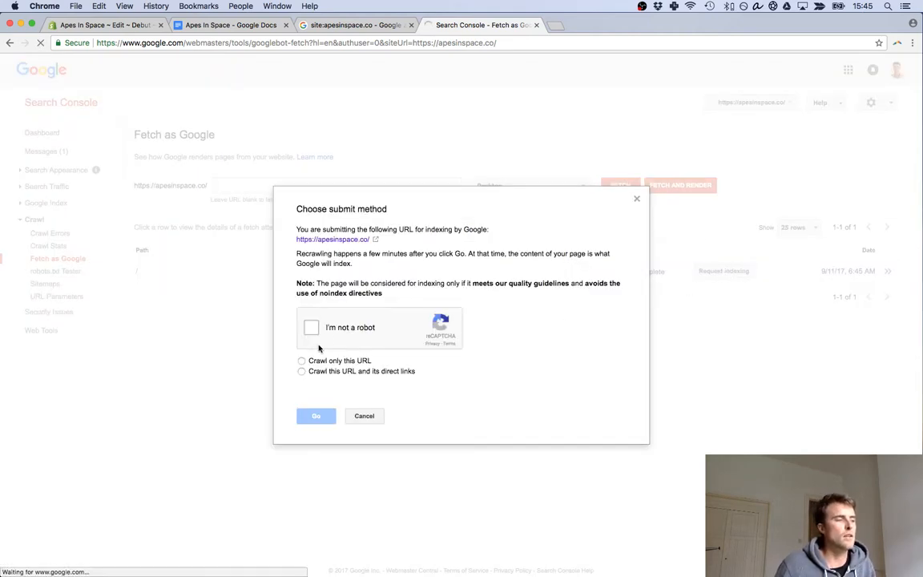
click(312, 330)
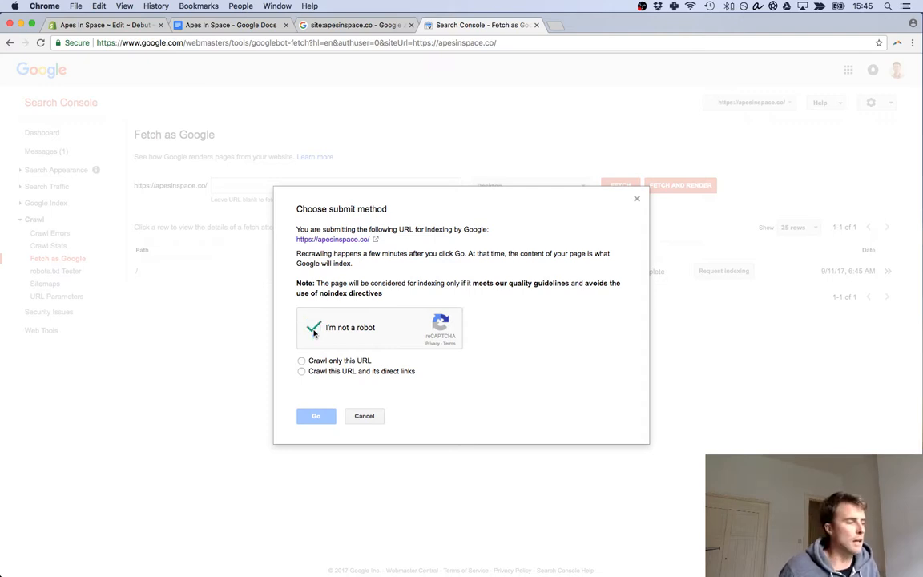
click(302, 360)
click(302, 371)
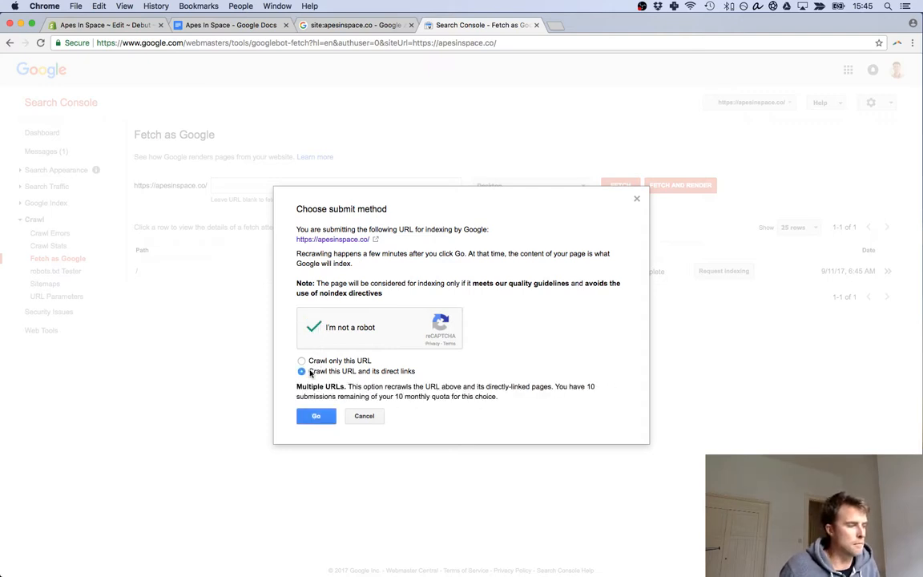
click(318, 418)
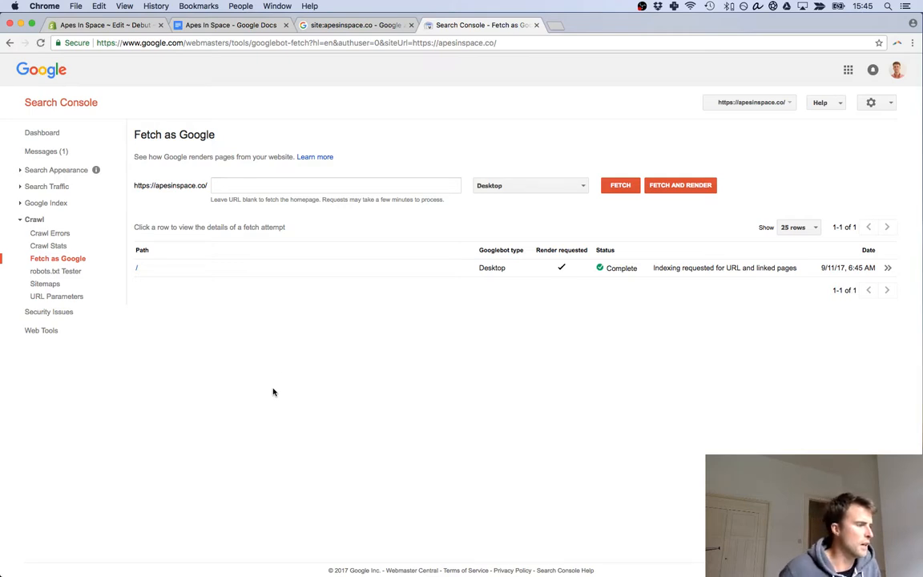
- Examine the rendering of the fetched homepage, comparing Googlebot's view with a visitor's view over the full page
click(143, 272)
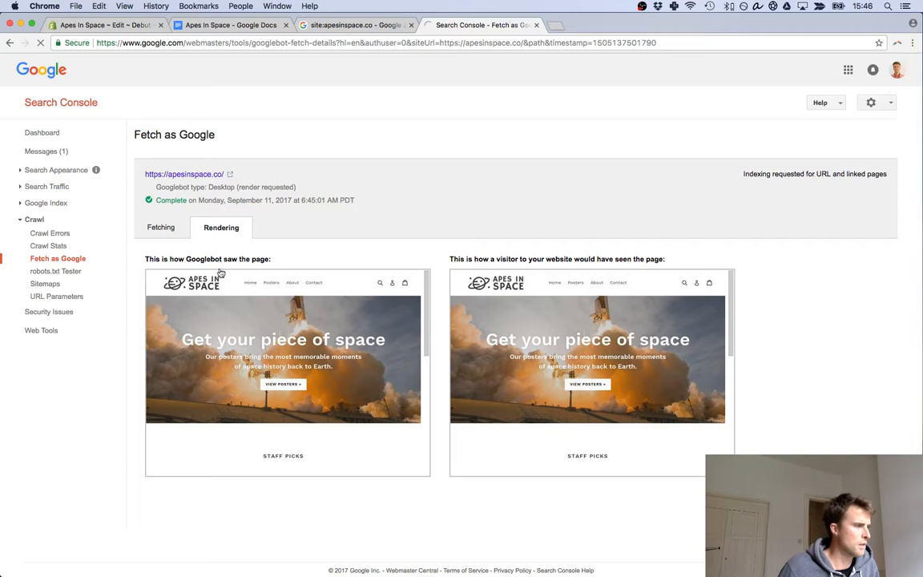
scroll(413, 324, down, 5)
scroll(578, 316, down, 5)
scroll(577, 316, down, 3)
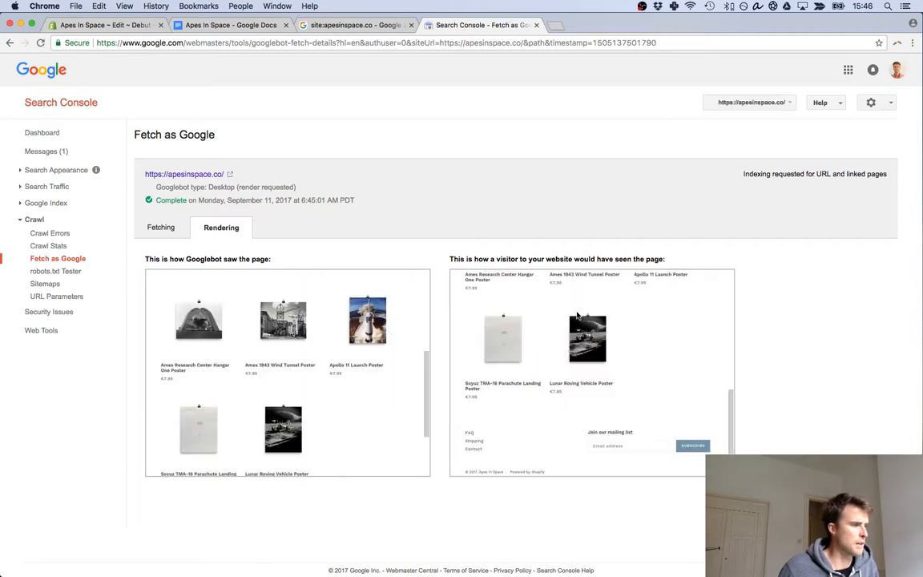
scroll(352, 335, down, 3)
scroll(351, 335, up, 10)
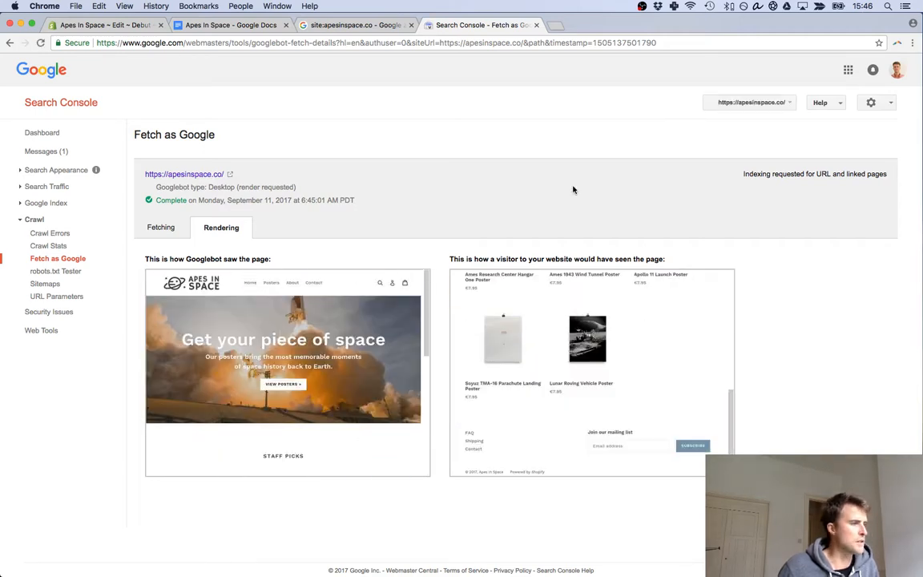
scroll(525, 316, up, 10)
- Rerun the Google search for site:apesinspace.co to check the store's indexing, and return to Search Console
click(344, 25)
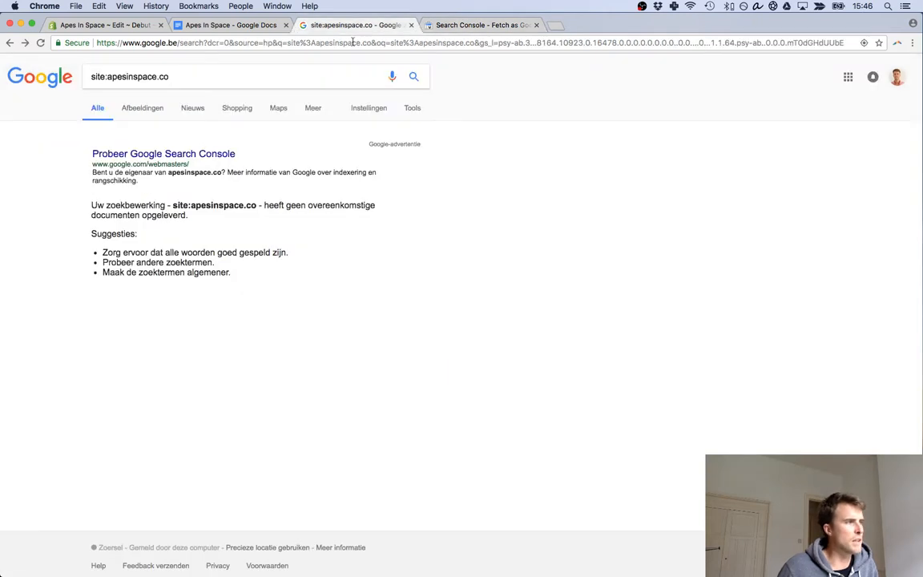
click(412, 78)
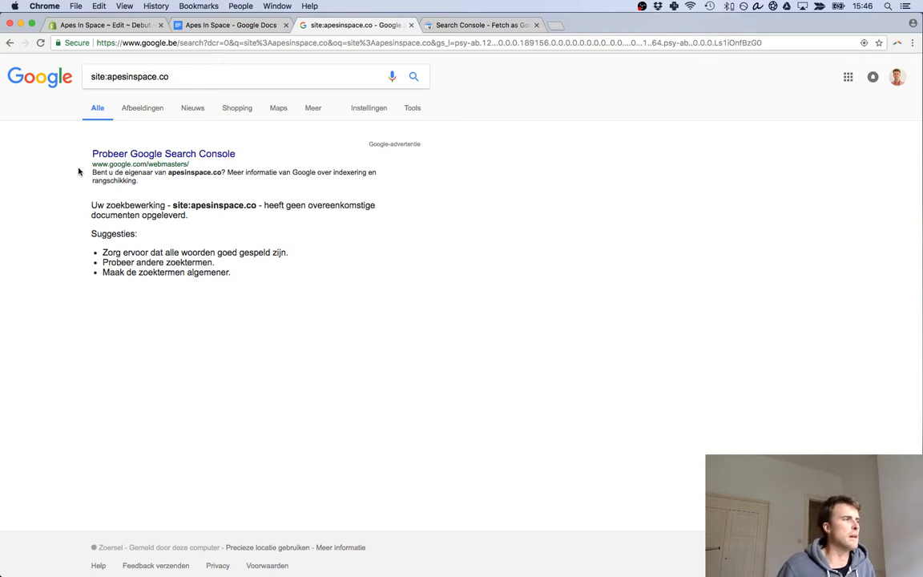
click(438, 26)
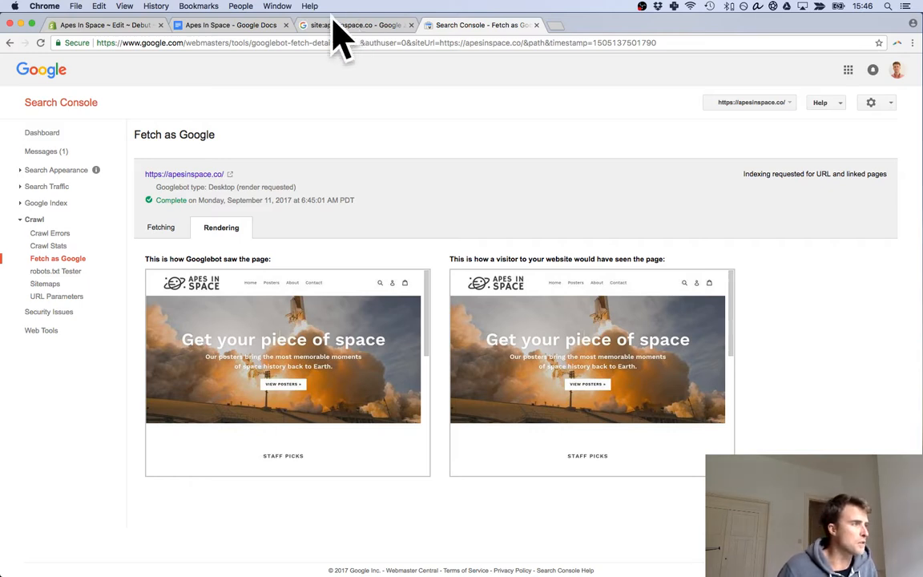
- In the Apes In Space launch document, move "submit it to Google" out of the soft-launch item into its own list item below
click(227, 25)
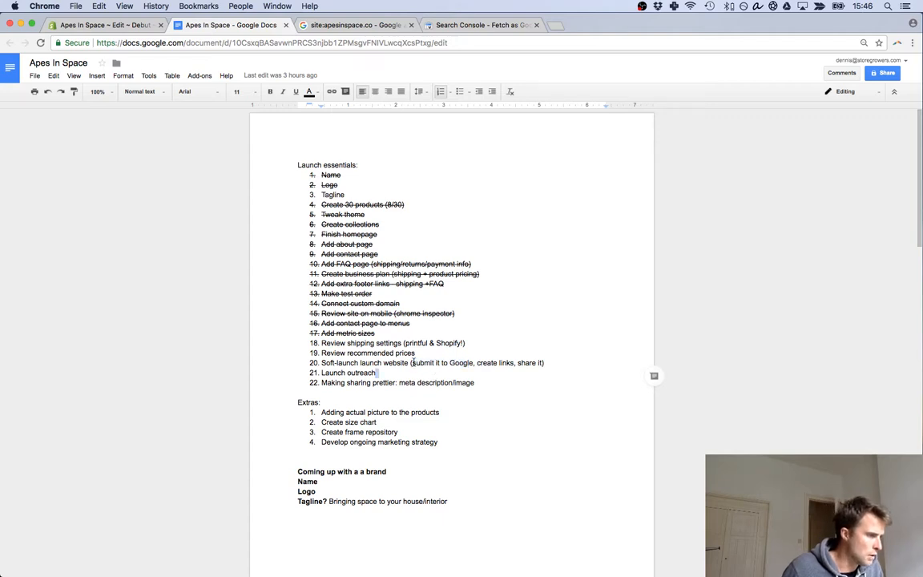
drag(411, 363, 471, 363)
key(ctrl+c)
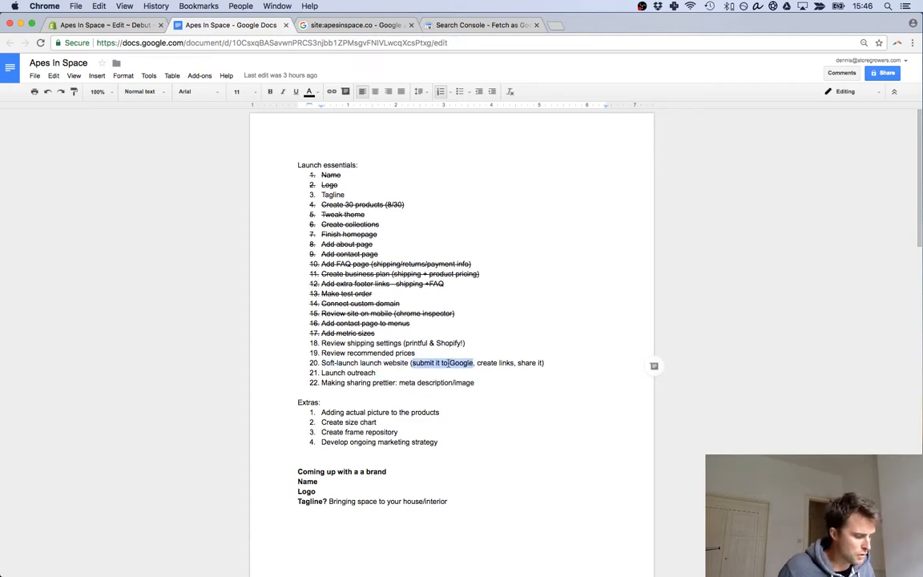
key(BackSpace)
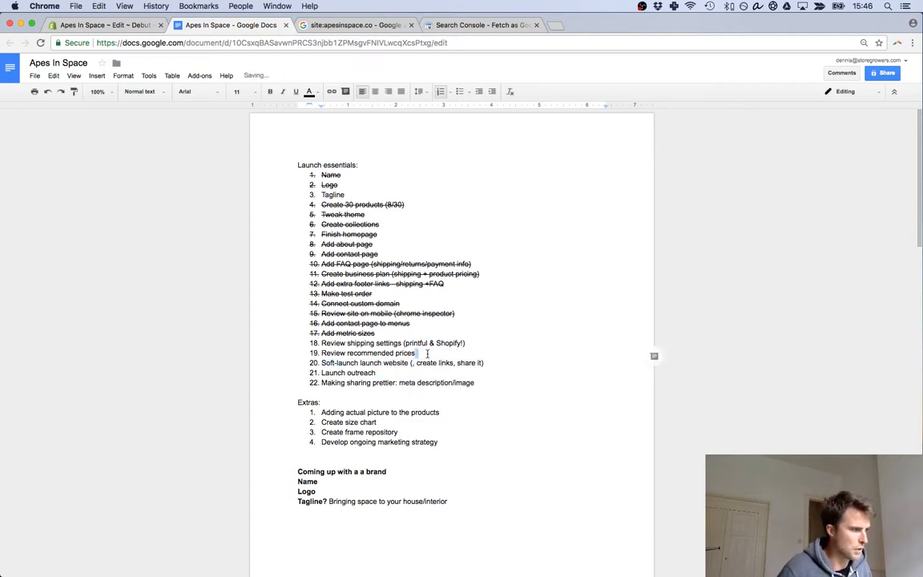
click(485, 362)
key(Return)
key(ctrl+v)
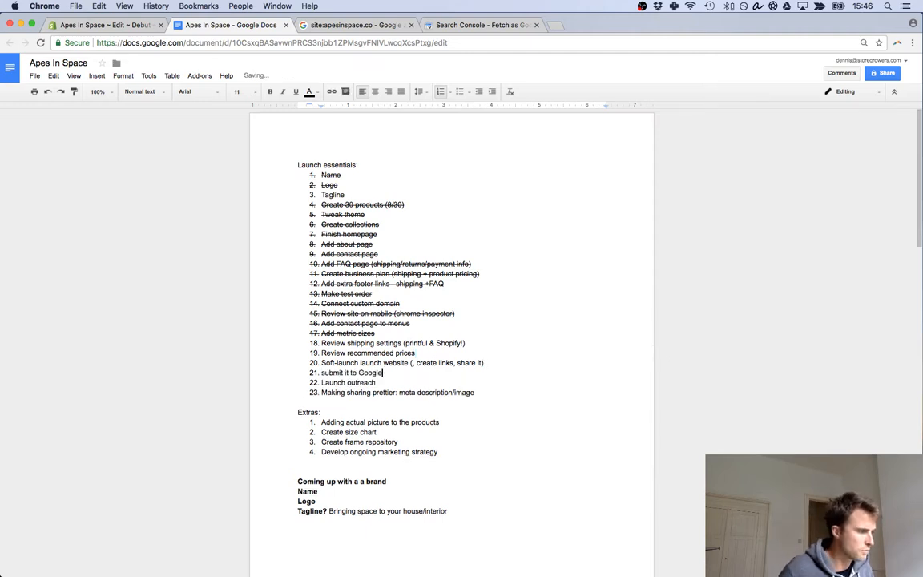
- Reword the new list item to "Submit it to Google Search console" with a capital S at the start
click(321, 371)
click(322, 175)
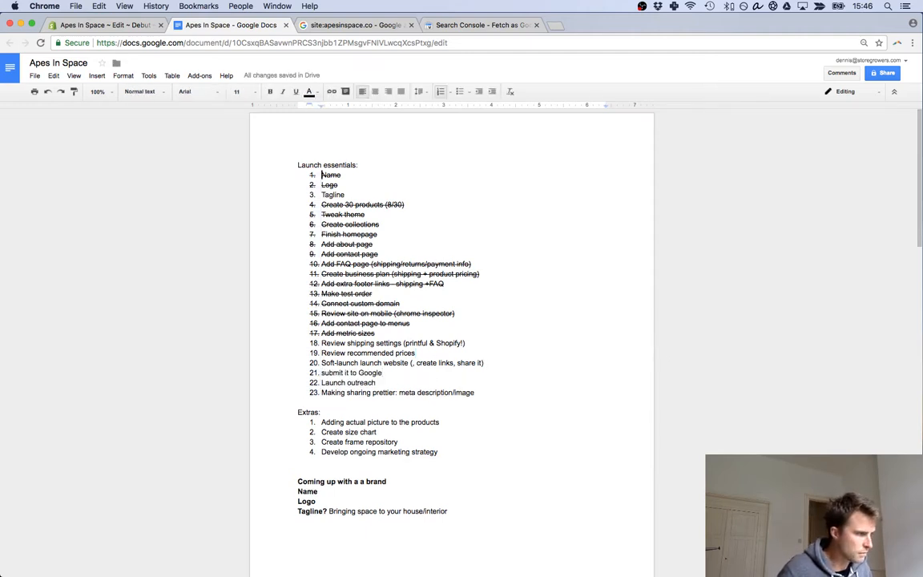
click(321, 373)
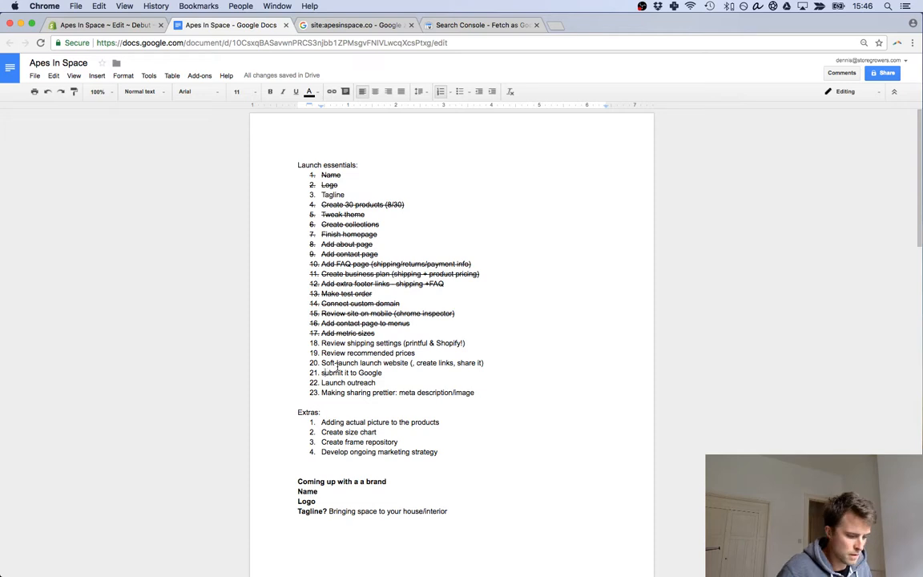
key(Delete)
text(S)
key(End)
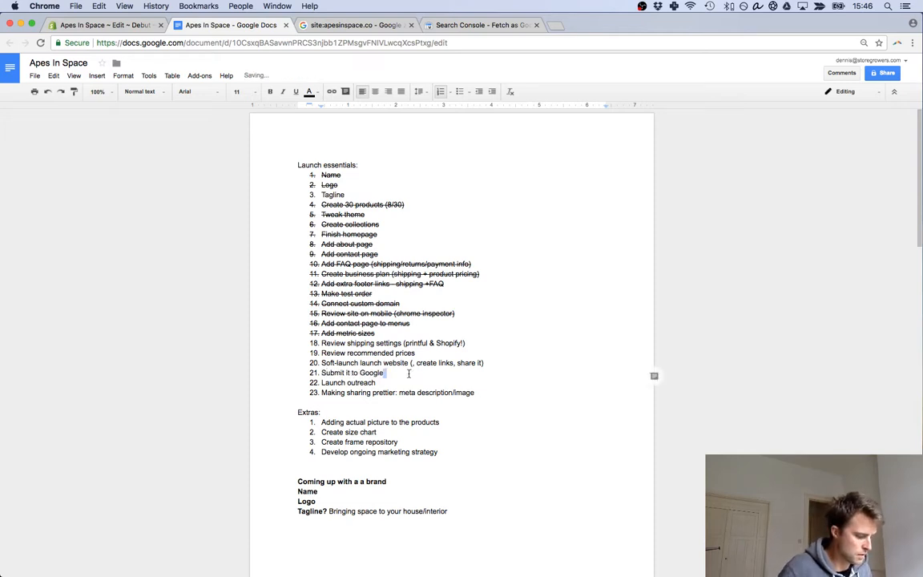
text(Search)
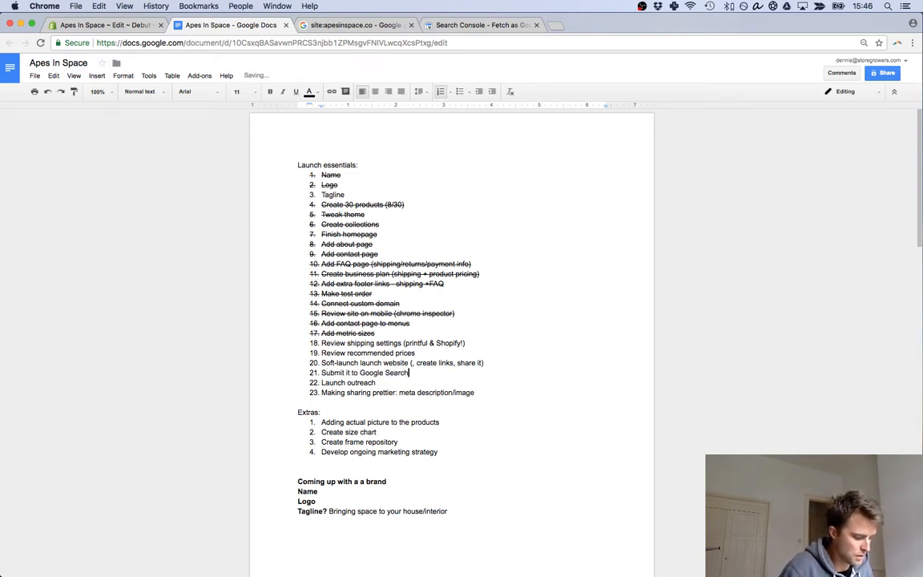
text( console)
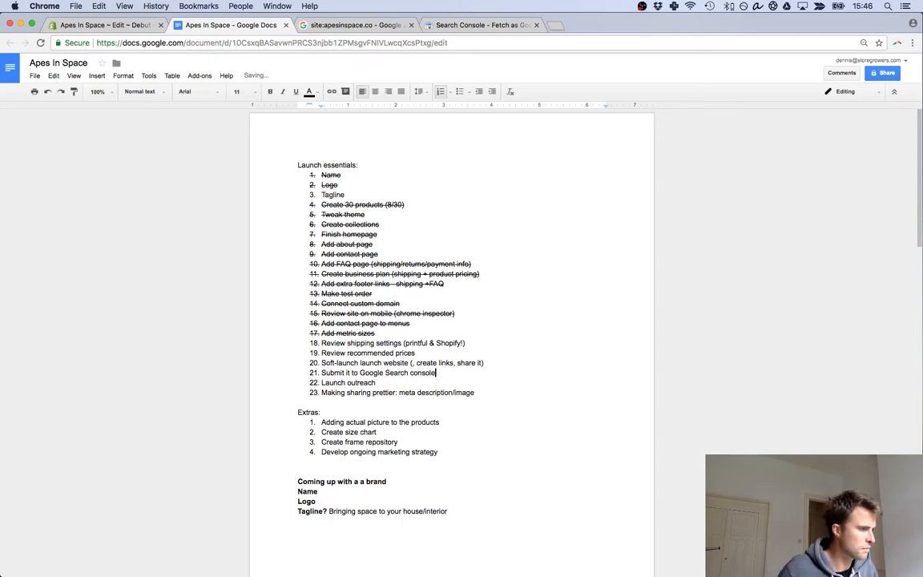
- Strike through the list item "Submit it to Google Search console" to mark it as done
key(alt+shift+Left)
key(alt+shift+Left)
key(alt+shift+Left)
key(alt+shift+Left)
key(alt+shift+Left)
key(alt+shift+Left)
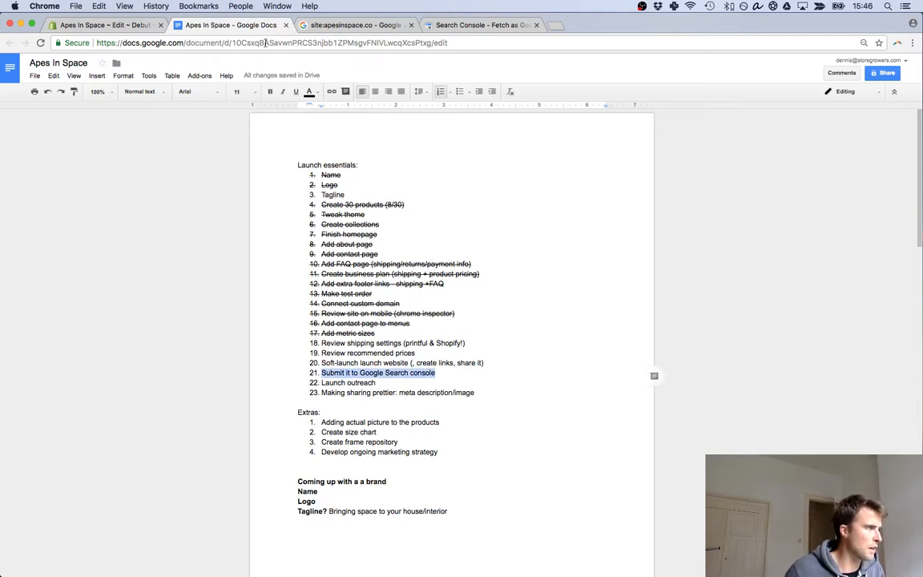
click(122, 77)
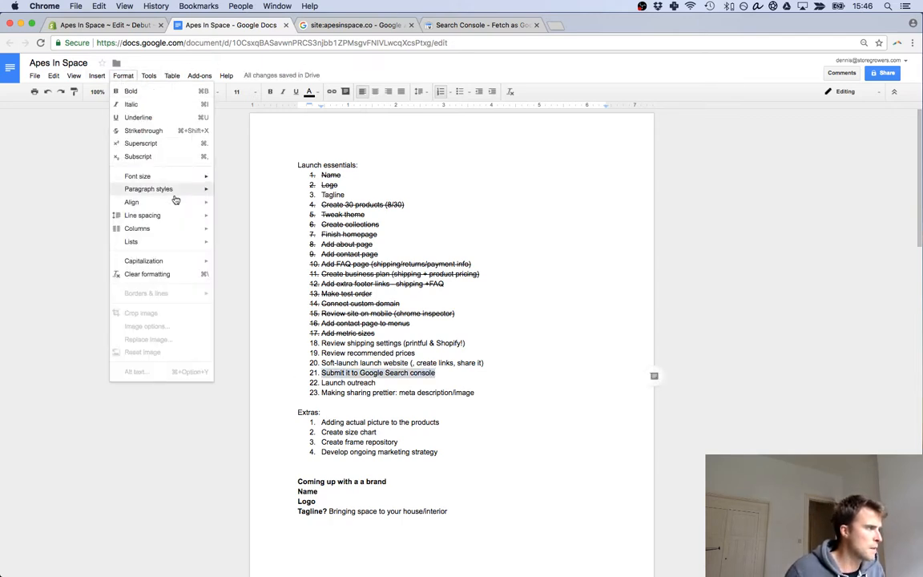
click(144, 130)
- Remove the bracketed text from the "Soft-launch launch website" item and put its create-links and share wording in a new list item below
click(417, 362)
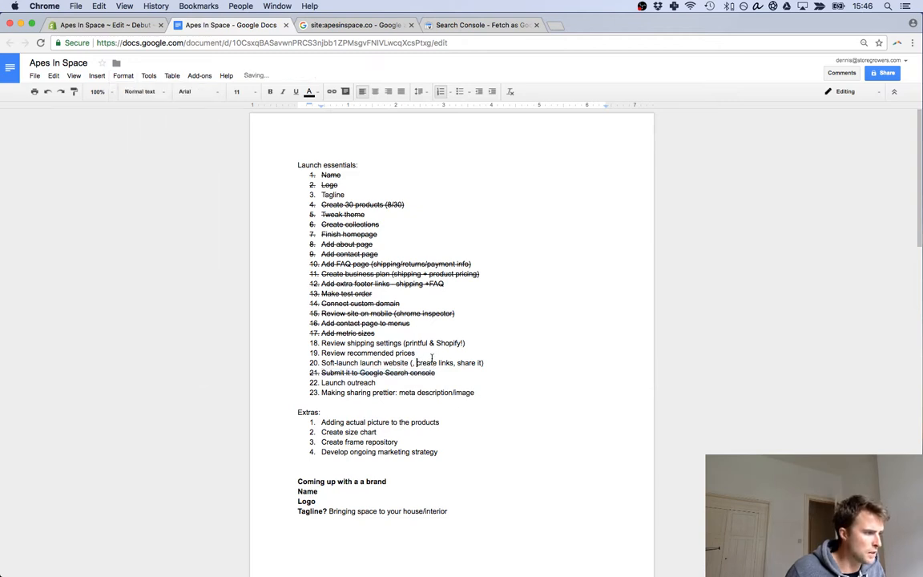
drag(414, 362, 482, 362)
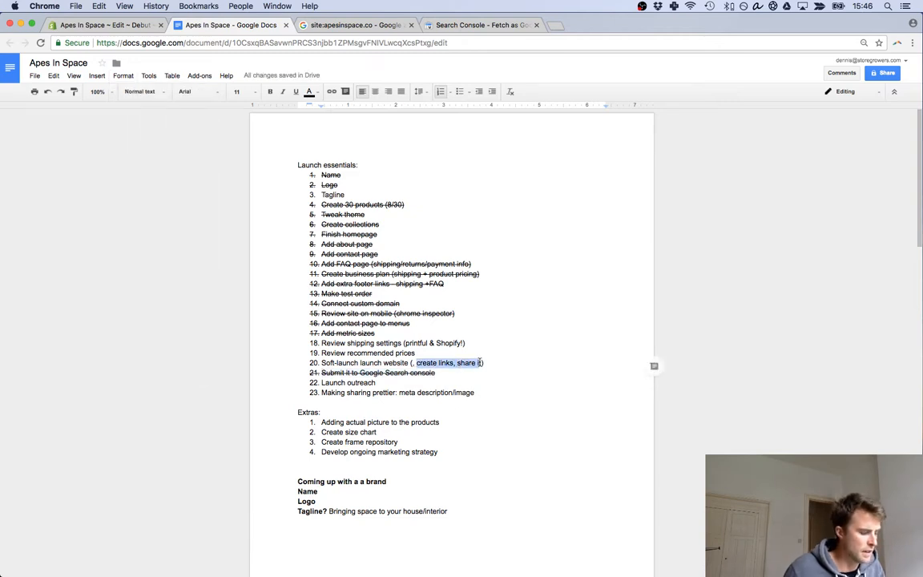
key(BackSpace)
key(BackSpace)
key(BackSpace)
key(BackSpace)
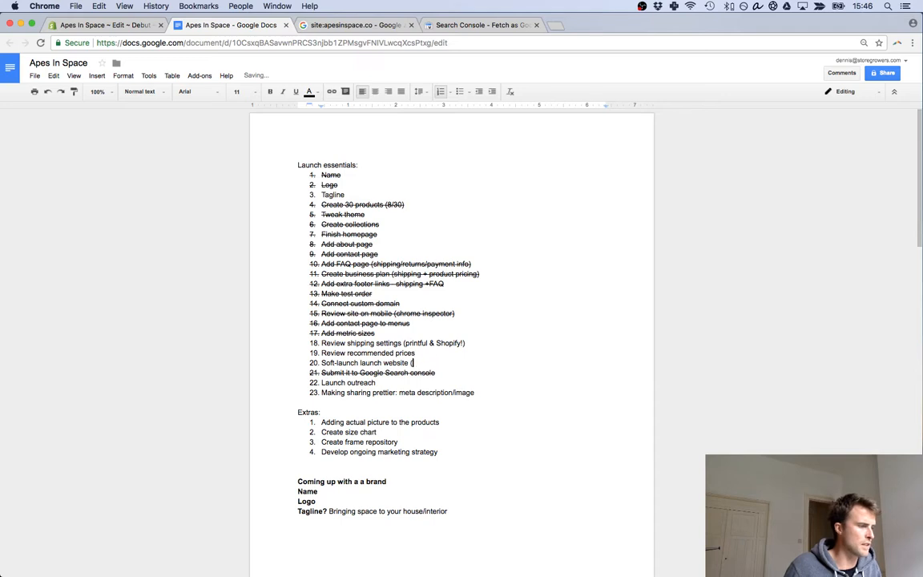
key(Delete)
key(Return)
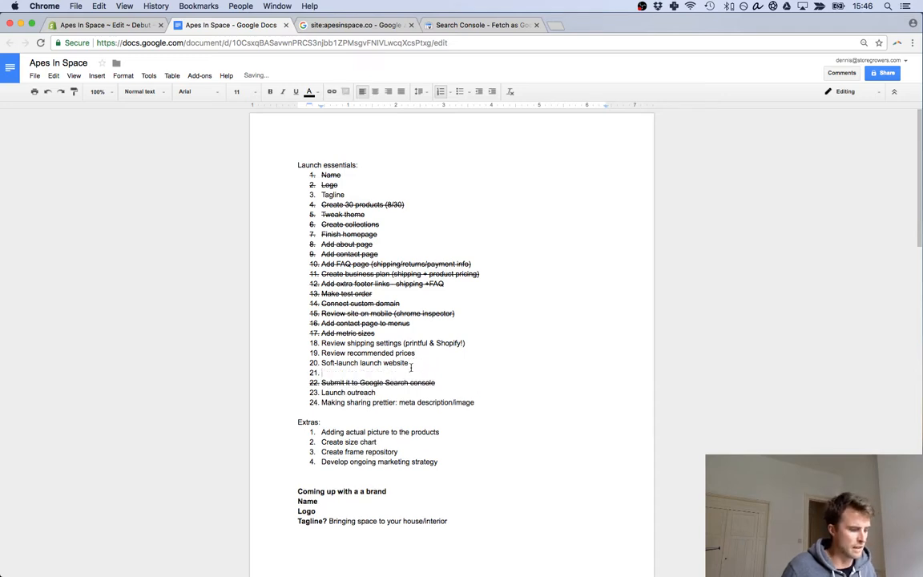
text(create links, share it)
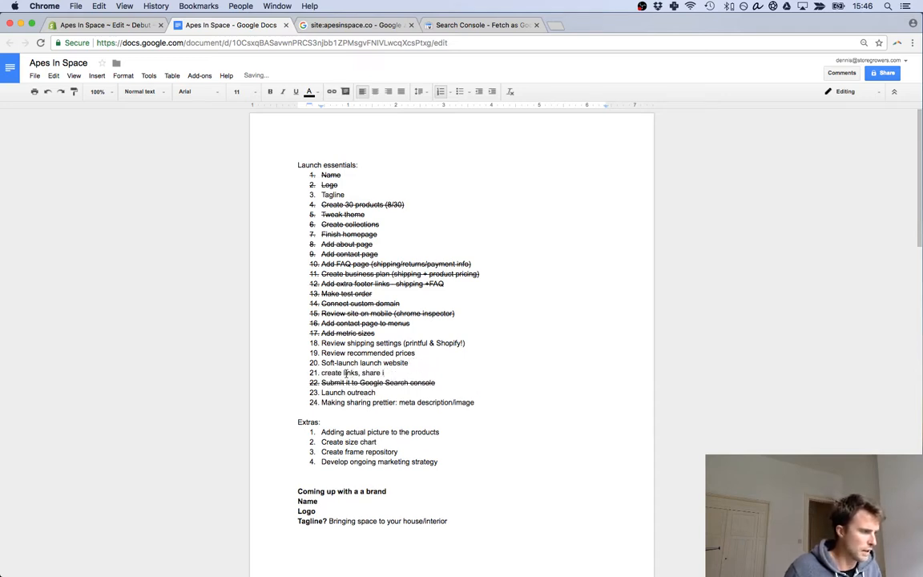
- Reword the new item to "Create some links" and split the share text off into its own list item below
text(some)
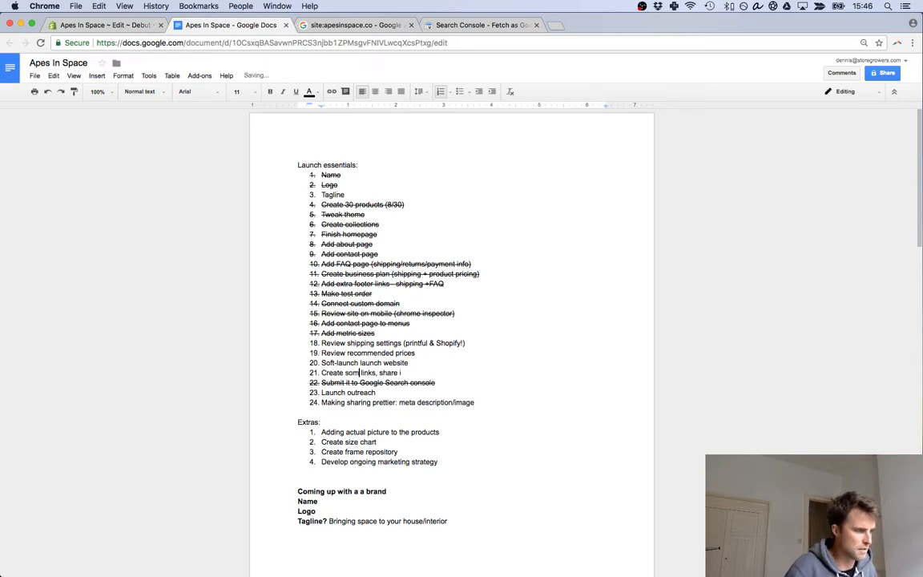
key(BackSpace)
key(BackSpace)
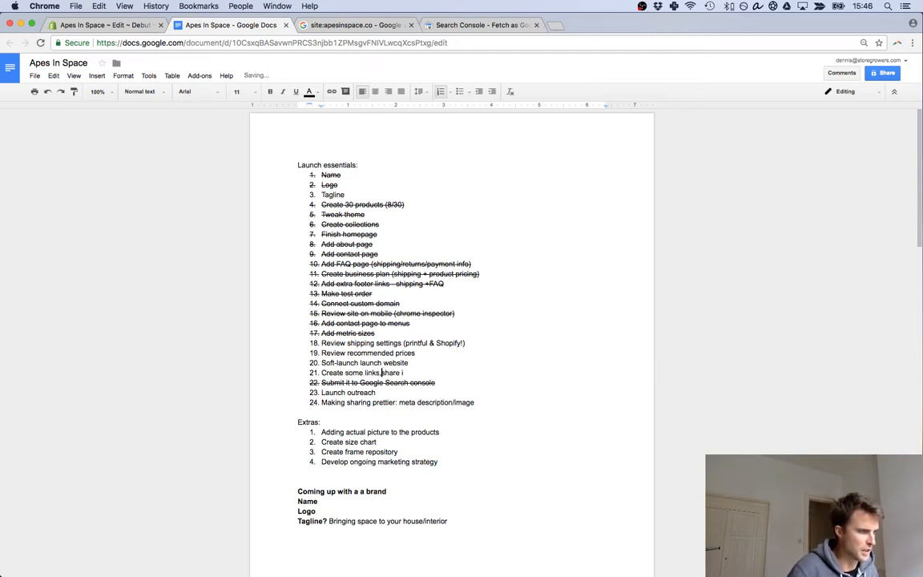
key(Return)
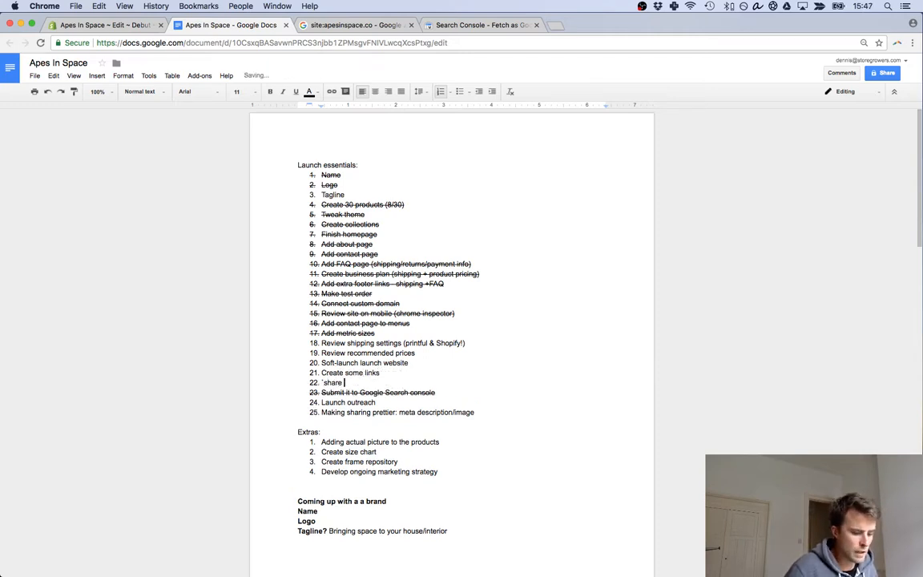
- Reword the split-off share item to "Share URL", removing the stray character at its start
text(RUL)
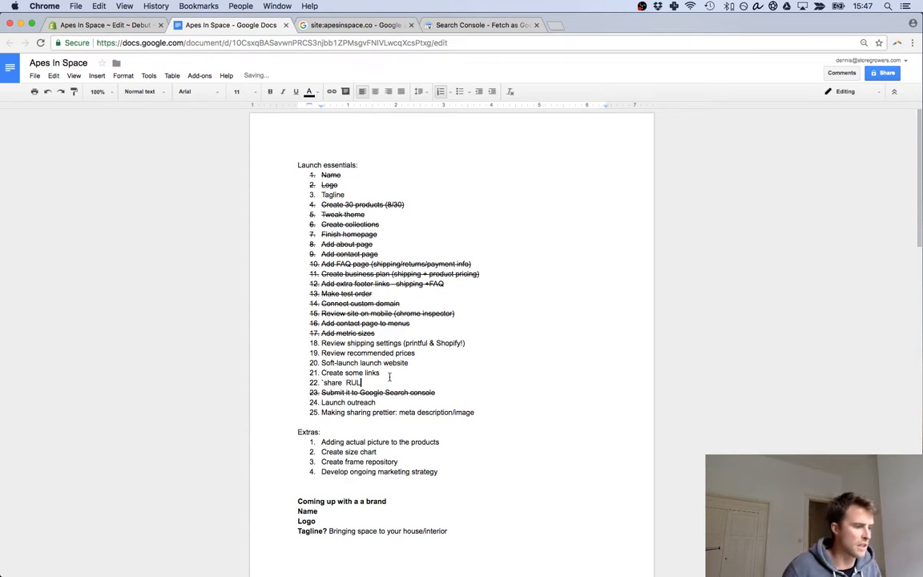
key(BackSpace)
key(BackSpace)
key(BackSpace)
key(BackSpace)
text(URL)
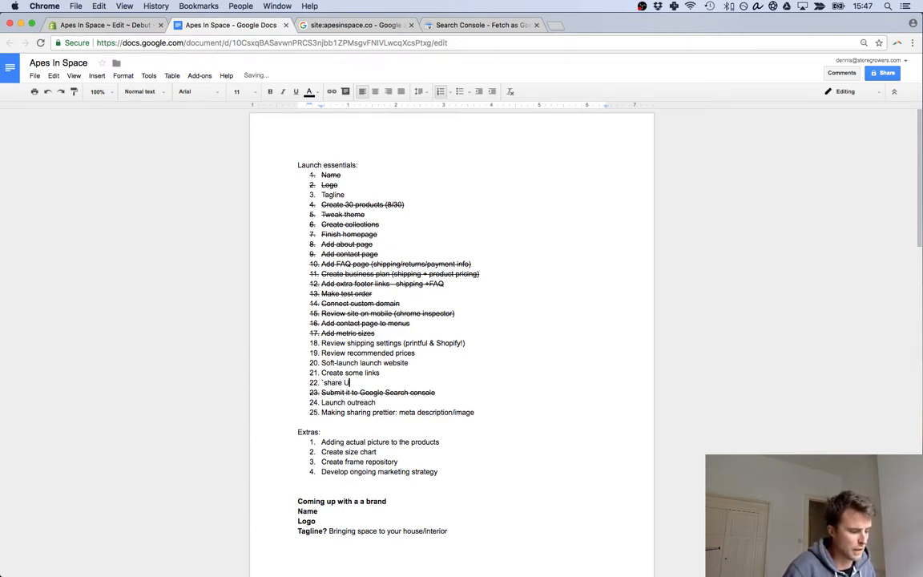
click(322, 382)
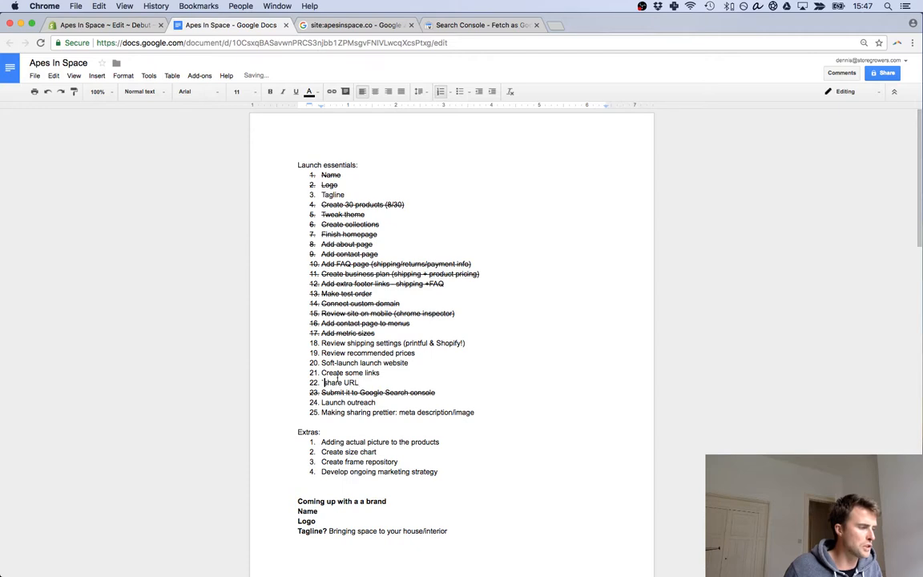
key(Delete)
text(S)
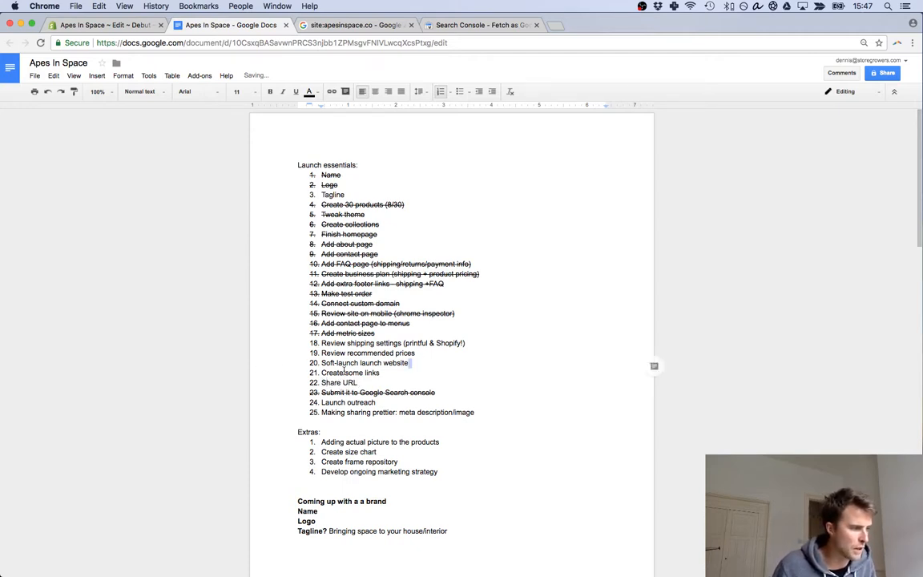
- Delete the list item "Soft-launch launch website" from the launch essentials
drag(654, 366, 295, 363)
key(BackSpace)
key(BackSpace)
key(BackSpace)
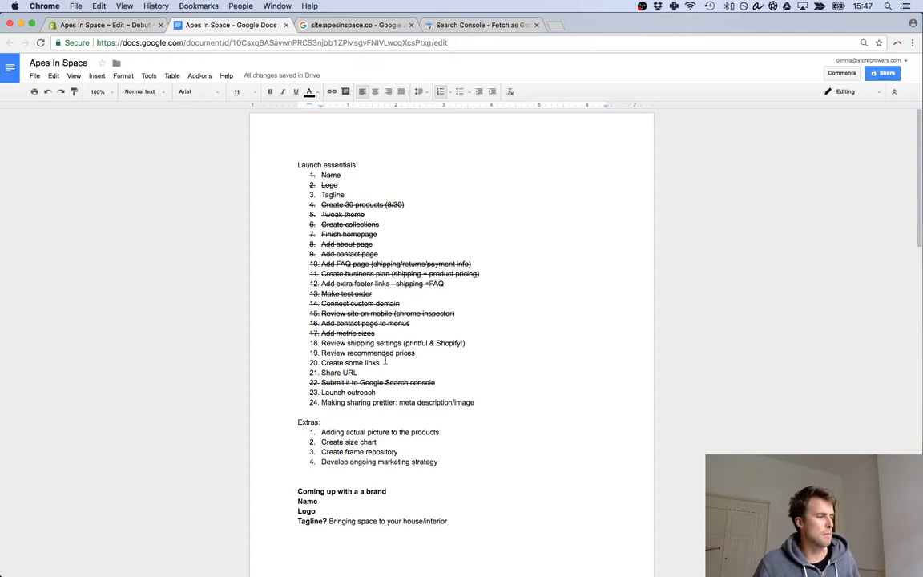
- Strike through the list items "Create some links" and "Share URL" to mark them as done
drag(389, 362, 297, 360)
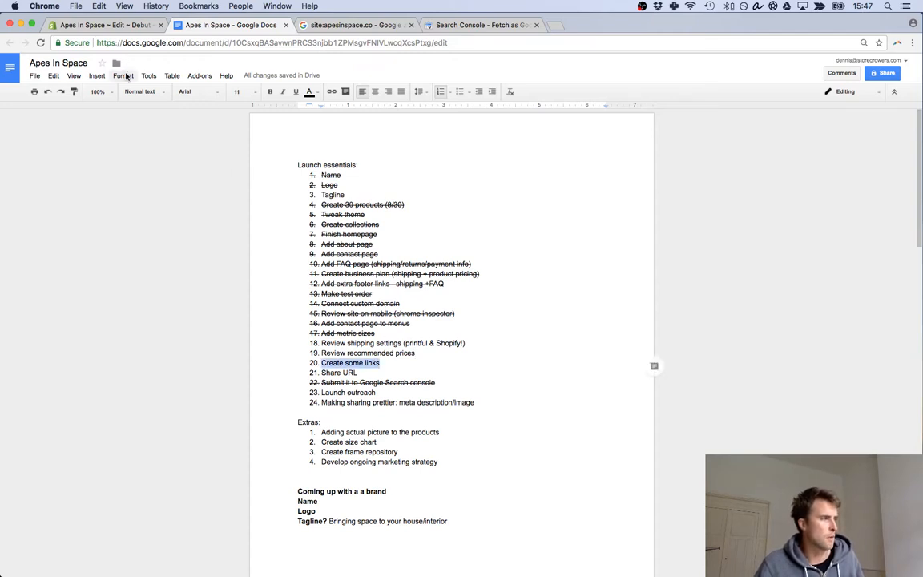
click(122, 75)
click(360, 373)
drag(359, 373, 321, 362)
click(122, 76)
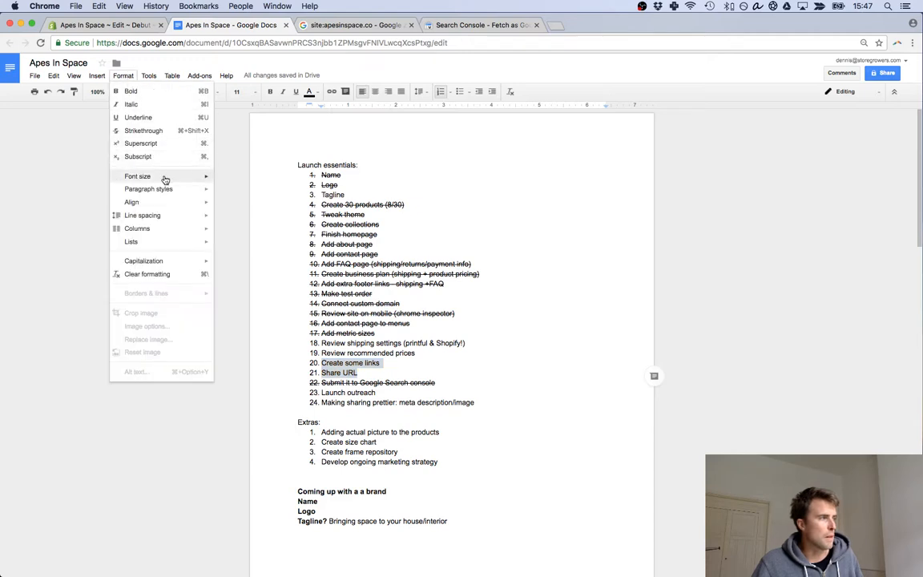
click(155, 128)
click(371, 312)
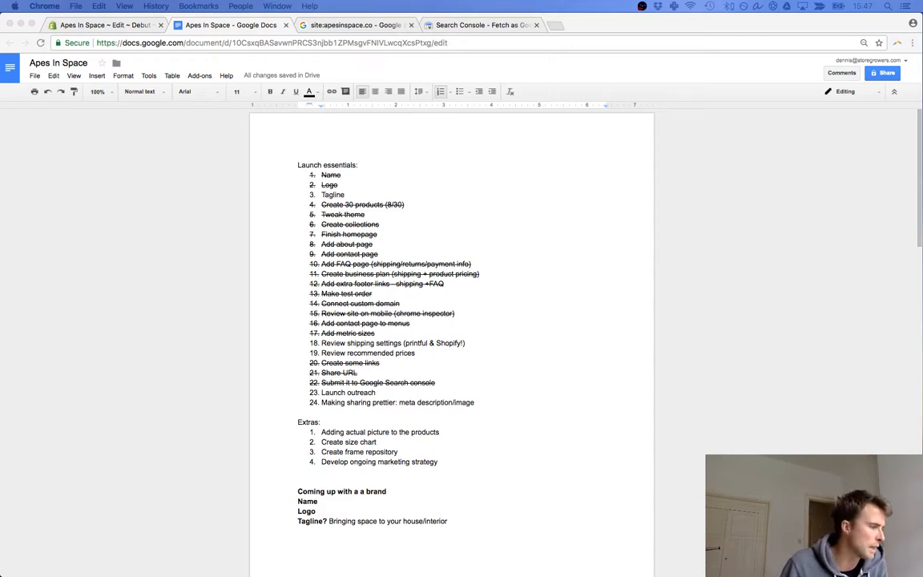
- Move the item "Making sharing prettier: meta description/image" above "Launch outreach" and remove the empty list item left at the end
click(371, 388)
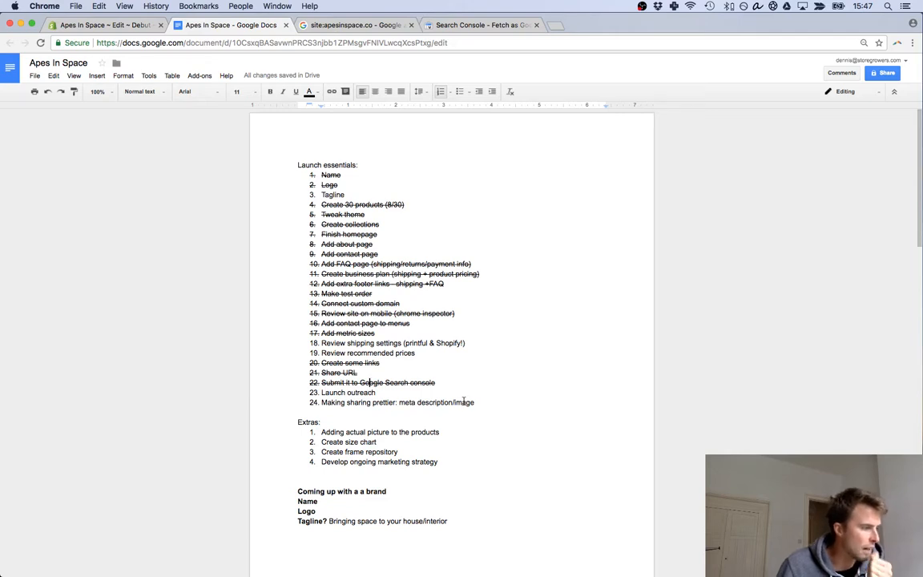
drag(477, 404, 321, 402)
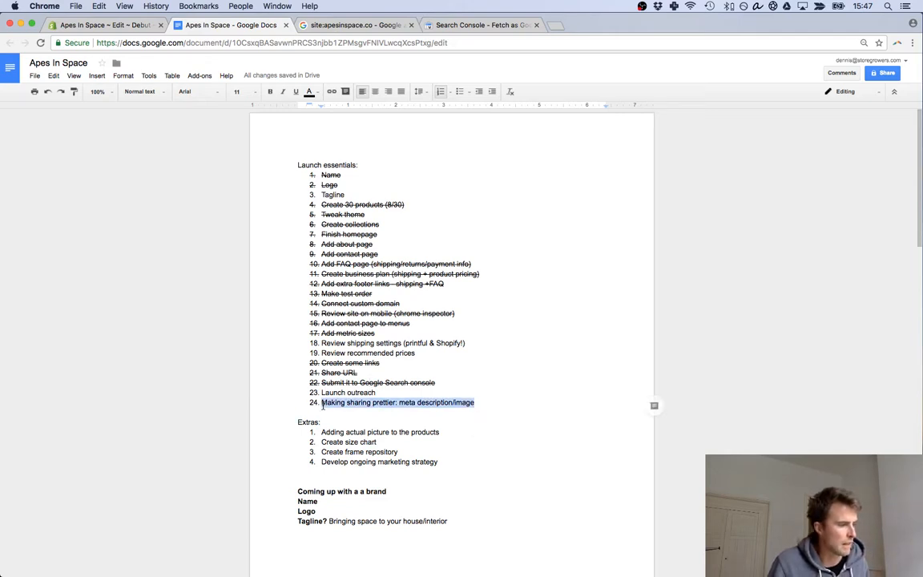
key(super+x)
key(Up)
key(Return)
click(321, 391)
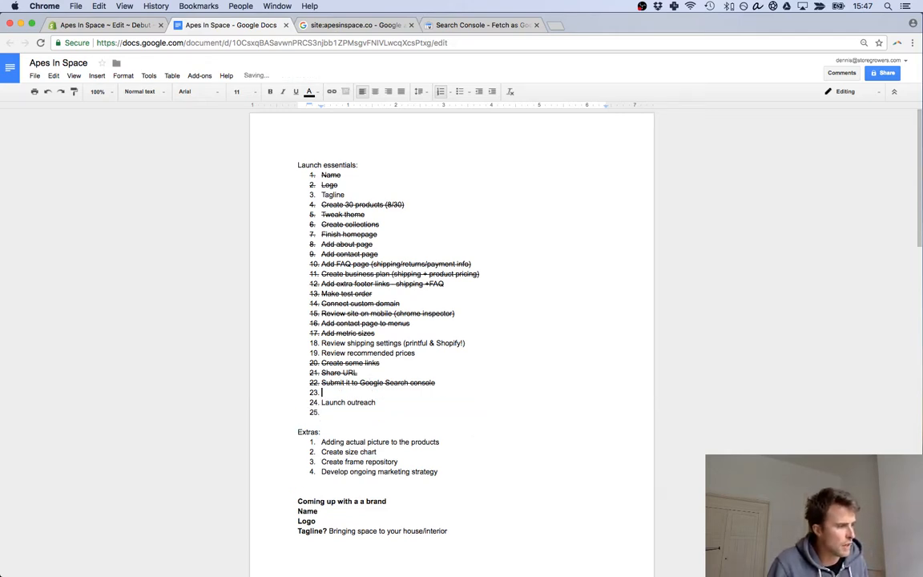
key(super+v)
click(321, 412)
key(BackSpace)
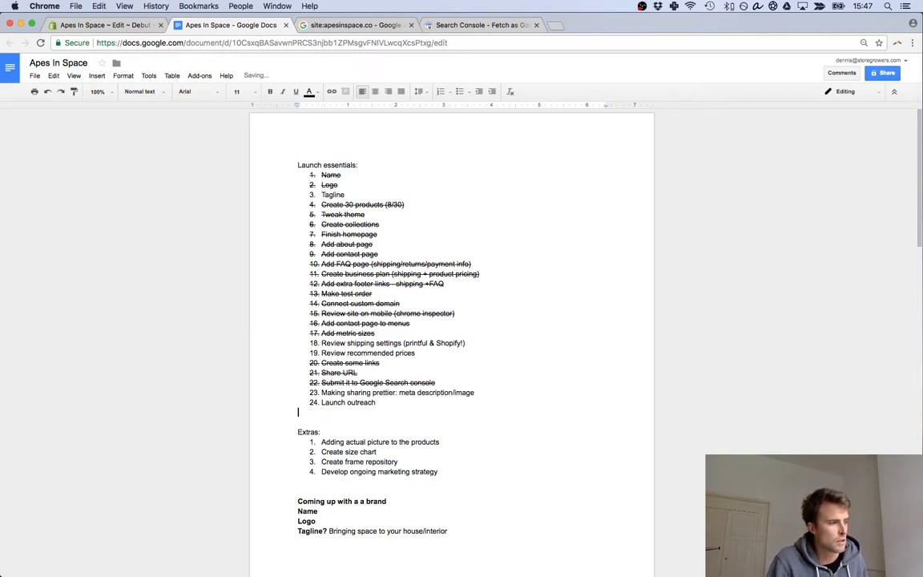
key(BackSpace)
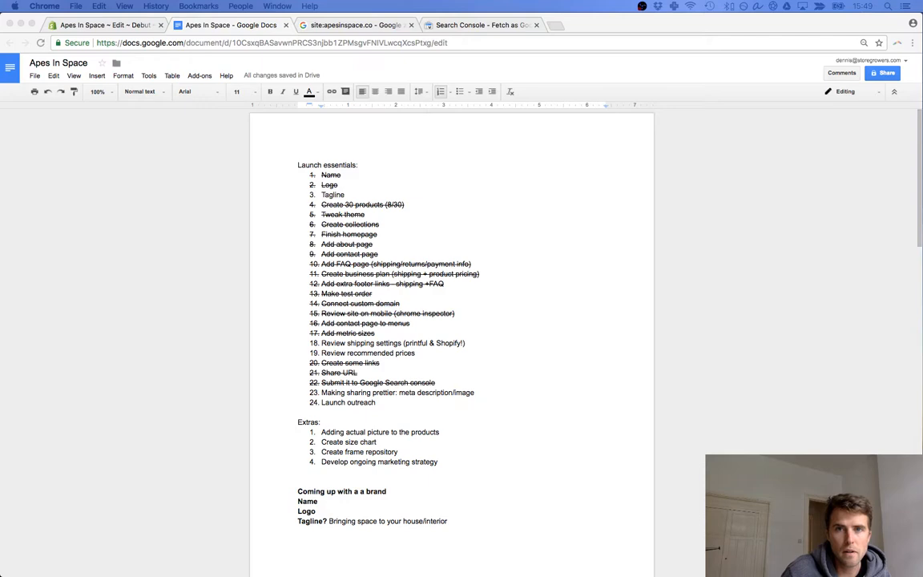
- Look through the recent tweets on the owner's Twitter profile for posts about the new store and its apesinspace.co link
drag(581, 26, 346, 26)
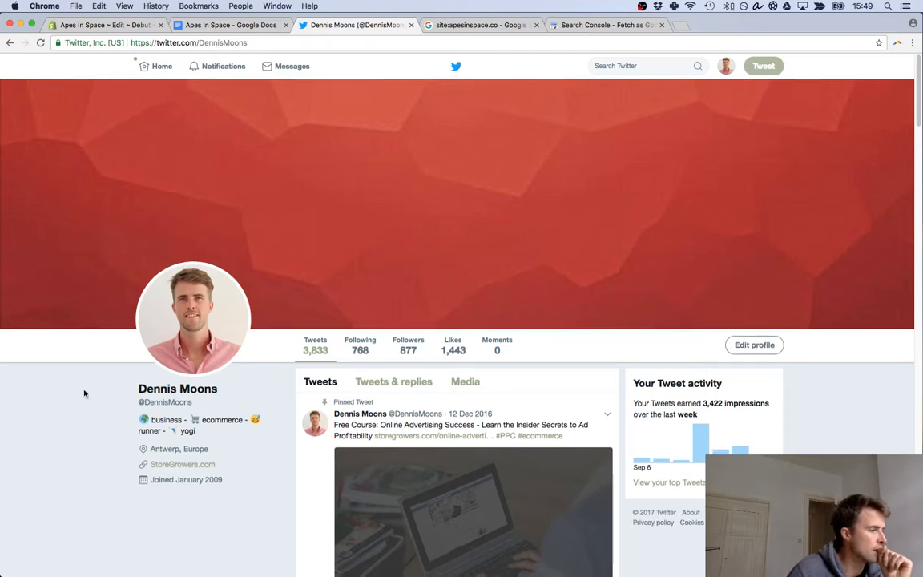
scroll(84, 392, down, 3)
scroll(101, 371, down, 5)
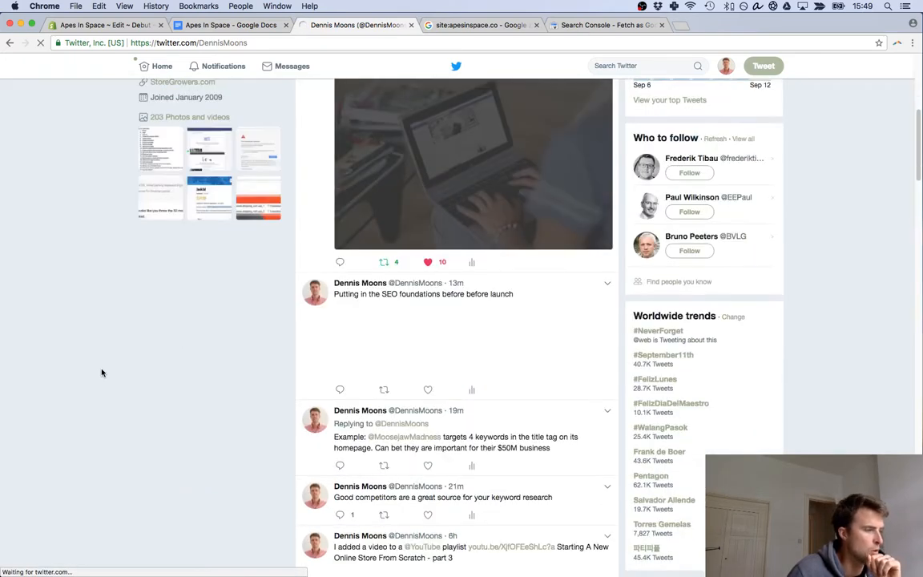
scroll(102, 372, down, 2)
scroll(102, 372, down, 2)
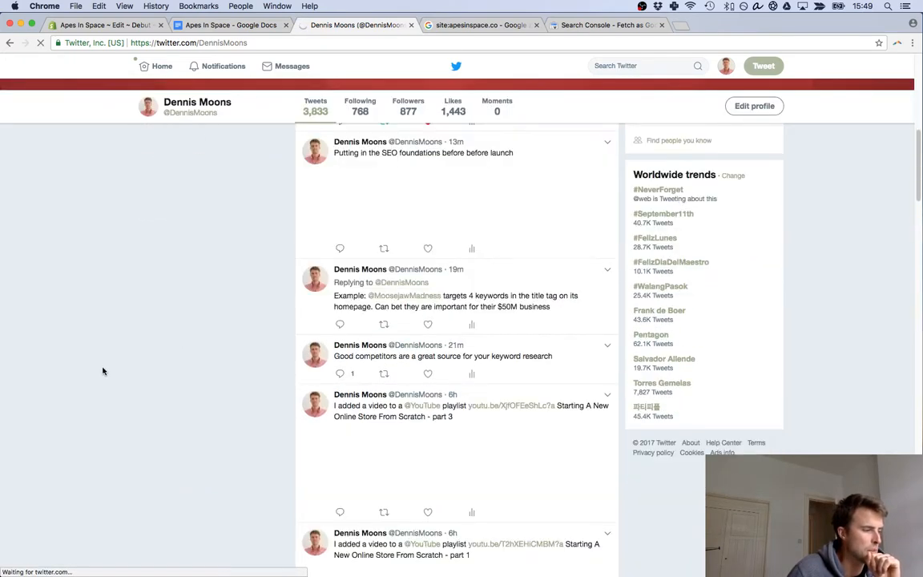
scroll(103, 370, down, 2)
scroll(103, 369, down, 8)
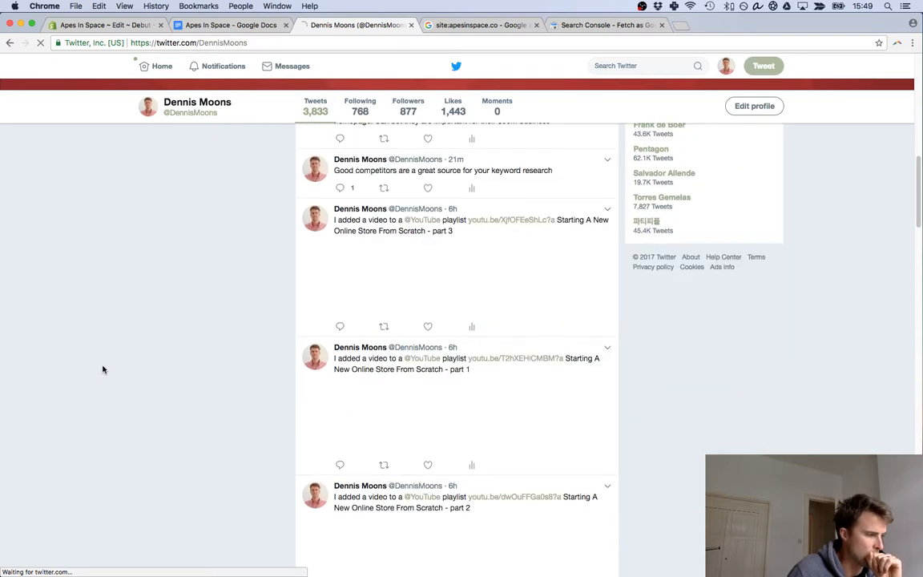
scroll(102, 369, down, 12)
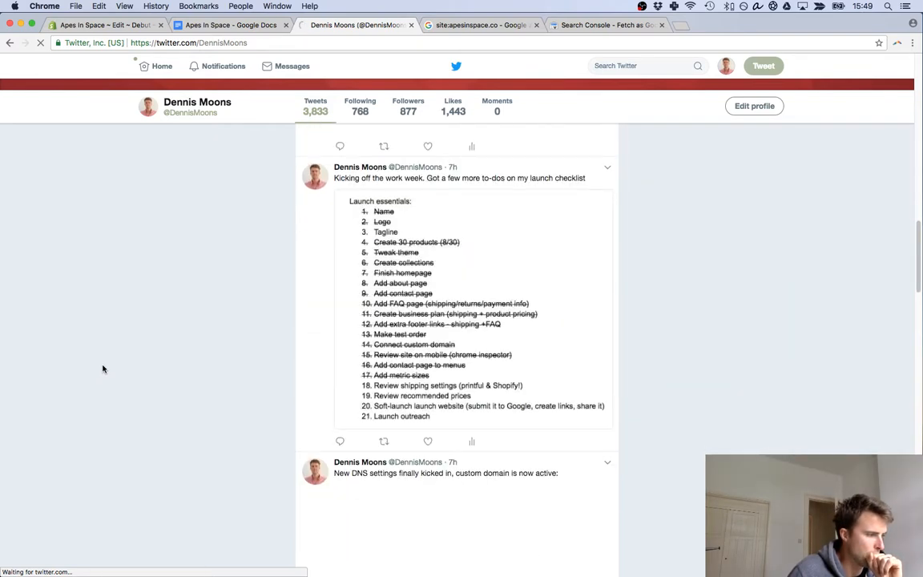
scroll(103, 368, down, 8)
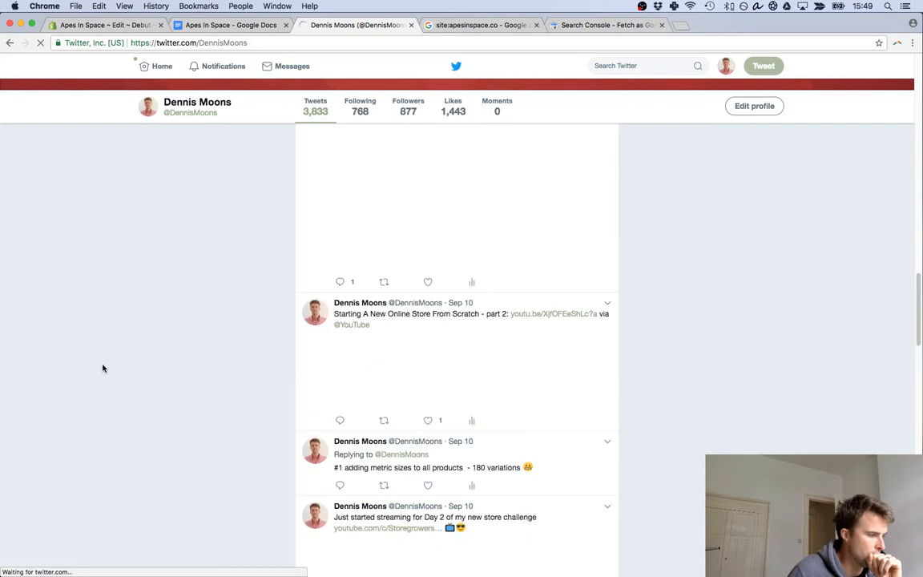
scroll(103, 369, down, 2)
scroll(103, 368, up, 10)
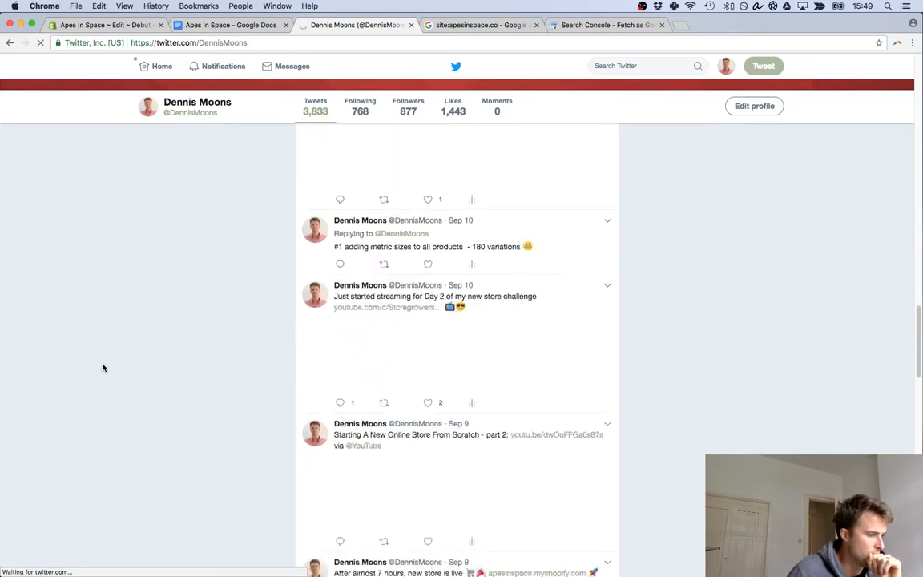
scroll(102, 368, up, 5)
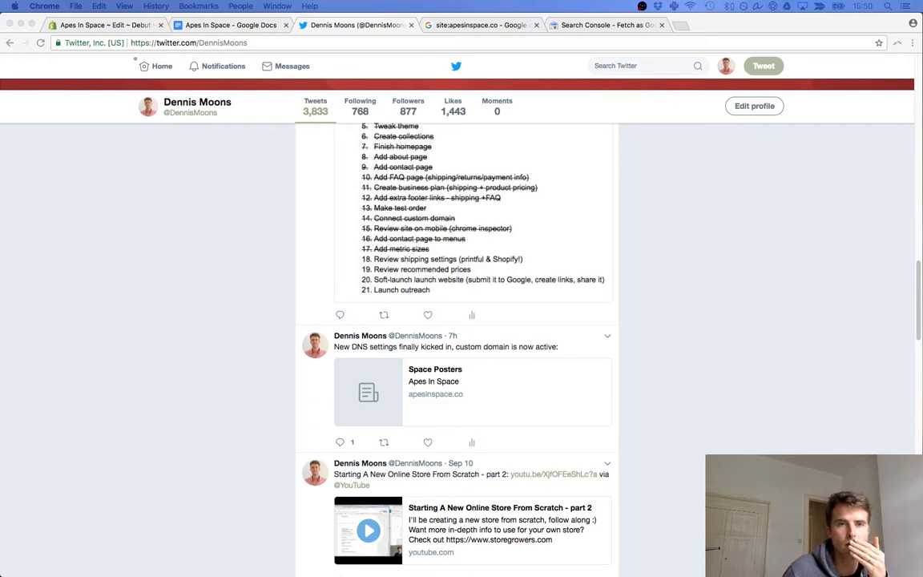
- Start a post on the Store Growers Facebook page containing "apesinspace.co", copied from the Google site: query
drag(583, 54, 458, 46)
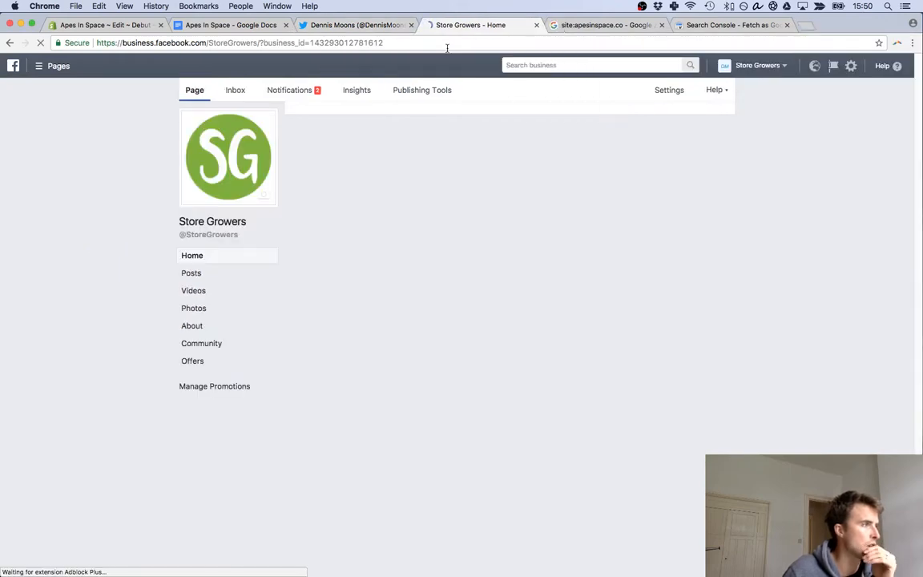
click(85, 24)
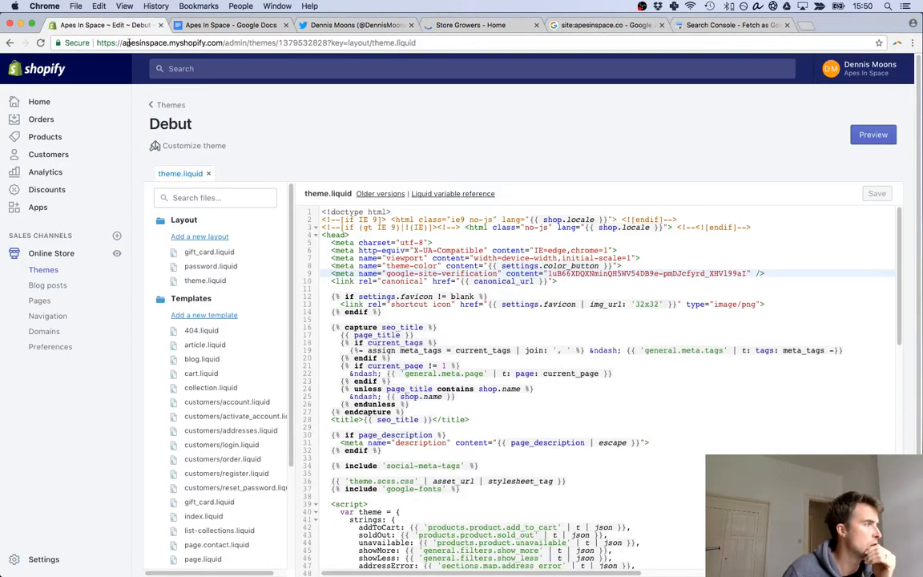
click(612, 23)
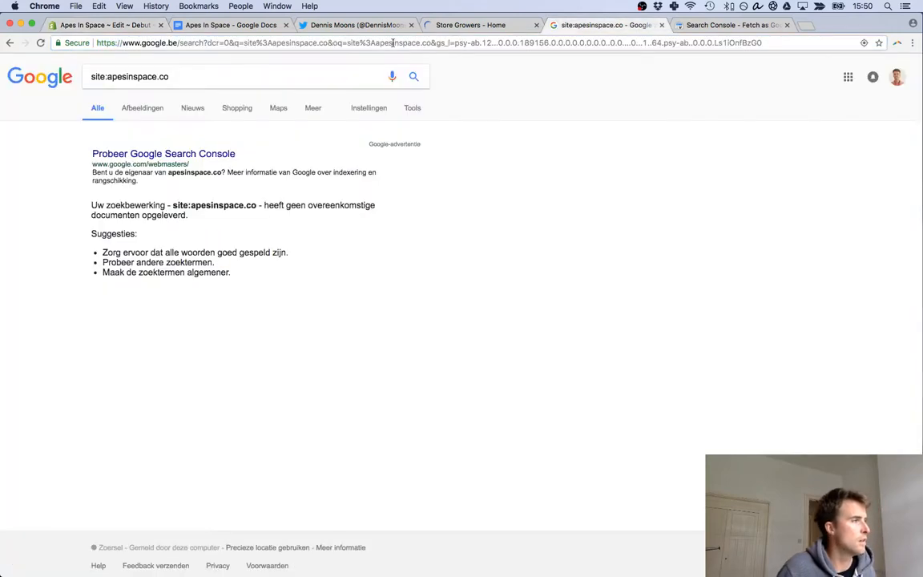
double_click(121, 81)
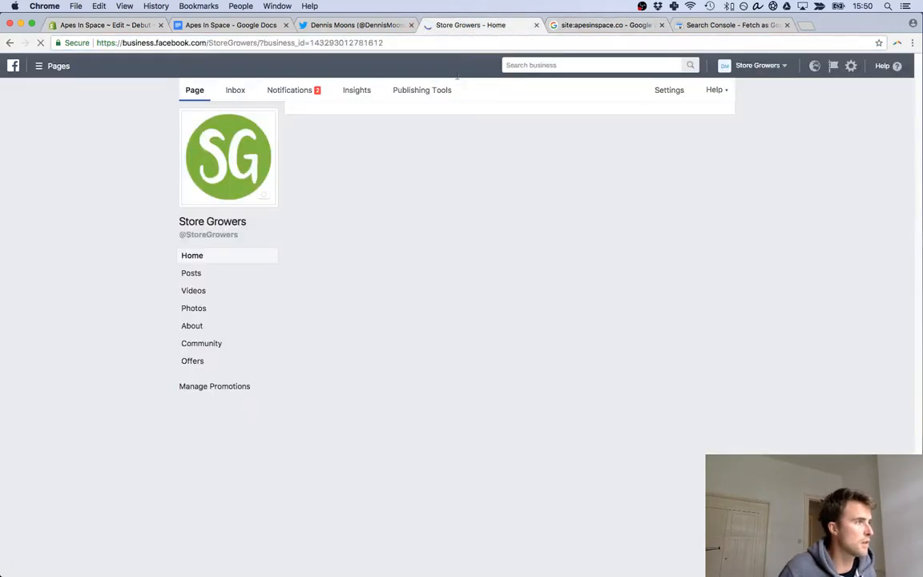
click(468, 24)
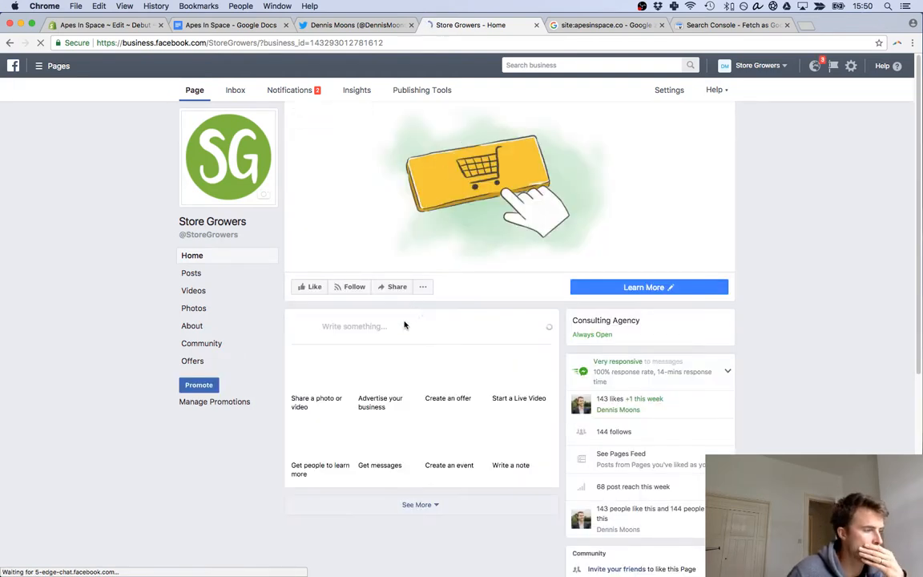
click(368, 326)
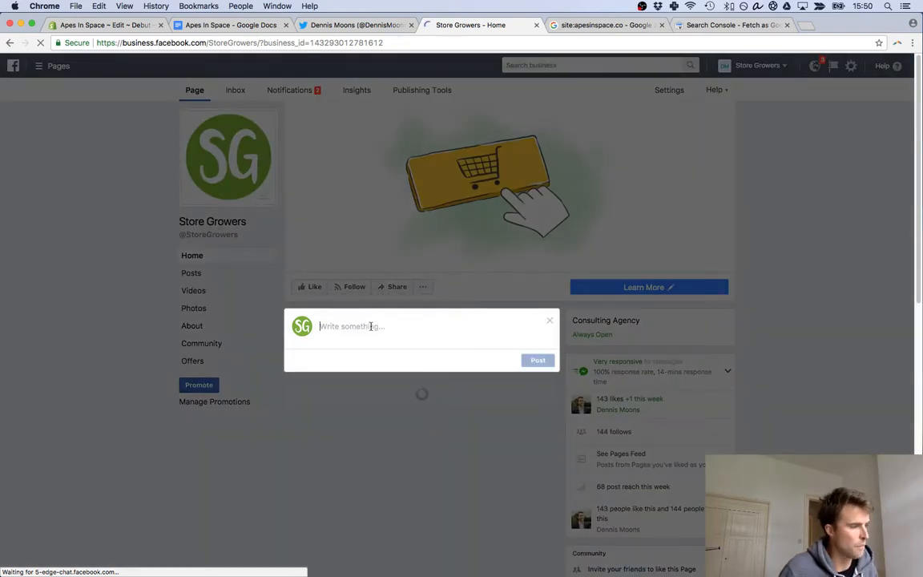
text(apesinspace.co)
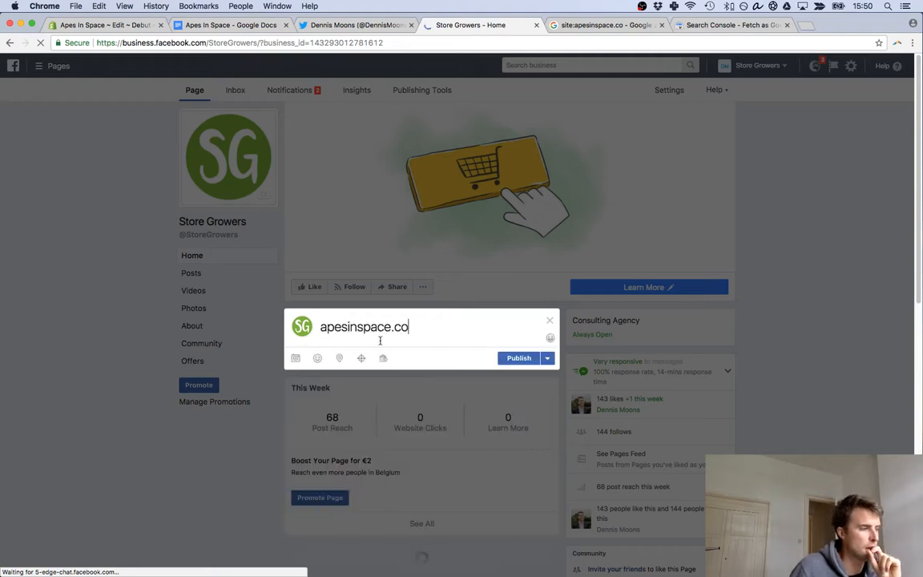
click(350, 330)
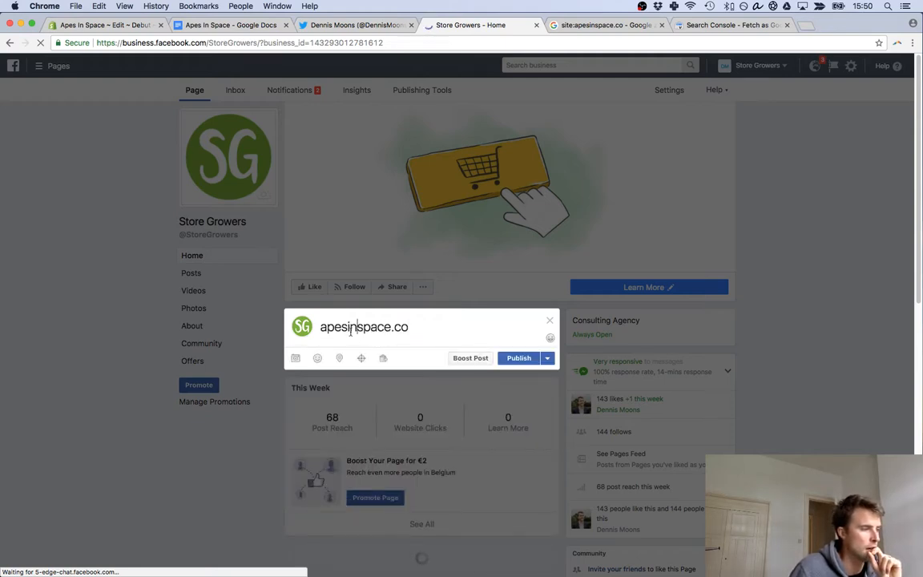
click(321, 328)
text(h)
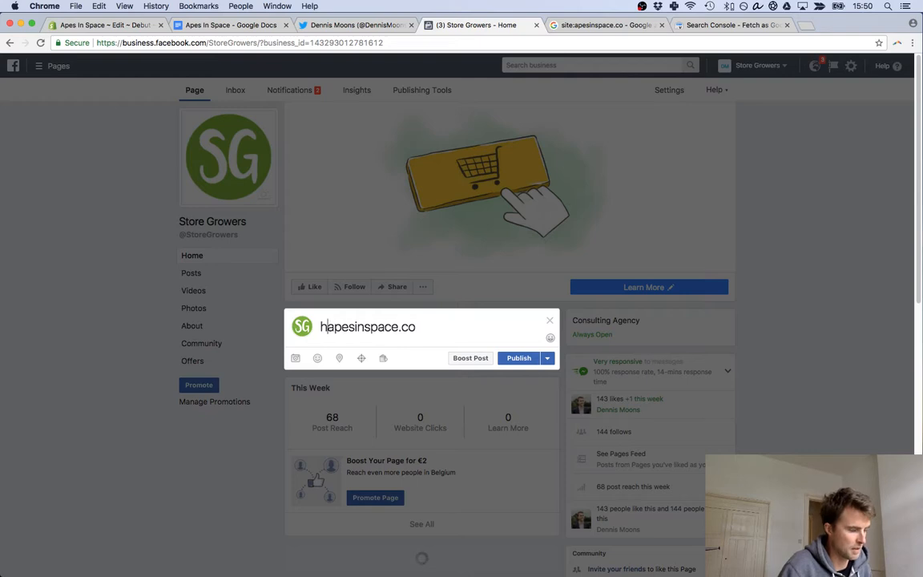
text(tt)
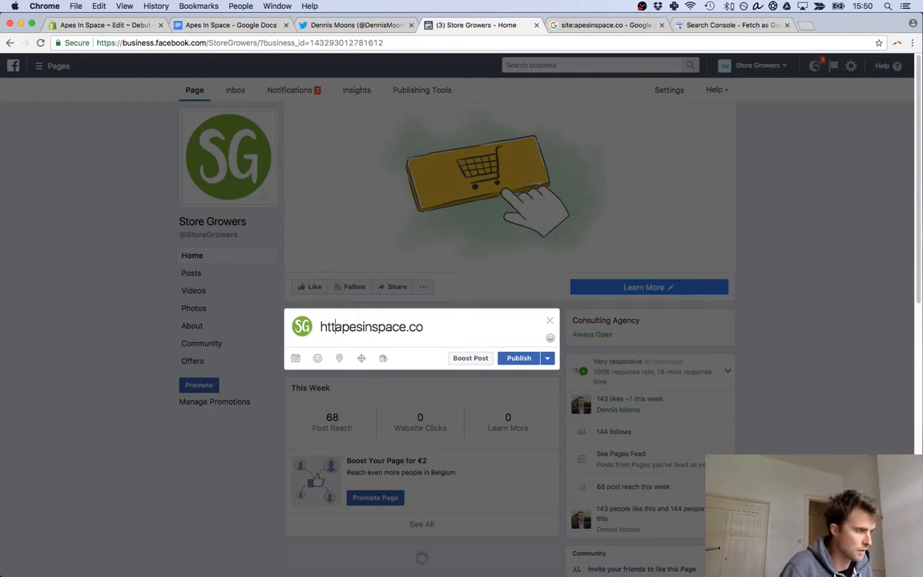
text(ps:)
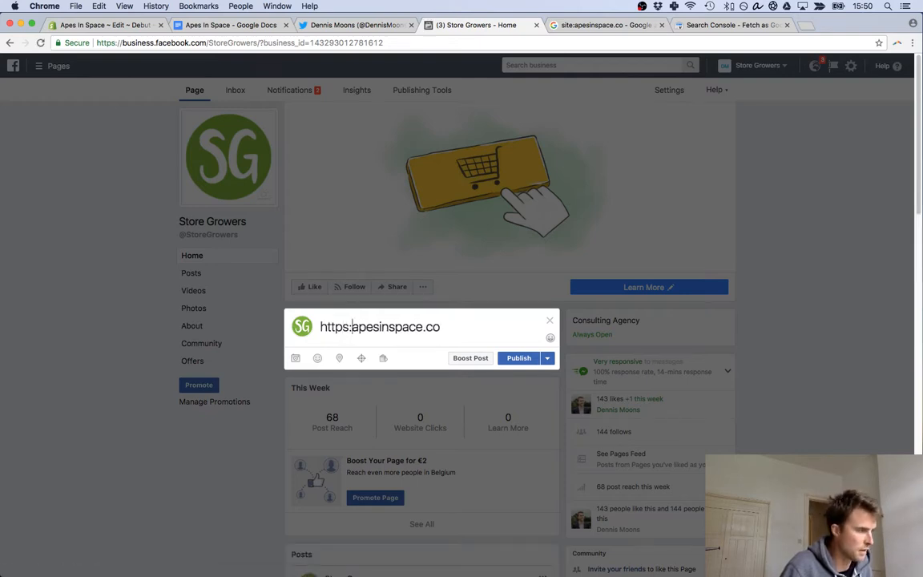
text(//)
click(483, 327)
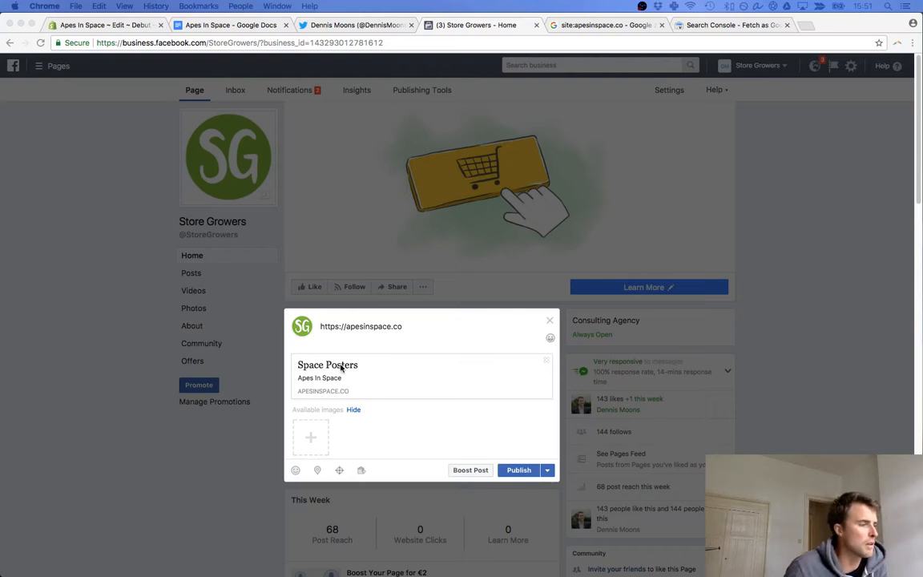
- Search the web in a new tab for "facebook open graph debugger"
click(806, 28)
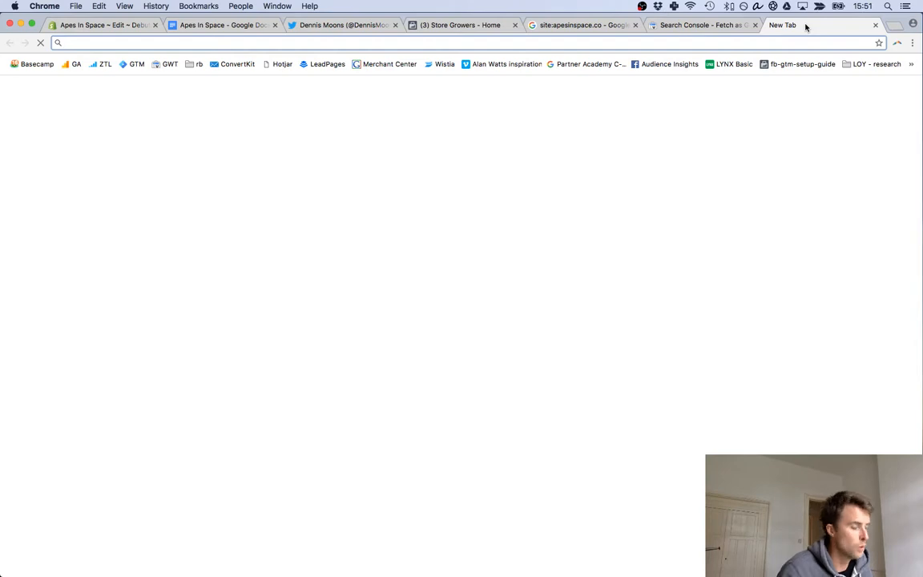
text(facebook )
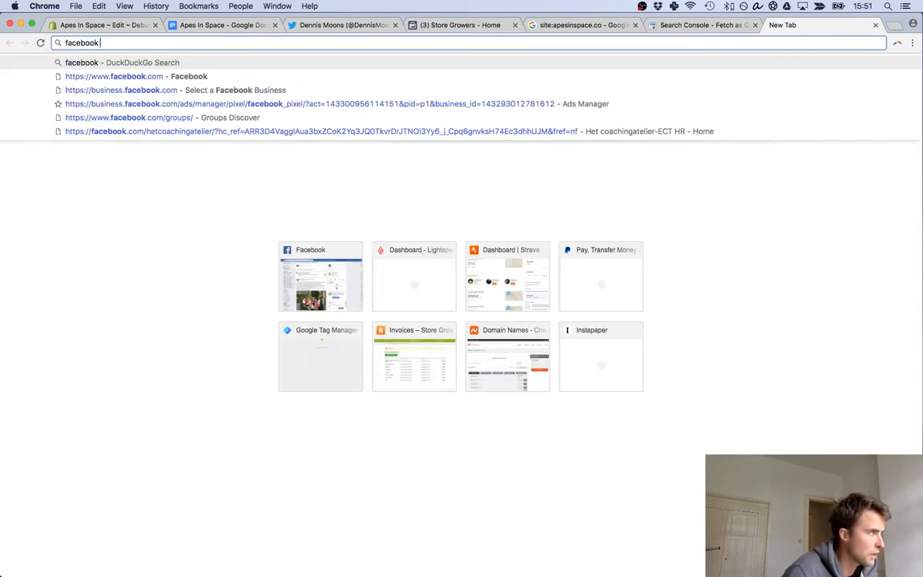
text(open graphg)
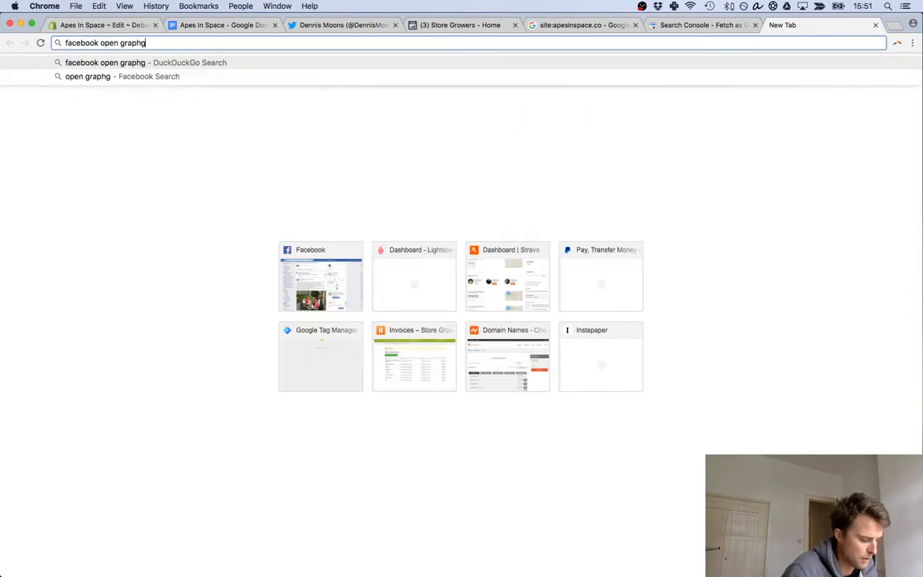
key(BackSpace)
text(deb)
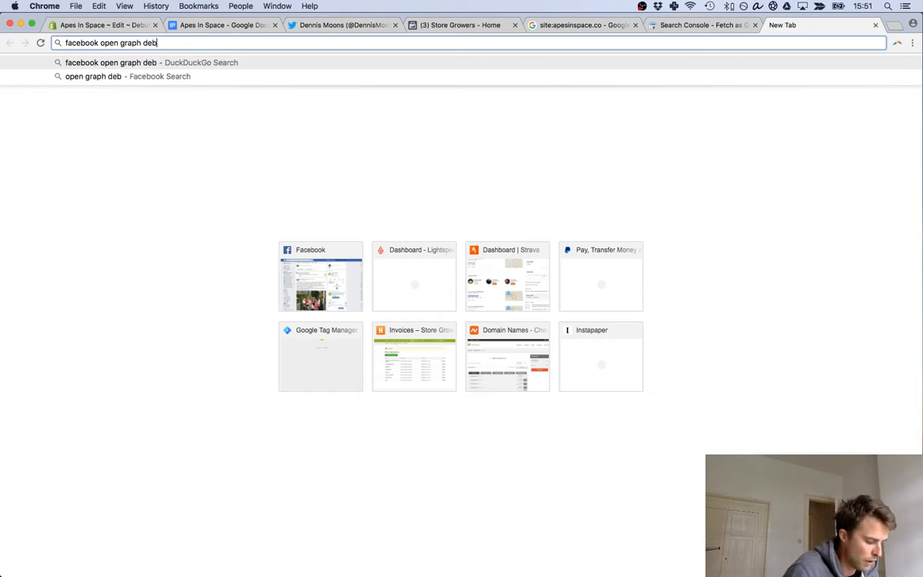
text(ugger)
key(Return)
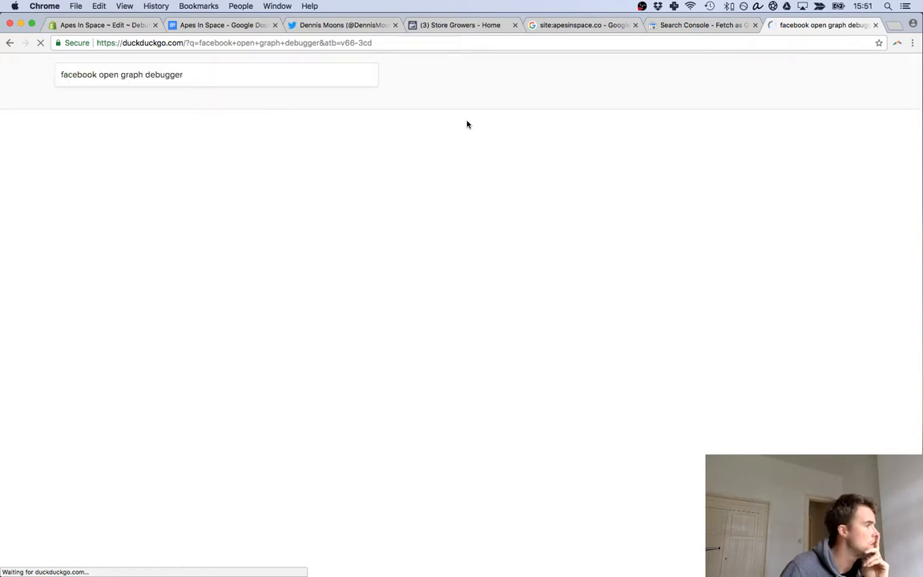
- Close the browser tab showing the Twitter profile
click(333, 26)
drag(332, 26, 575, 71)
key(super+w)
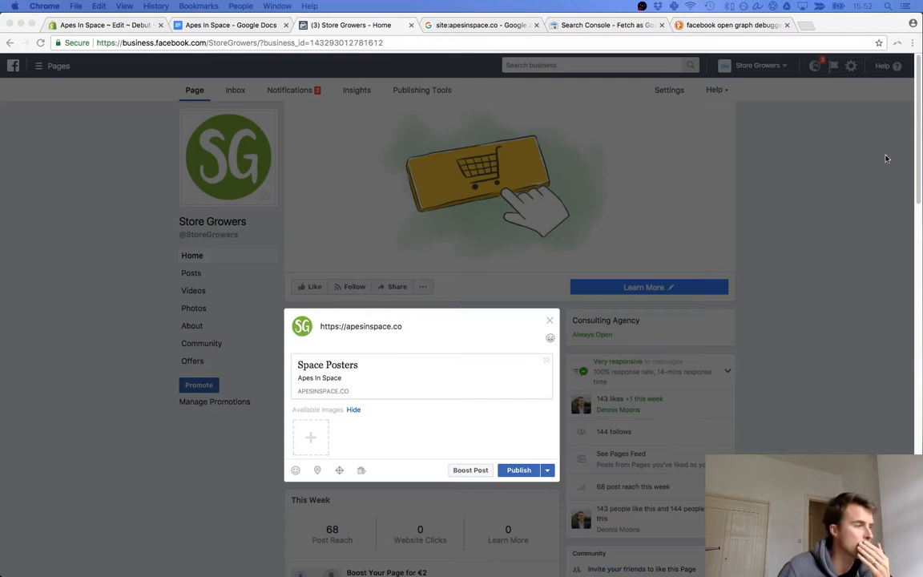
- Open Facebook's Sharing Debugger from the search results and copy its page URL
click(701, 29)
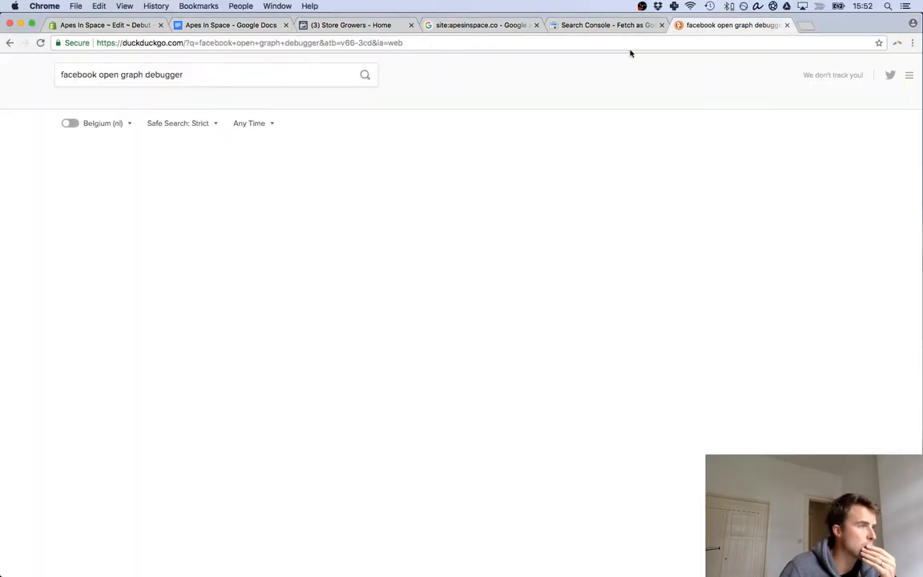
click(157, 151)
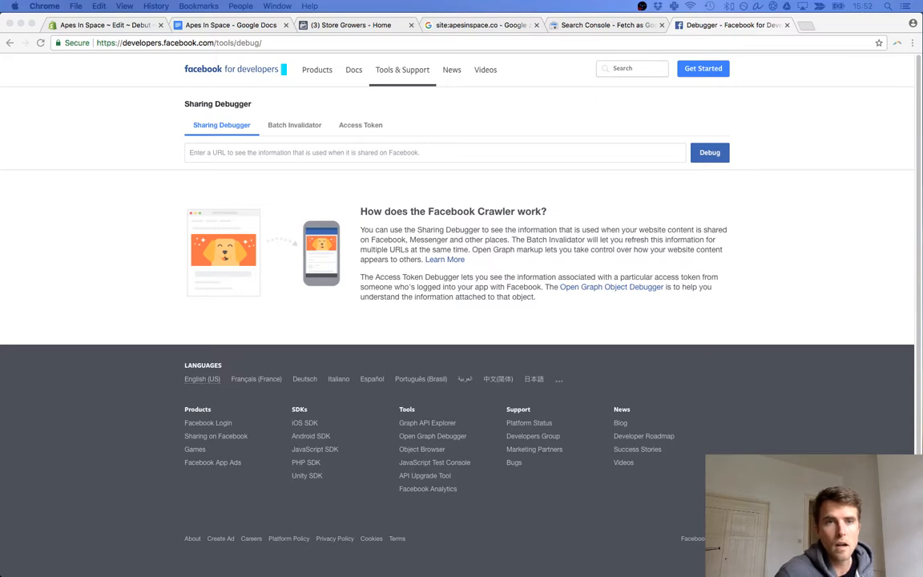
click(273, 42)
key(super+c)
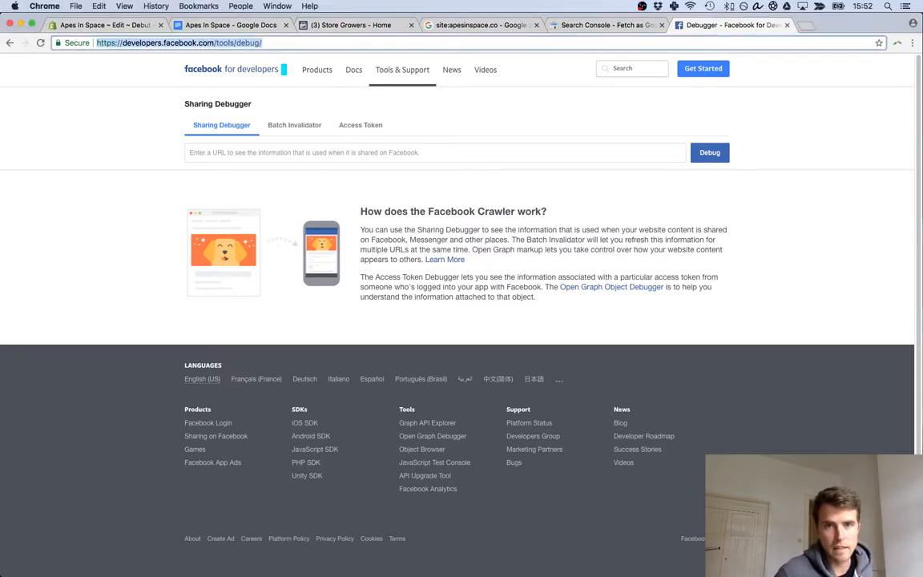
key(super+Tab)
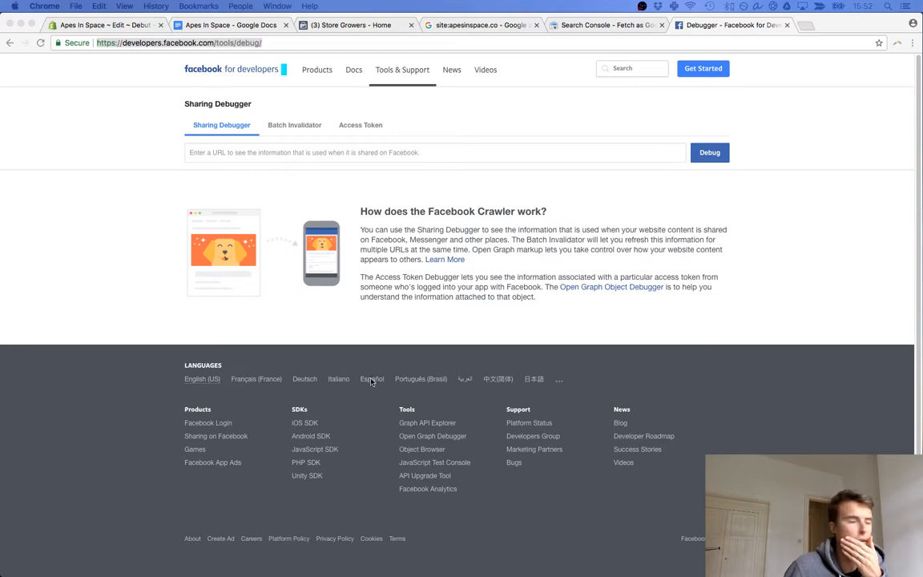
- Debug "apesinspace.co" in the Sharing Debugger and fetch new information for it, keeping the Facebook post draft open
click(459, 26)
click(705, 25)
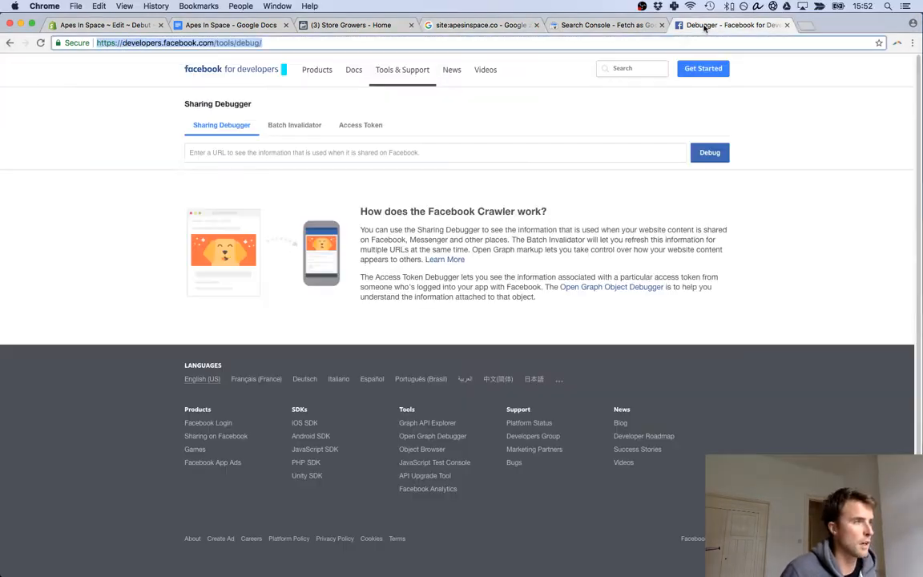
click(240, 152)
key(super+v)
key(Return)
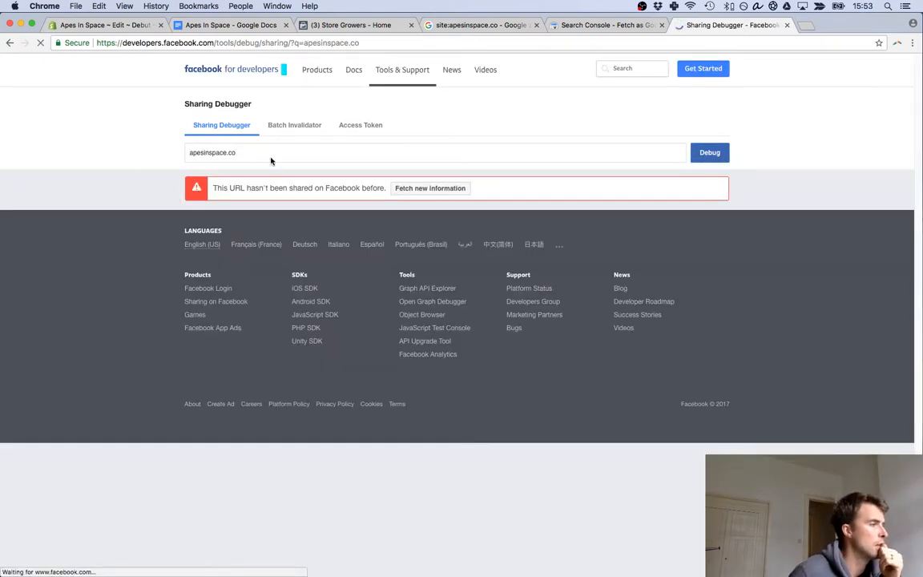
click(429, 188)
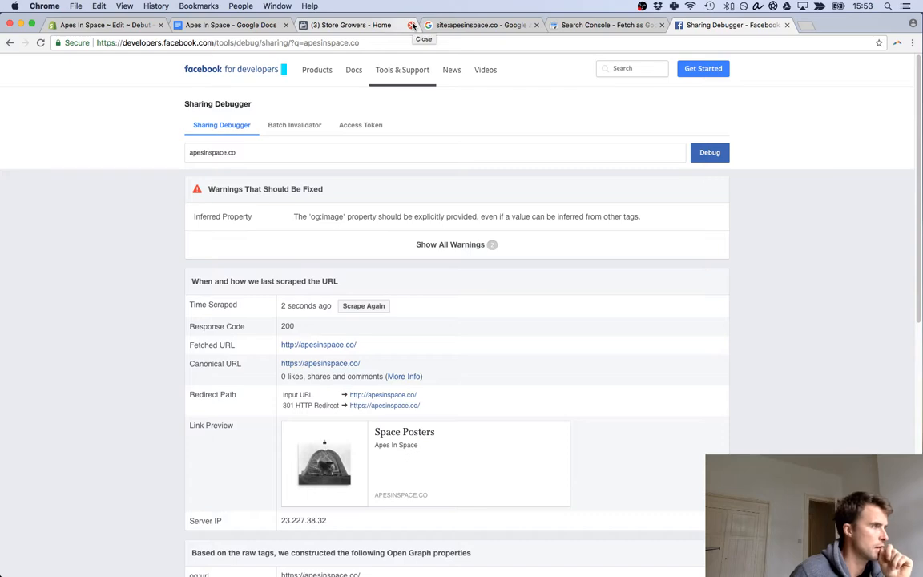
click(411, 26)
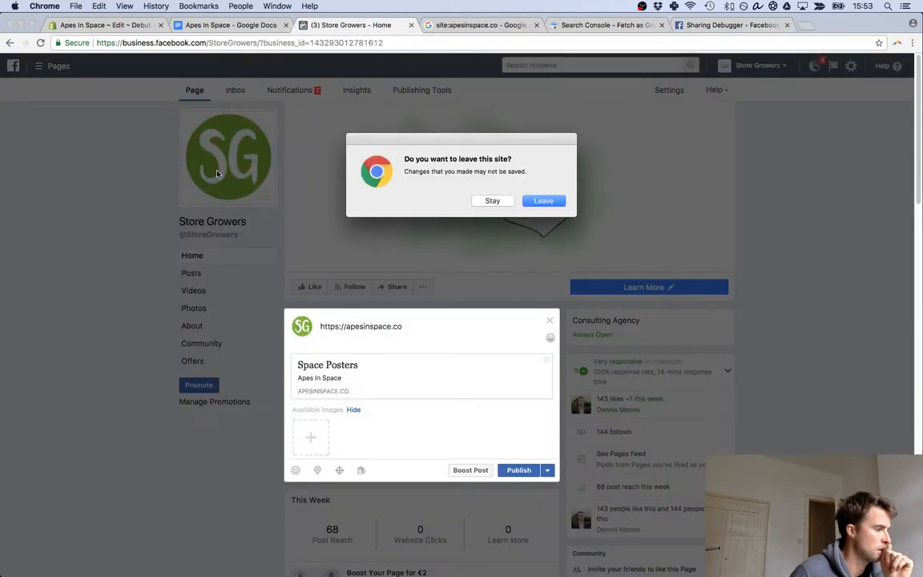
click(497, 201)
- Review the Sharing Debugger results for apesinspace.co, including the warnings, the link preview and the Open Graph properties
click(725, 25)
scroll(48, 260, down, 5)
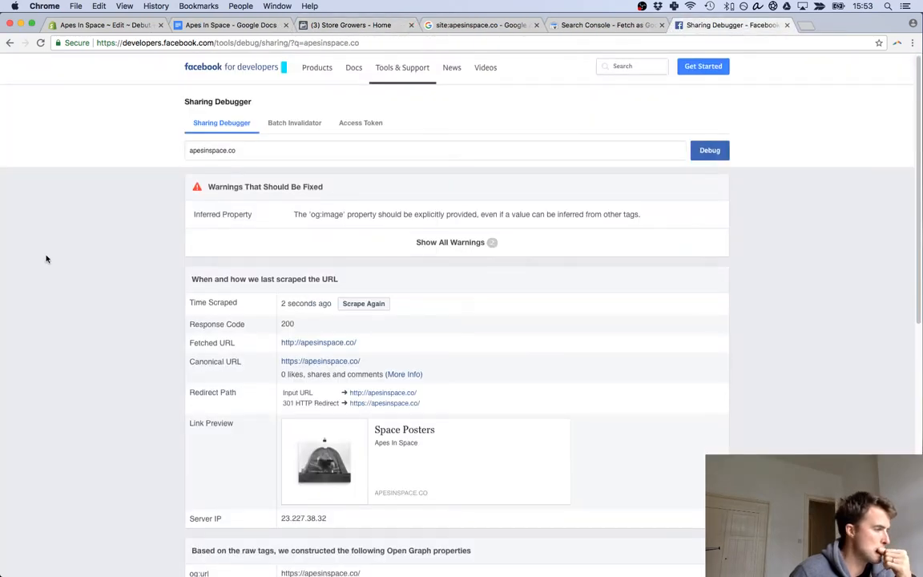
scroll(51, 266, down, 2)
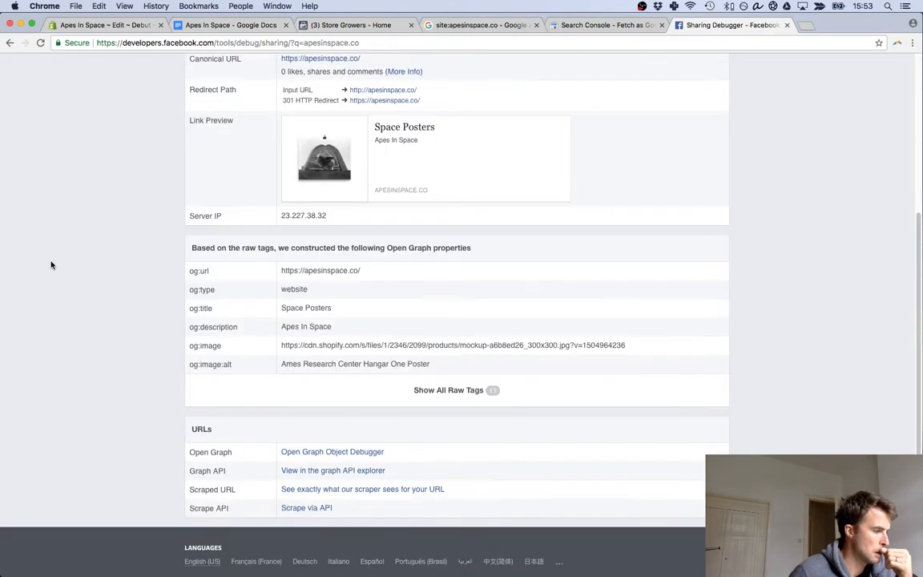
scroll(51, 264, up, 7)
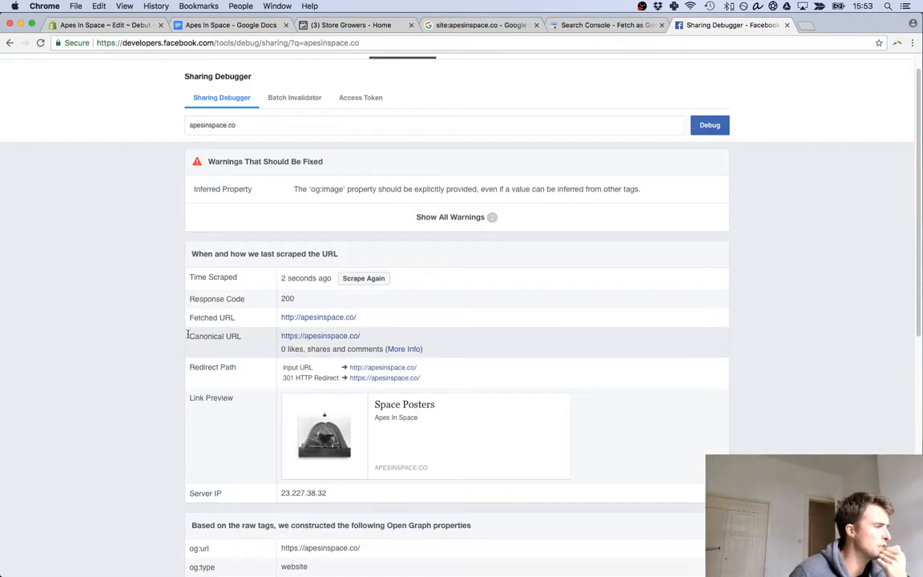
scroll(185, 339, down, 6)
scroll(185, 336, down, 1)
scroll(185, 342, up, 7)
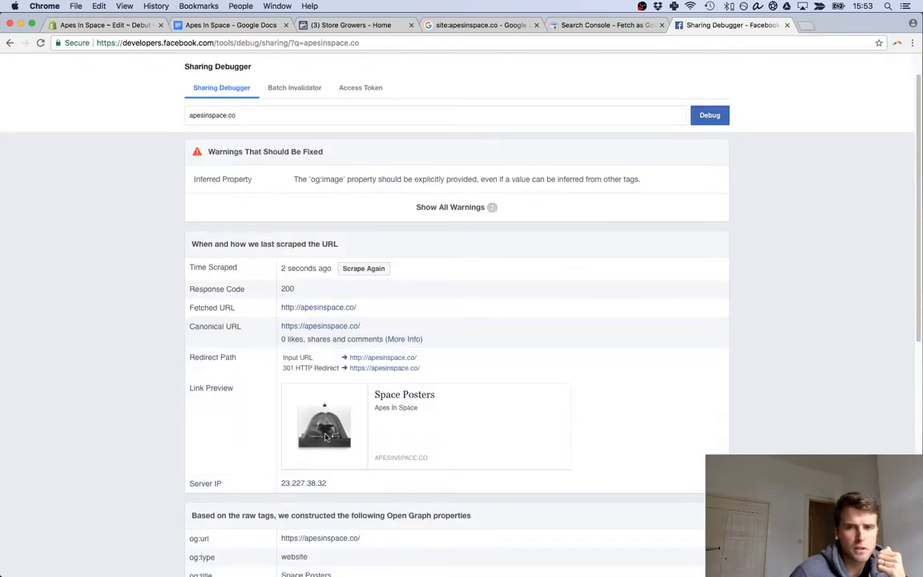
scroll(233, 405, down, 1)
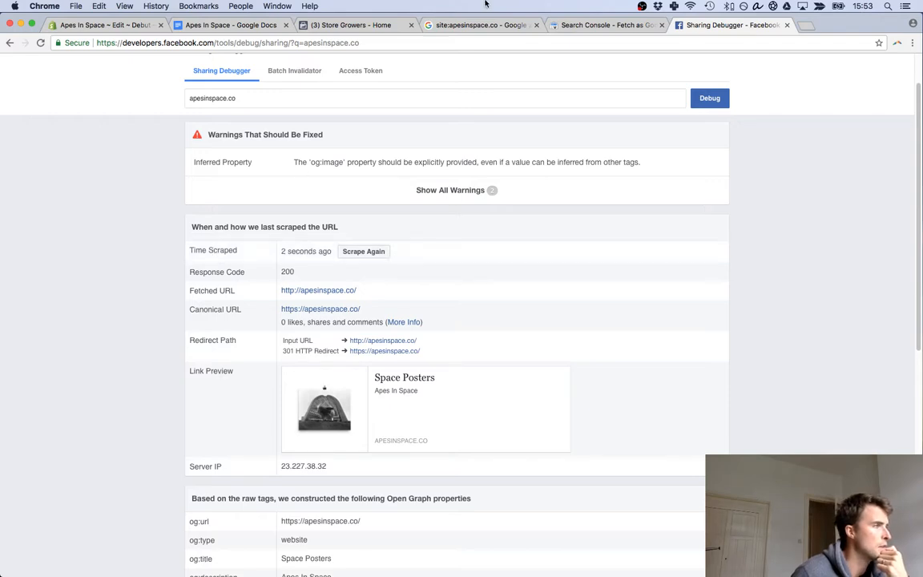
- Open the Shopify online store preferences and check the Google results and the Facebook post draft for comparison
click(112, 25)
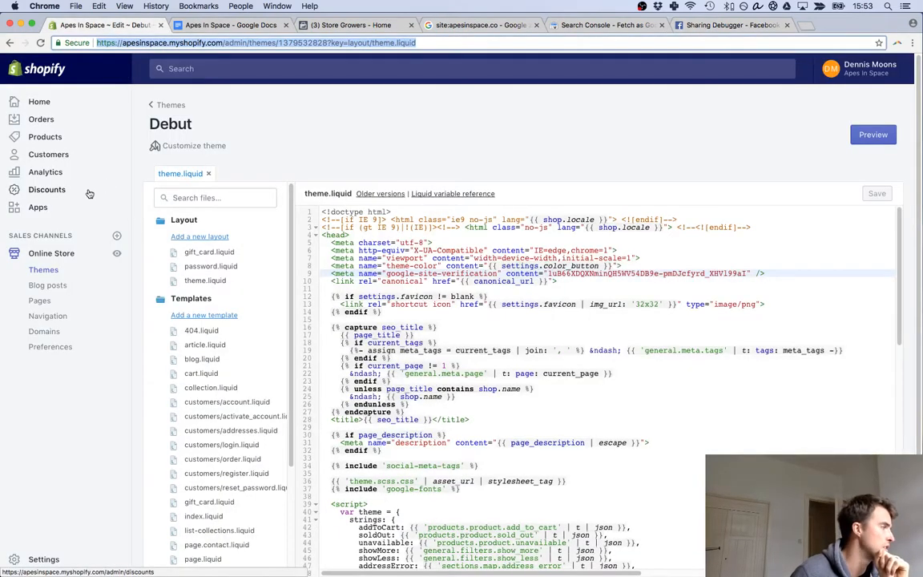
click(62, 347)
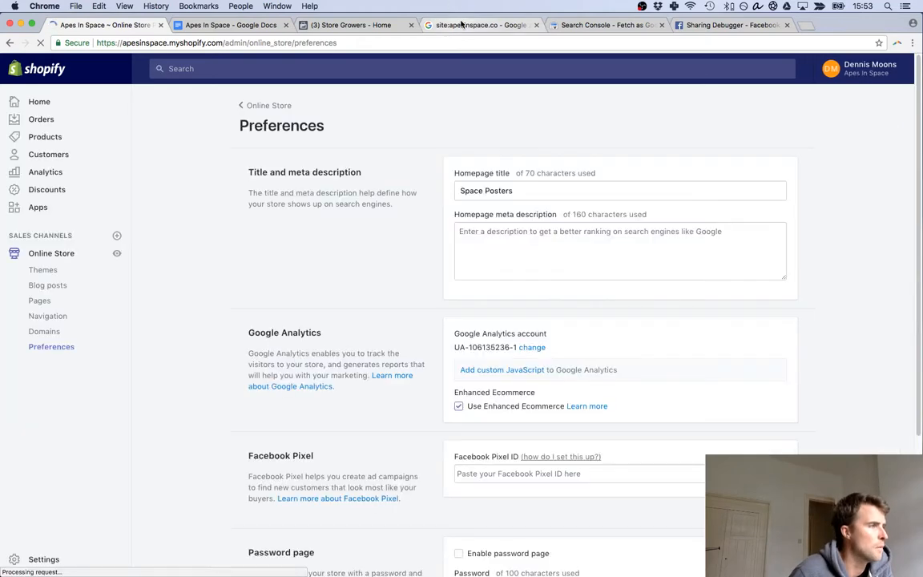
click(461, 24)
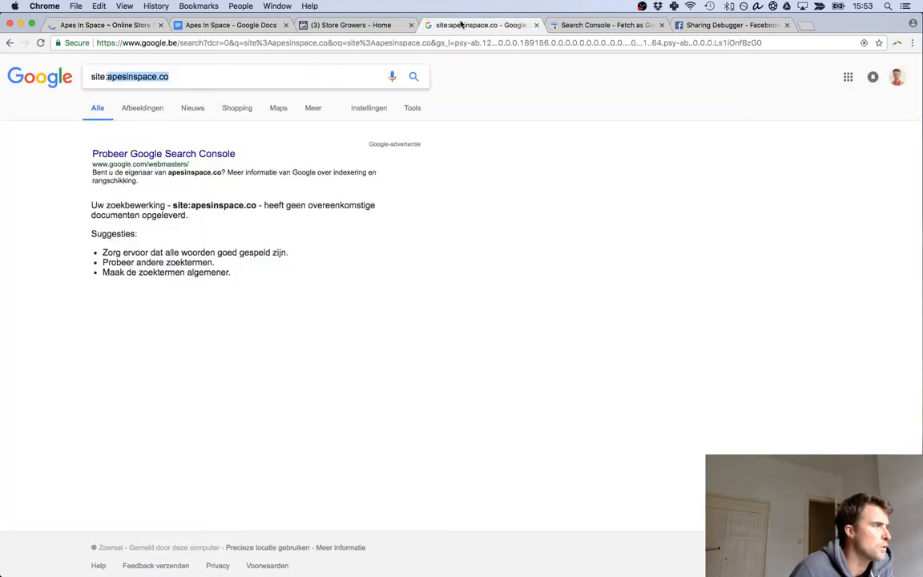
click(333, 26)
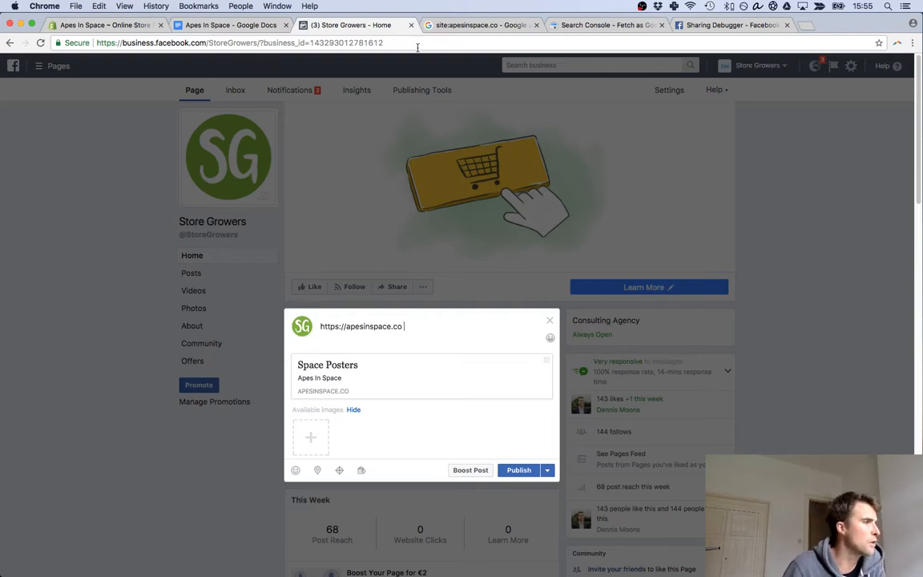
click(108, 24)
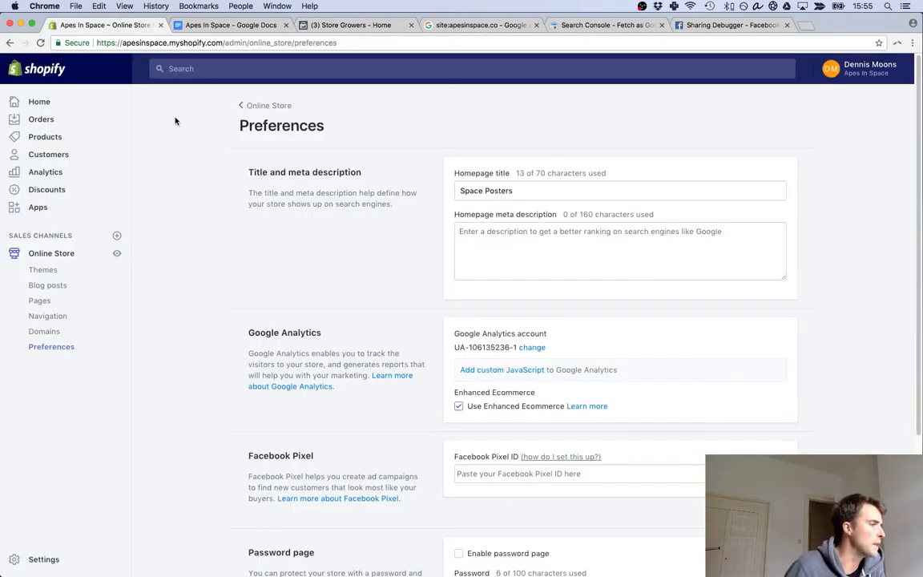
- Set the homepage title to "Cool Space Posters from NASA images"
click(502, 239)
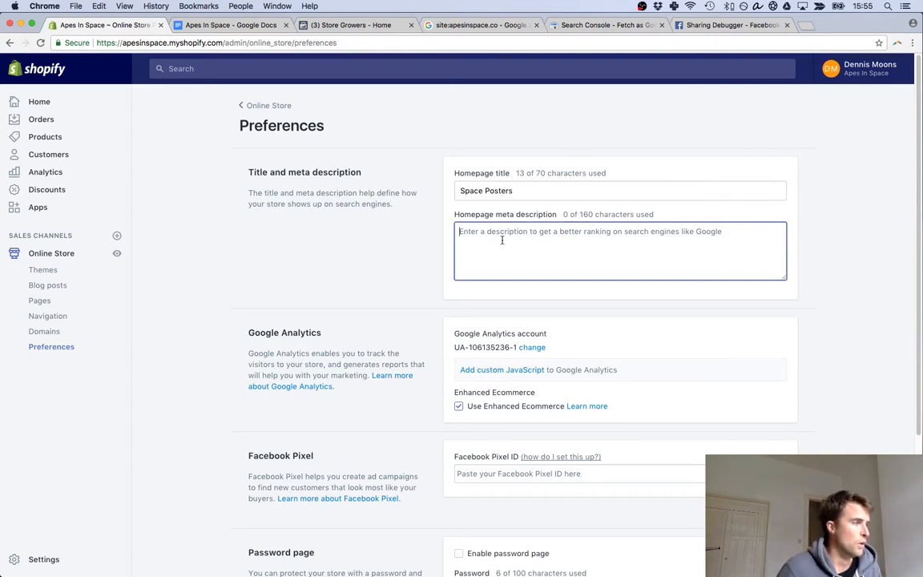
click(526, 190)
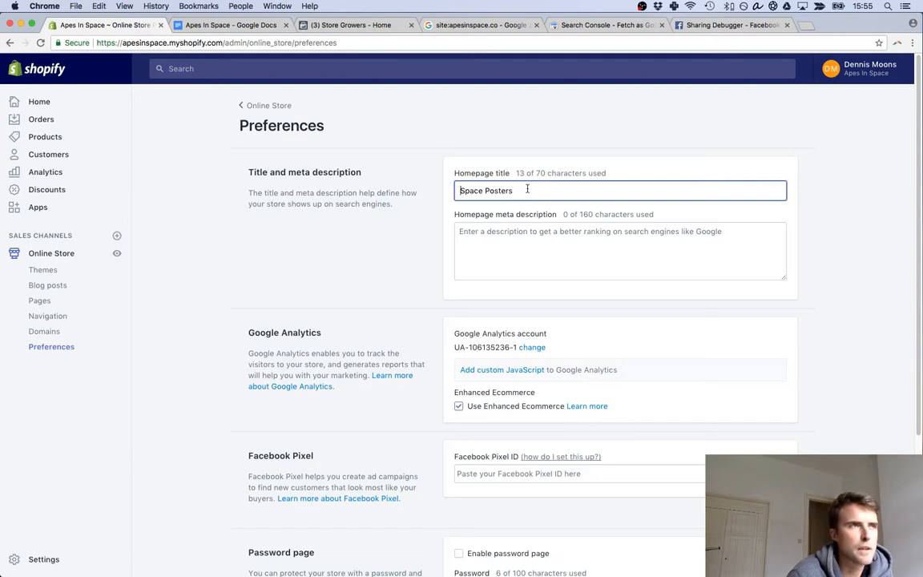
text(Cool)
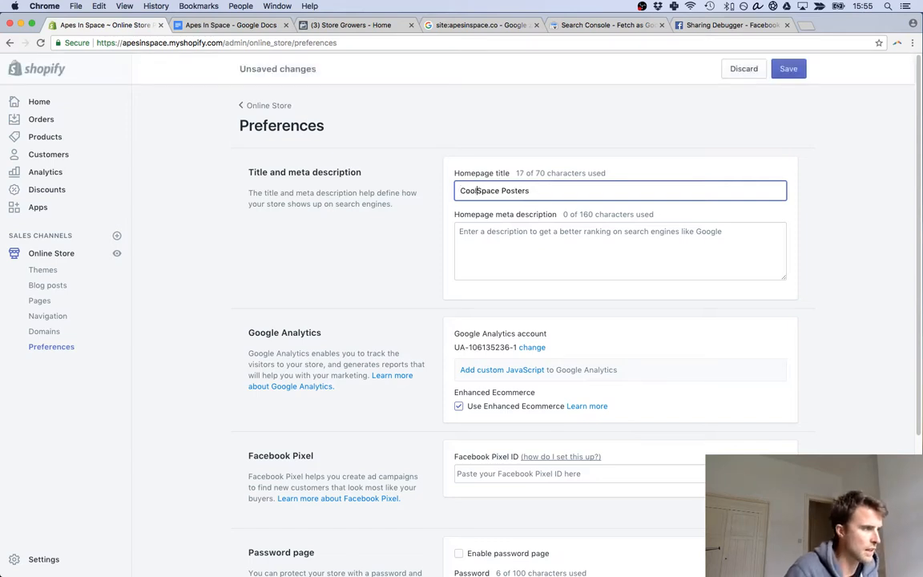
click(583, 192)
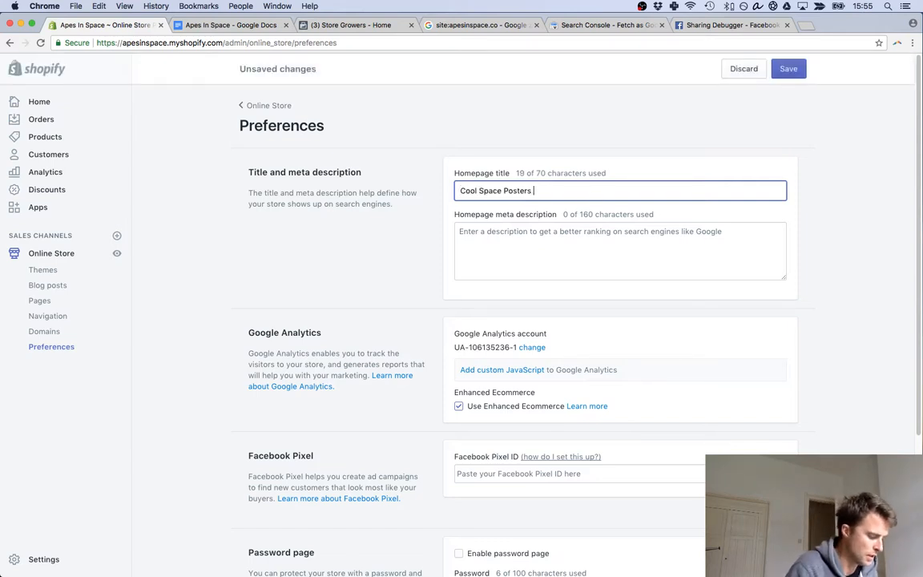
text(from)
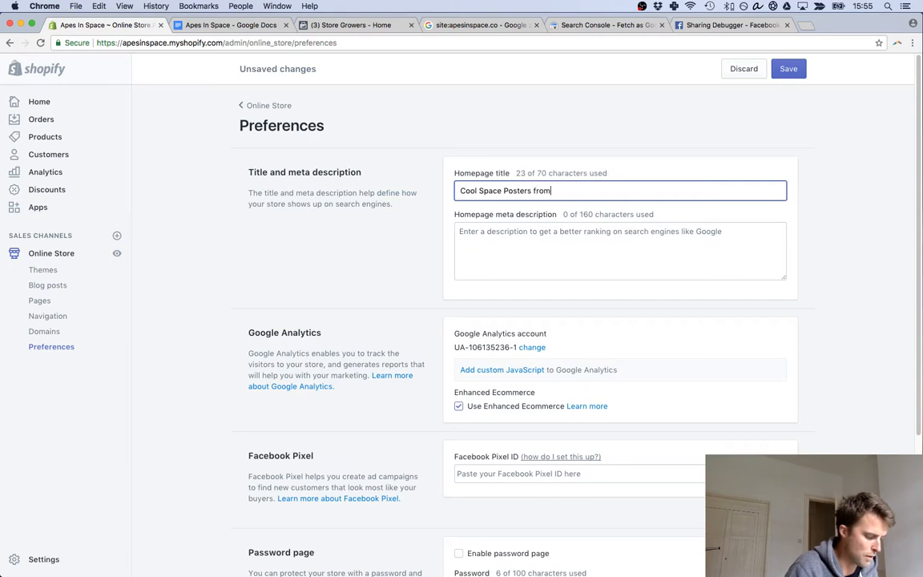
text( NASA images)
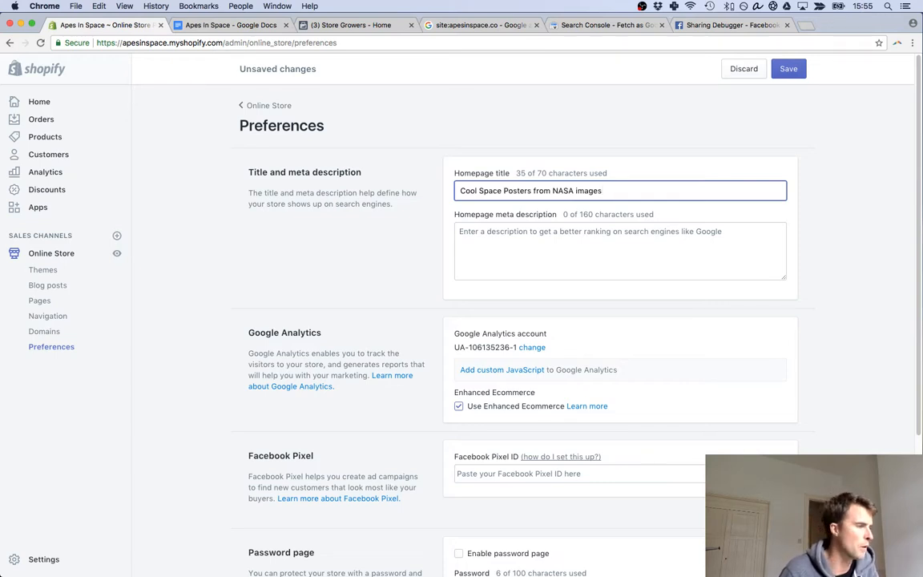
- Open the Apes In Space storefront in a new browser tab and copy the banner's headline and tagline
click(548, 255)
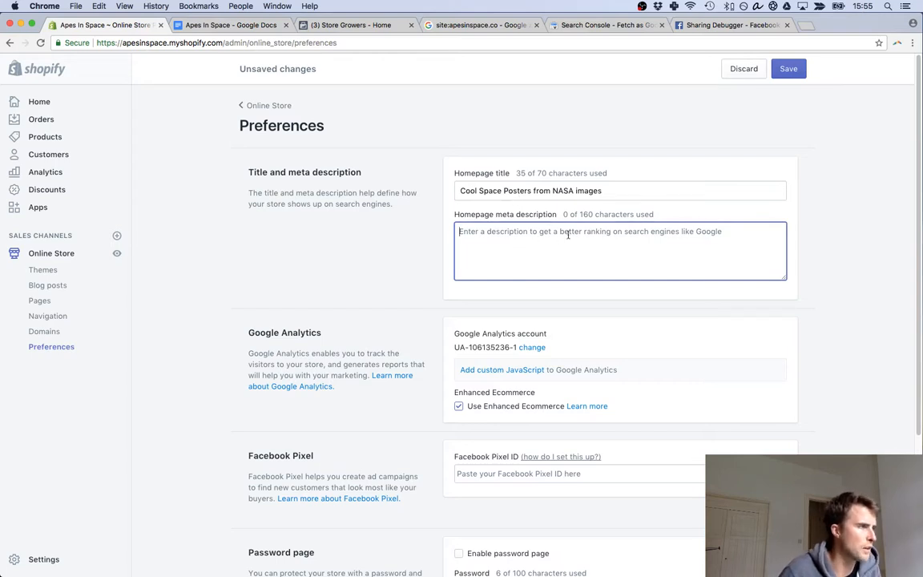
click(804, 26)
text(apesinspace.myshopify.com)
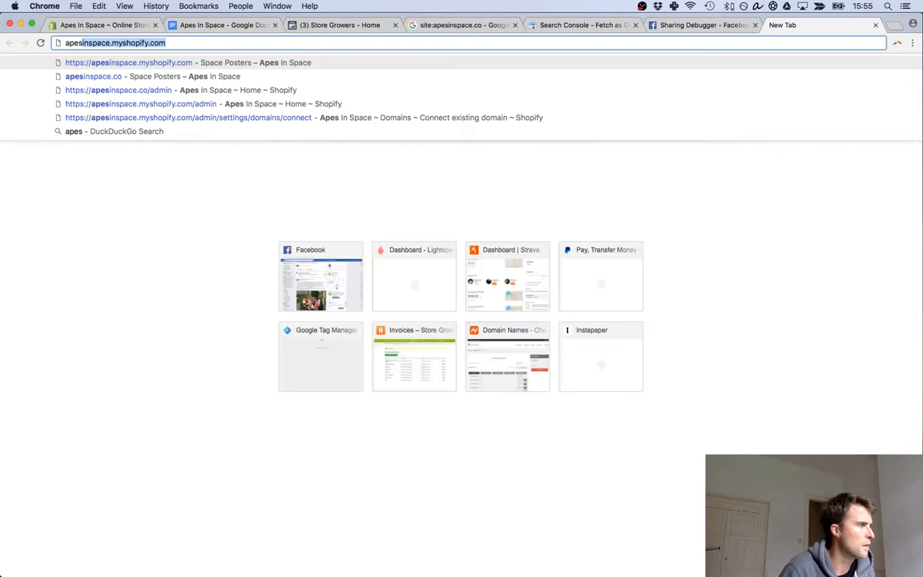
key(Return)
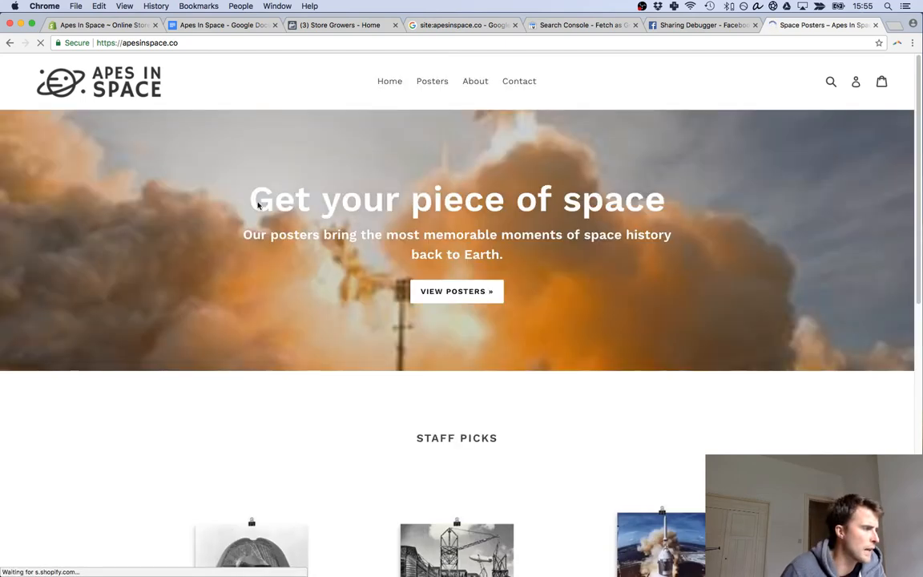
drag(261, 200, 504, 257)
key(super+c)
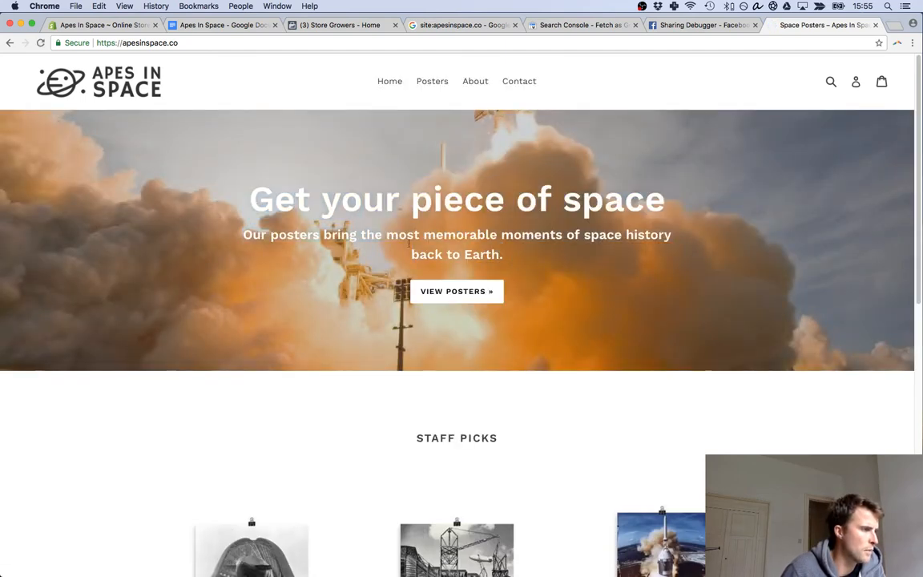
- Paste the copied text as the homepage meta description, join it into one line and add a period after "Get your piece of space"
click(101, 25)
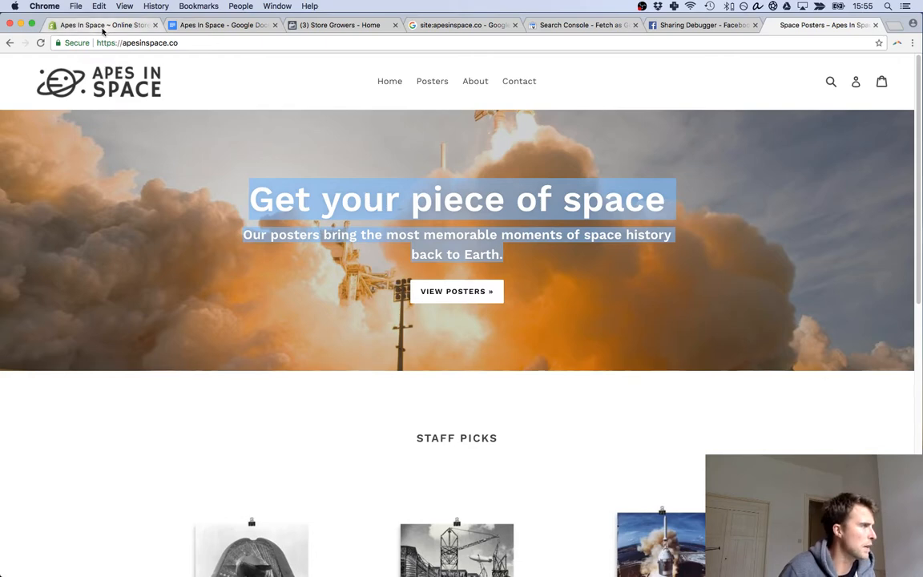
key(super+v)
click(461, 244)
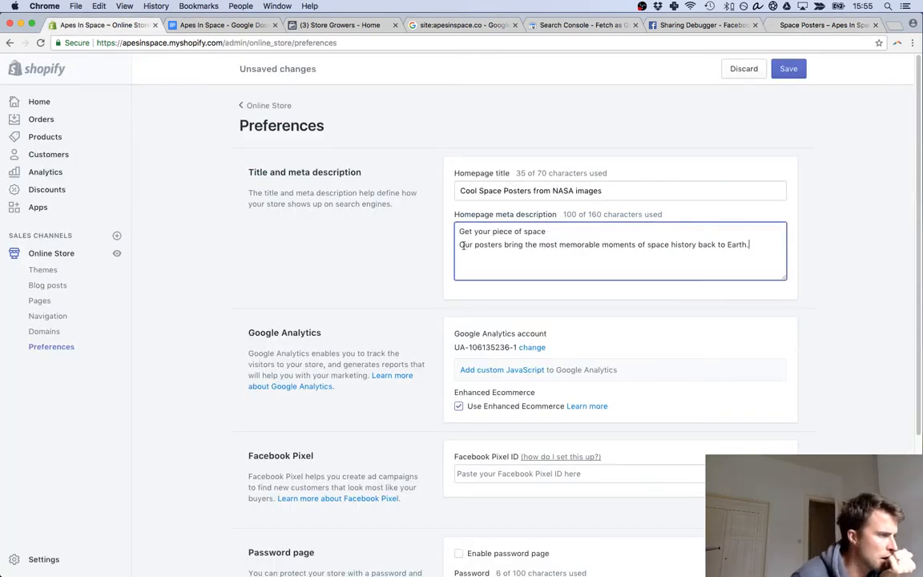
key(BackSpace)
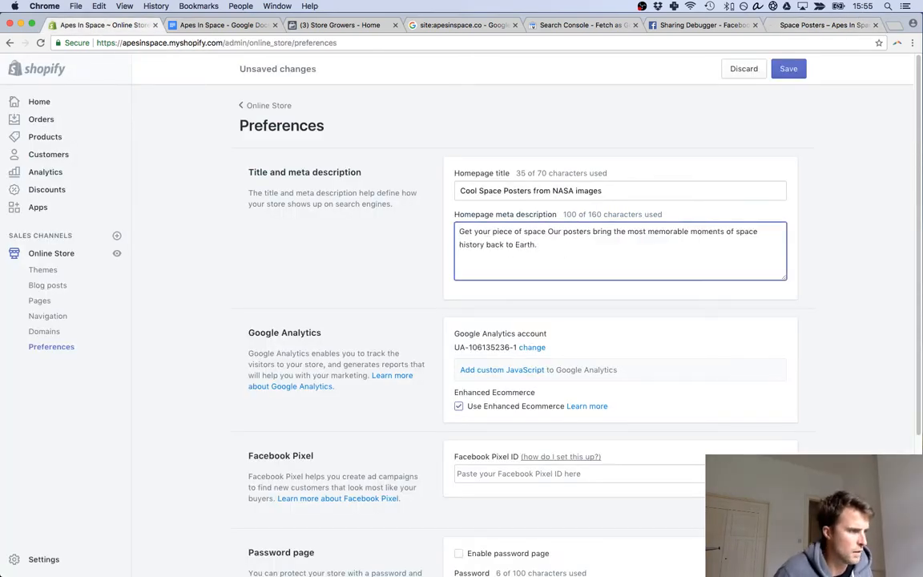
click(542, 232)
text(.)
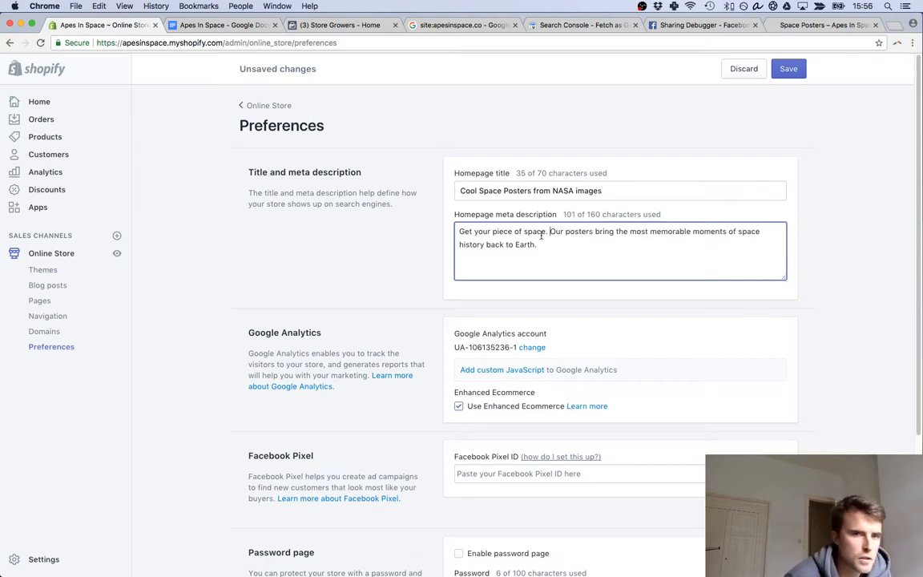
- Shorten the opening of the homepage meta description to "Get a poster", separating off the plural "s"
double_click(479, 232)
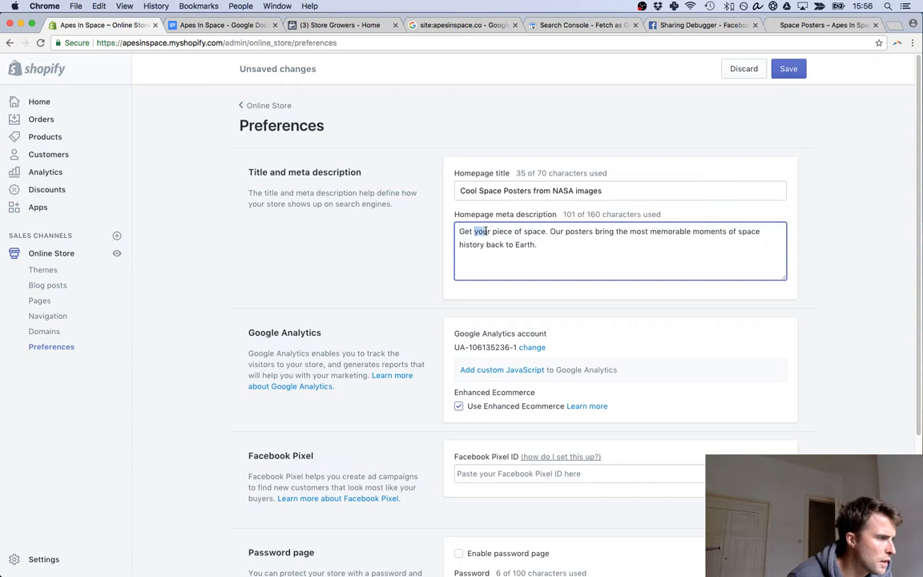
drag(485, 231, 562, 231)
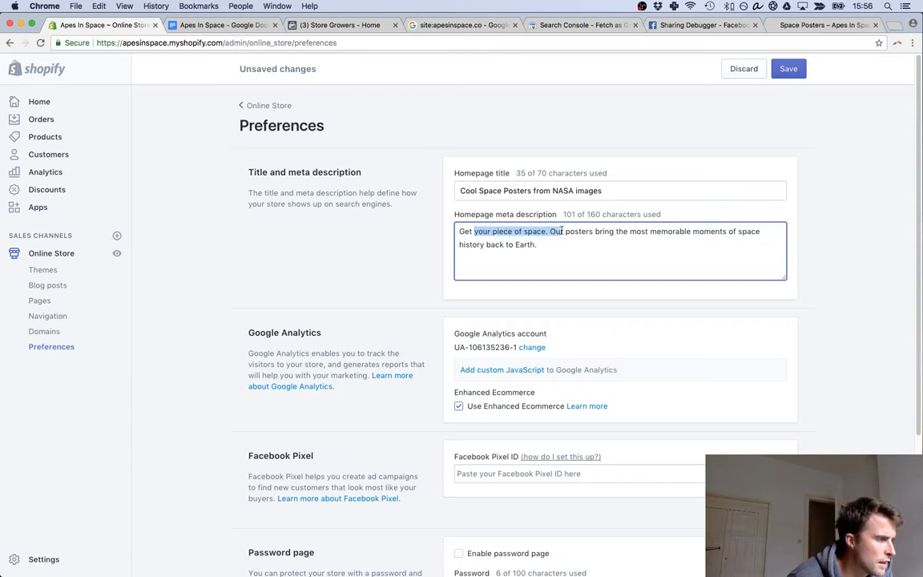
key(BackSpace)
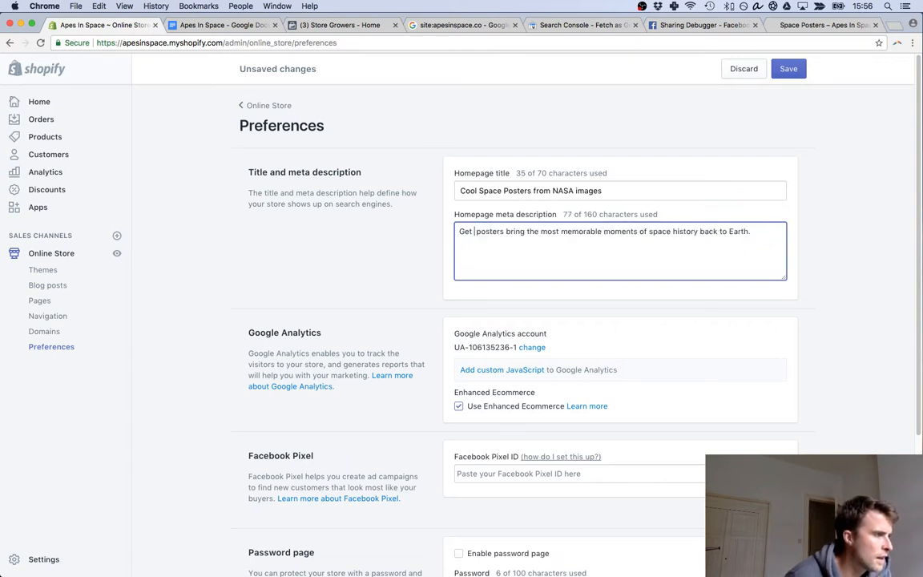
text(a)
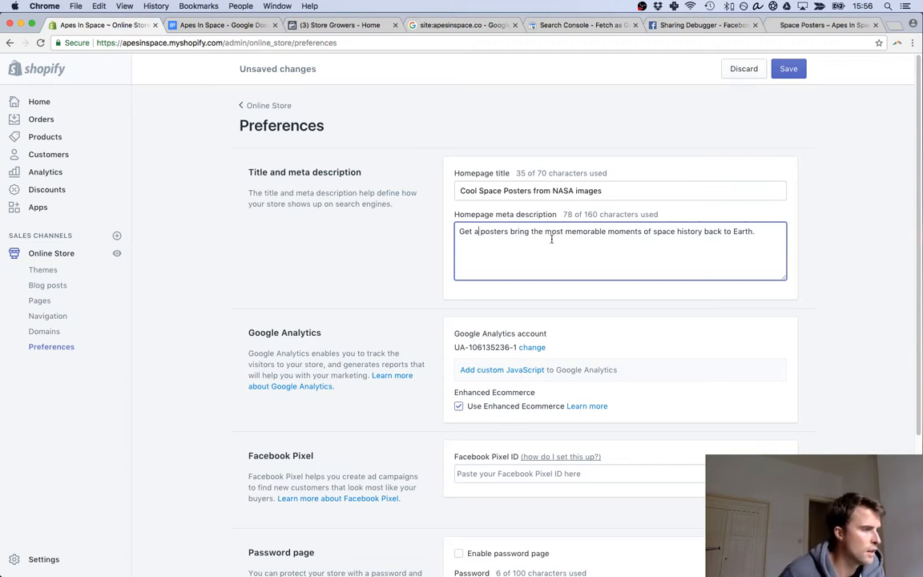
click(506, 230)
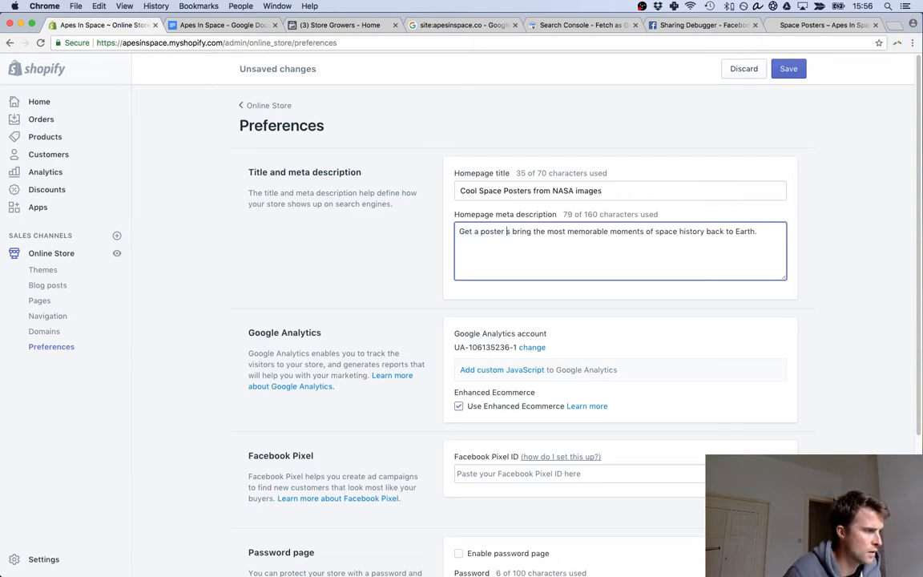
text(of)
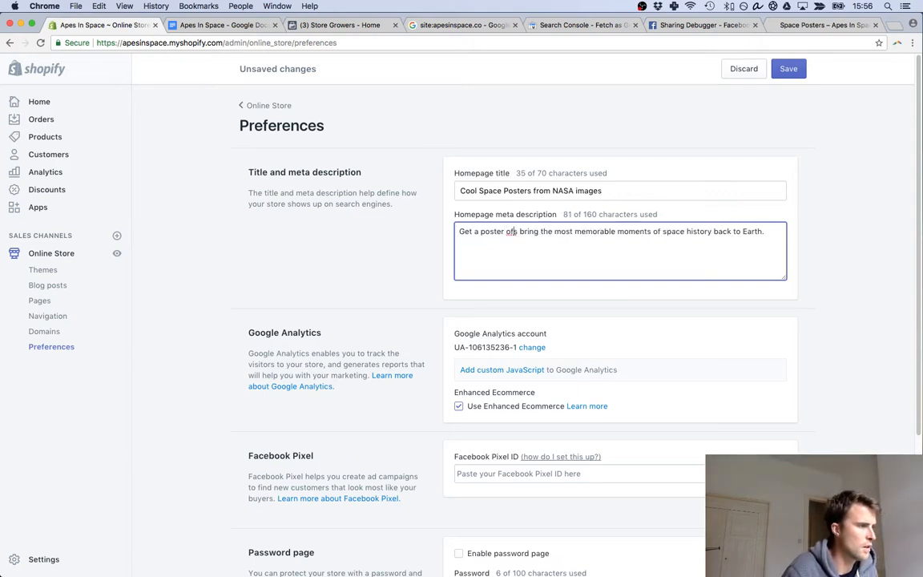
key(BackSpace)
key(BackSpace)
- Reword the start of the meta description to "Bring a poster of the most memorable moments", removing the second "bring"
double_click(464, 230)
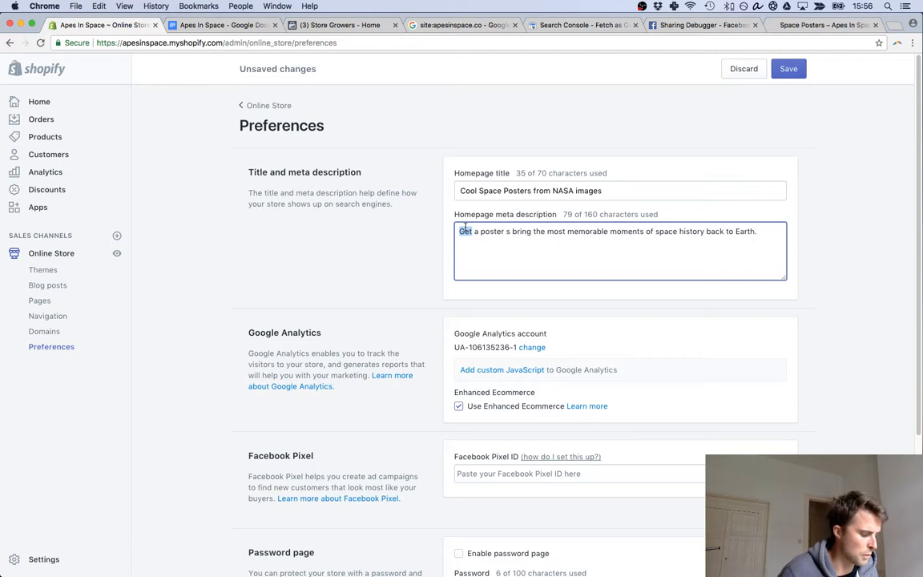
text(Bring)
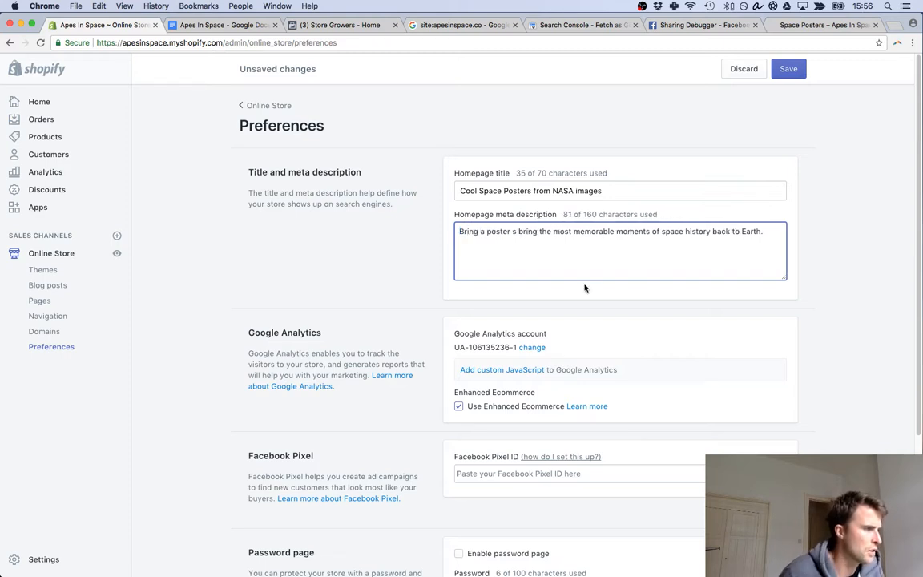
double_click(526, 232)
key(BackSpace)
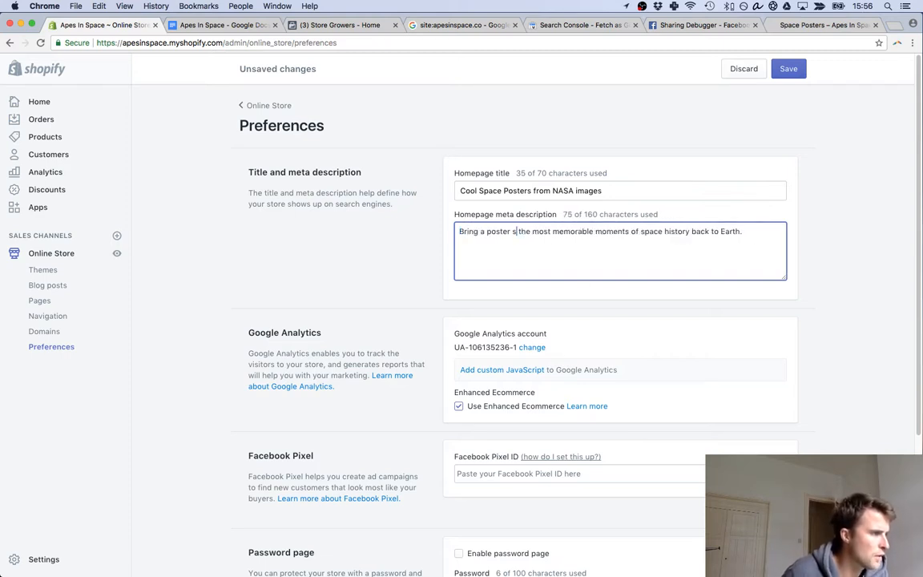
key(BackSpace)
text(of)
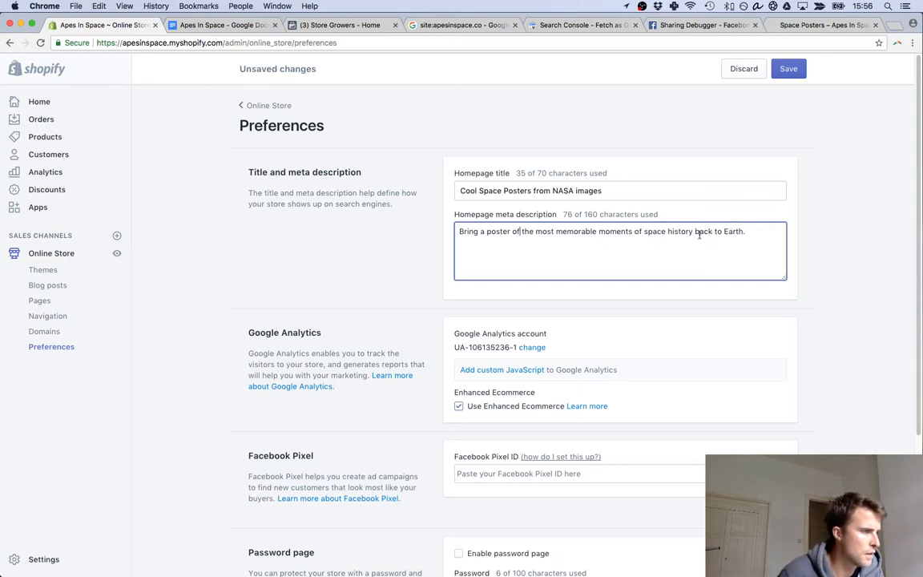
- Extend the end of the homepage meta description with "and into your living room. Check our collection!" and save the preferences
click(760, 231)
text(and in)
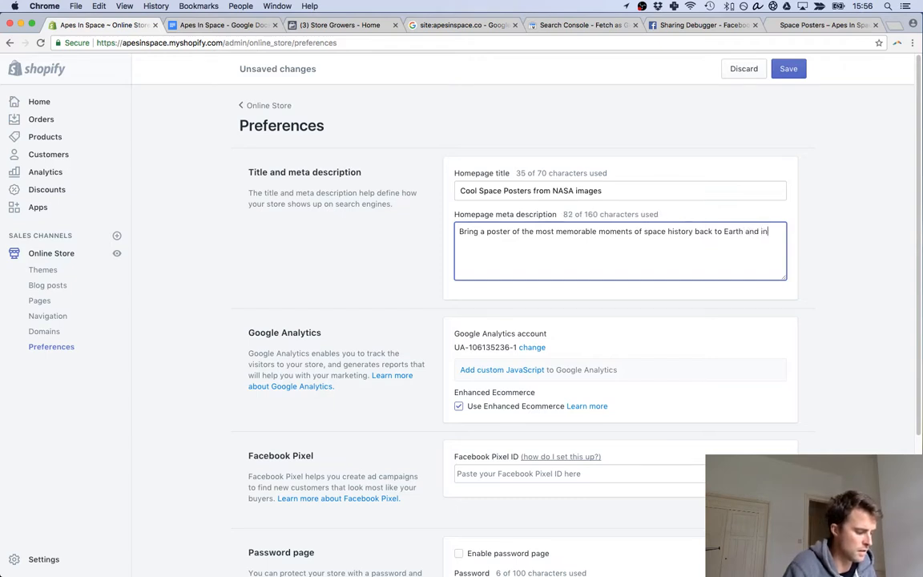
text(to your living)
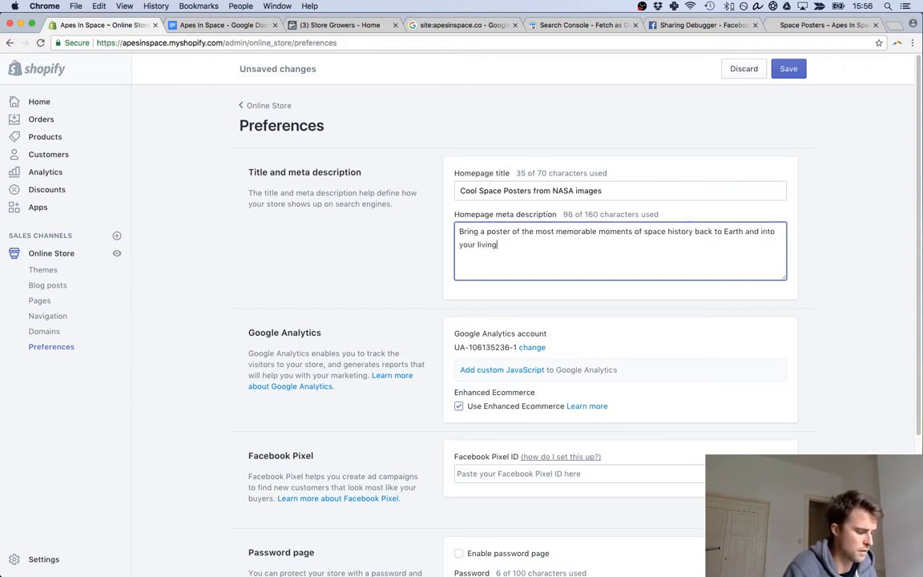
text( room. Check )
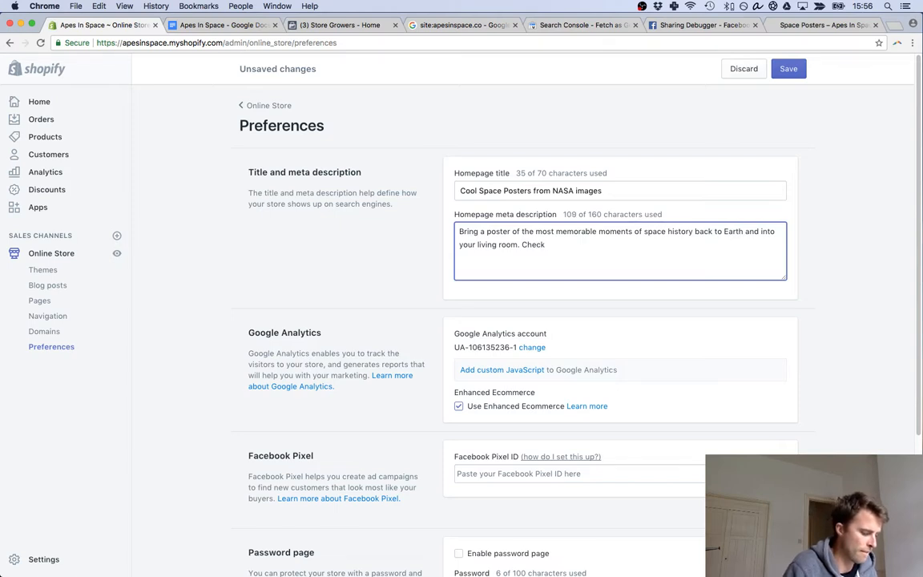
text(o)
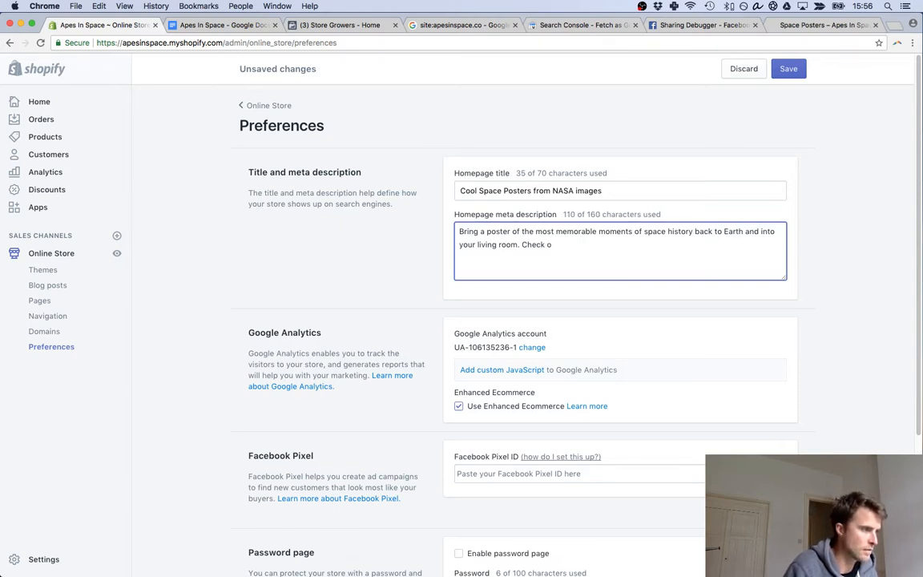
text(ut)
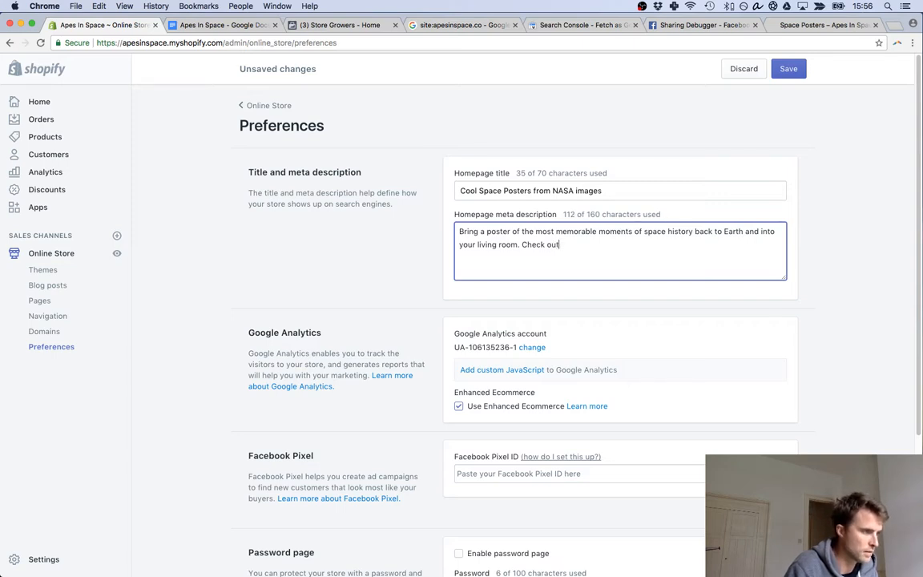
key(BackSpace)
key(BackSpace)
key(BackSpace)
text(o)
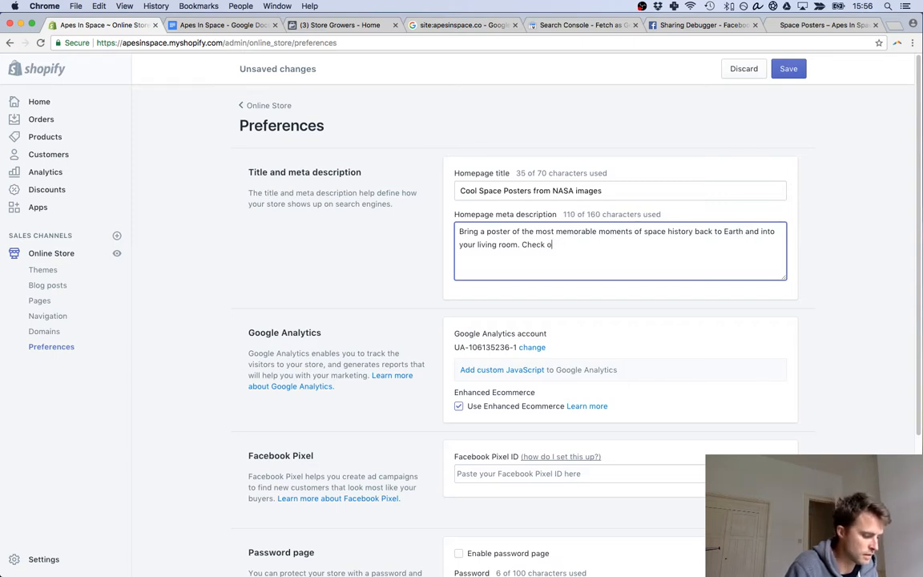
text(ur collection!)
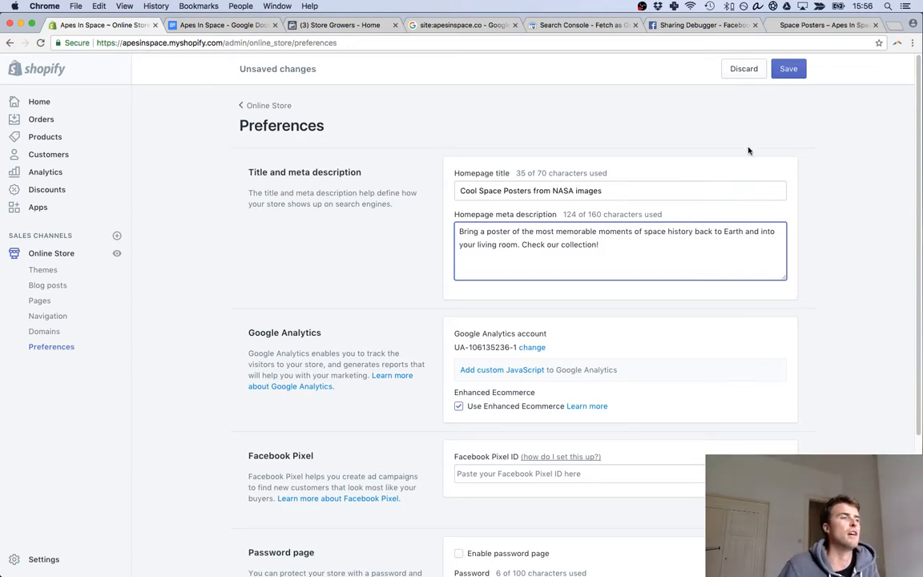
click(788, 69)
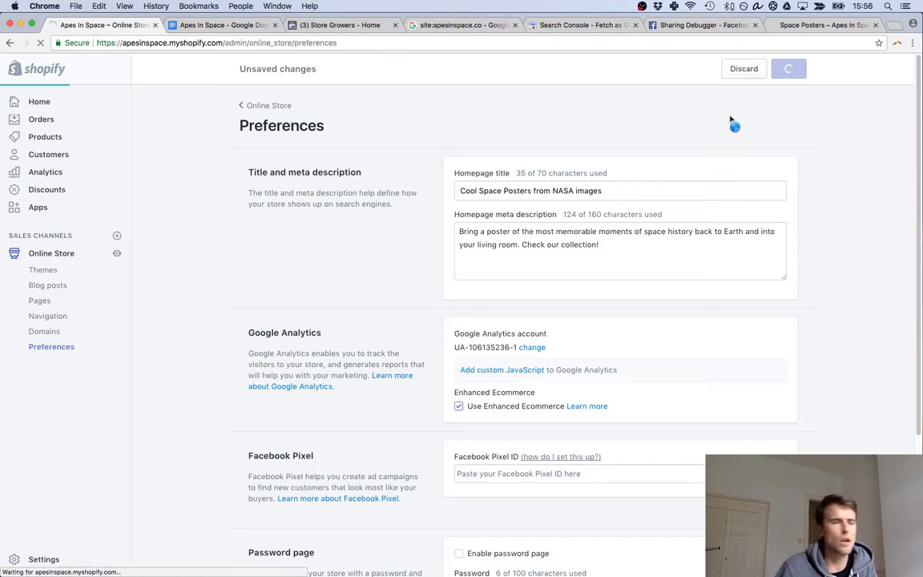
- Debug apesinspace.co again in Facebook's Sharing Debugger and re-scrape it to refresh the link preview
click(685, 25)
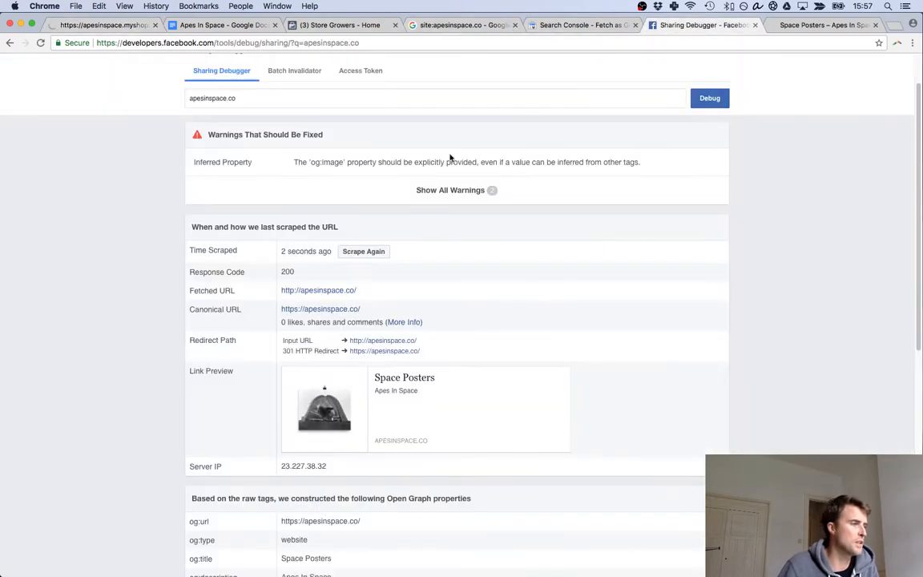
click(366, 252)
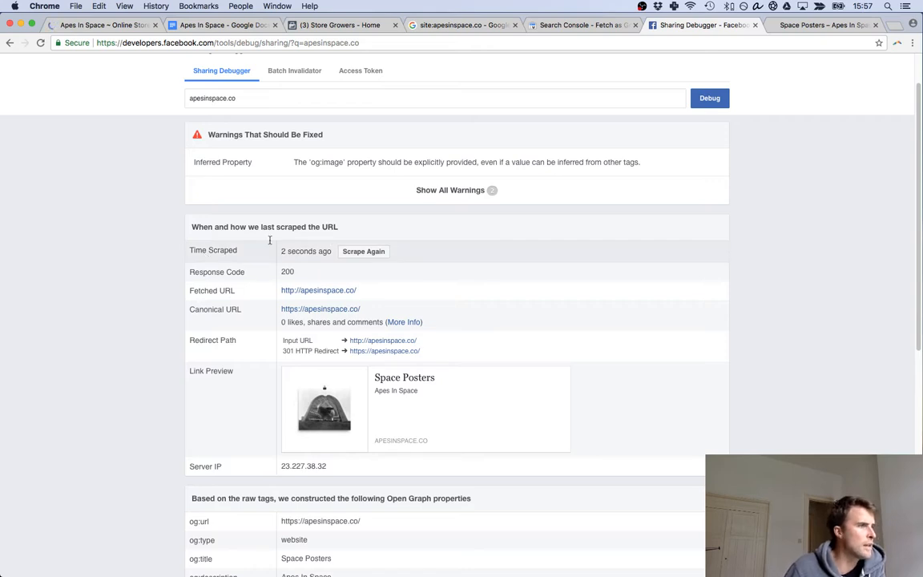
click(709, 100)
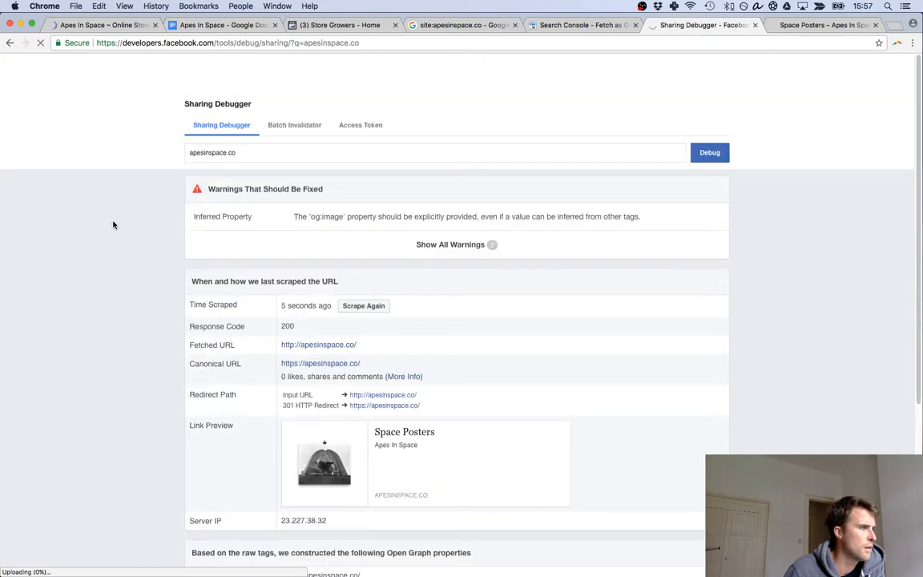
click(365, 306)
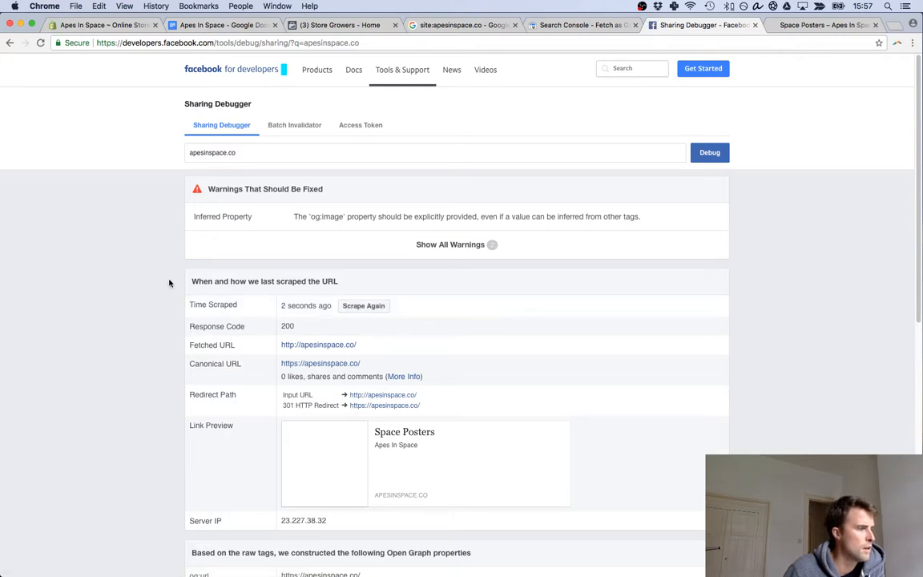
click(360, 306)
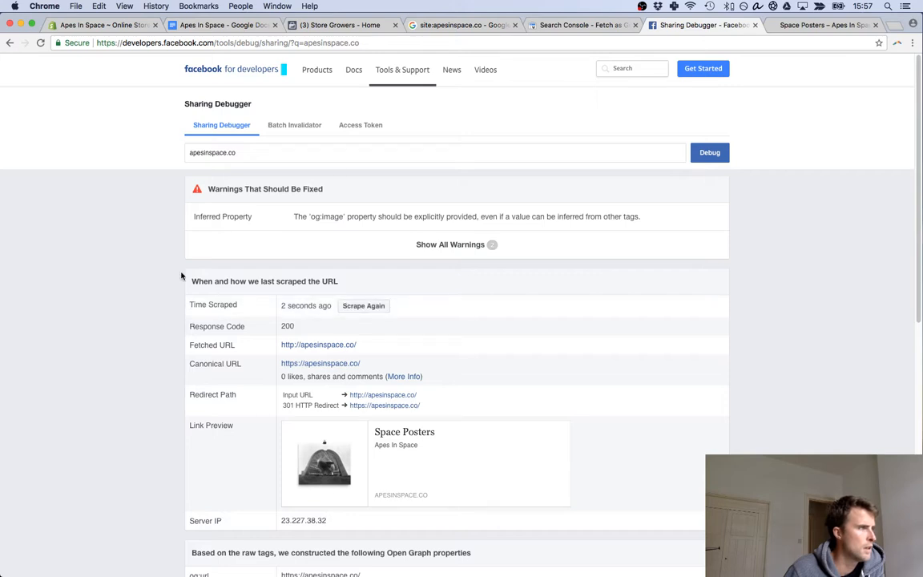
- Look through the remaining settings on the store's Preferences page and return to the Sharing Debugger
click(100, 24)
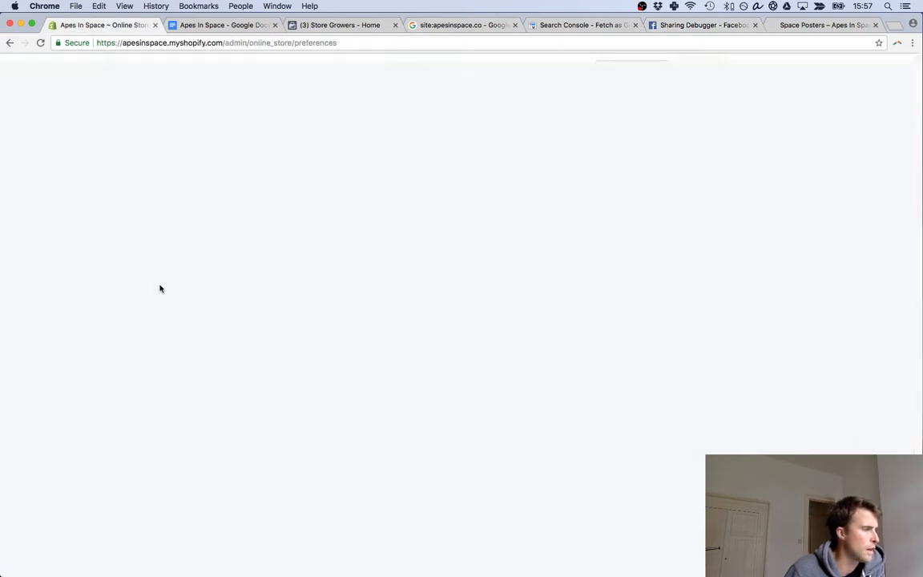
scroll(269, 282, down, 5)
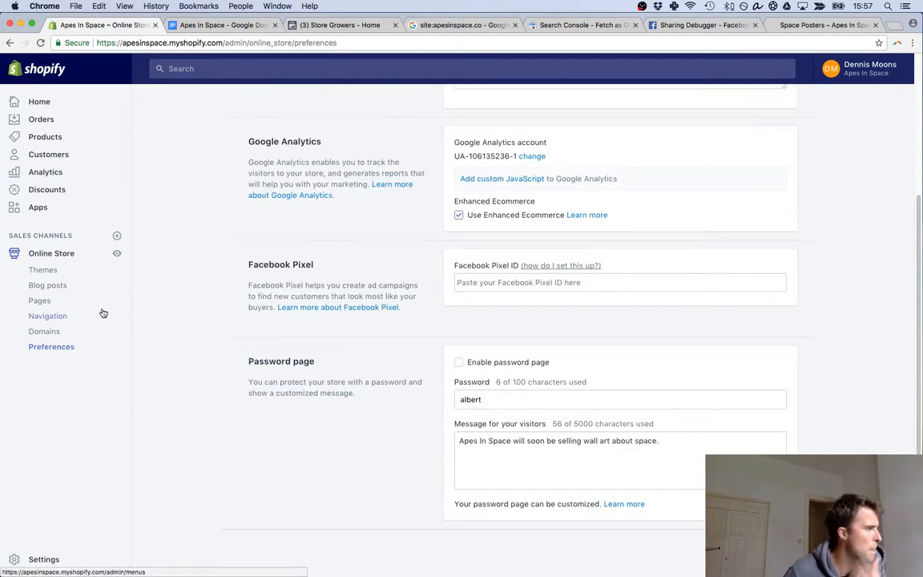
click(793, 25)
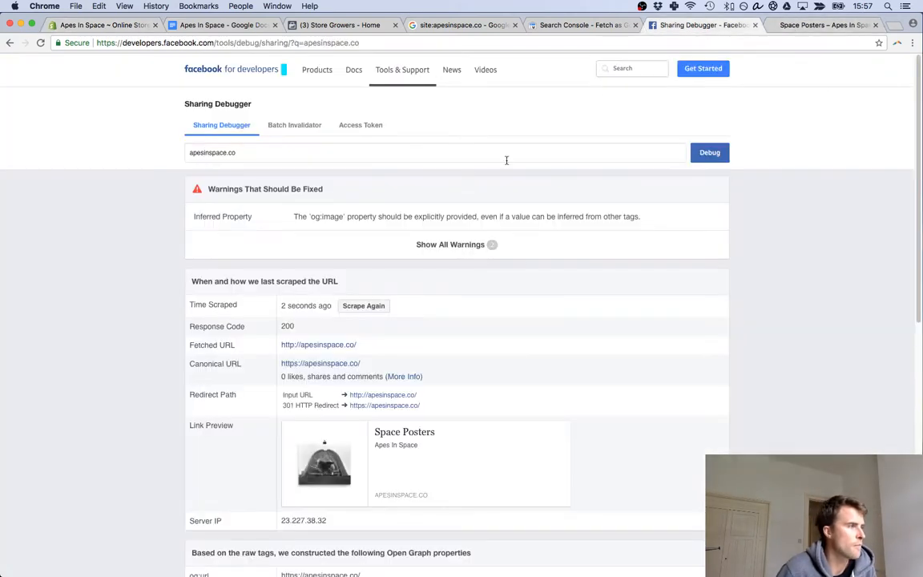
click(700, 26)
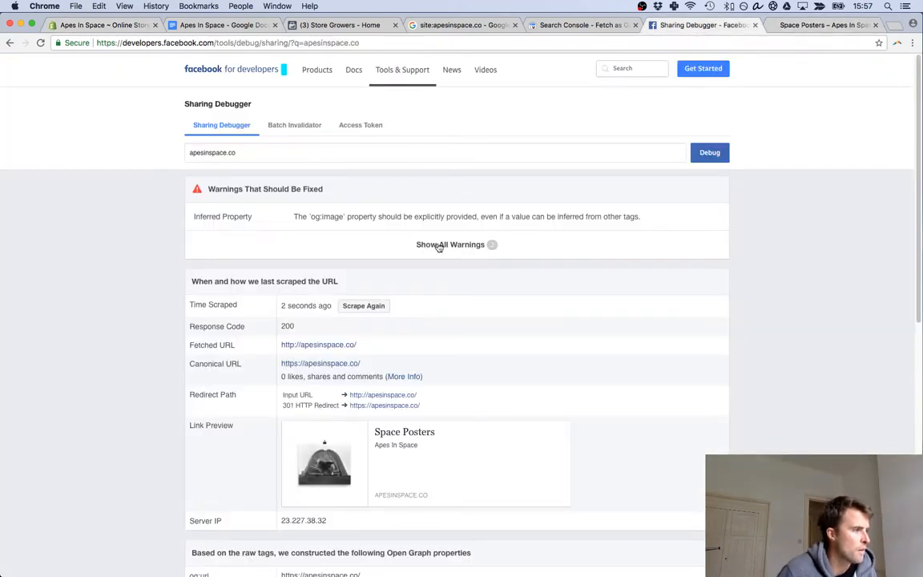
- Copy "og:image" from the Sharing Debugger warning and search the web in a new tab for "og:image on shopify"
drag(311, 216, 343, 217)
key(super+c)
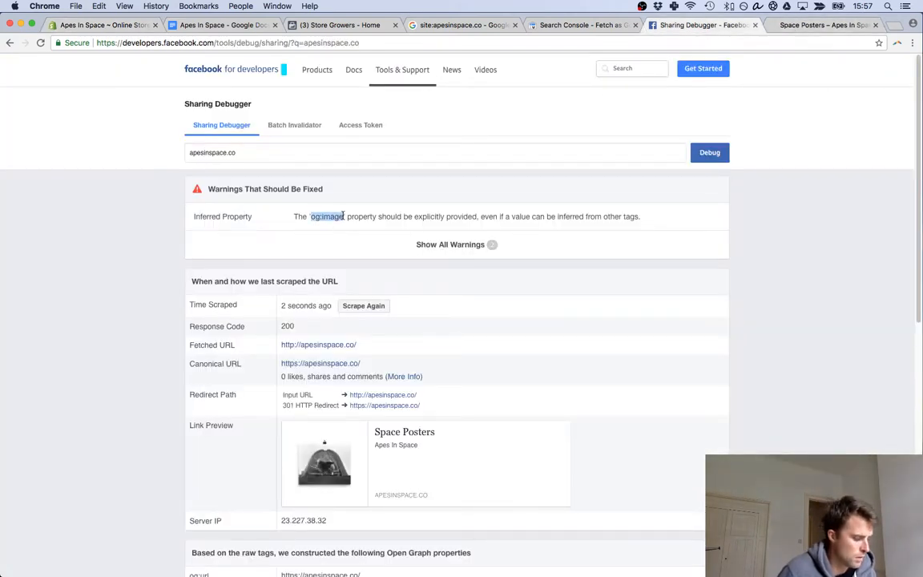
key(super+t)
key(super+v)
text(on )
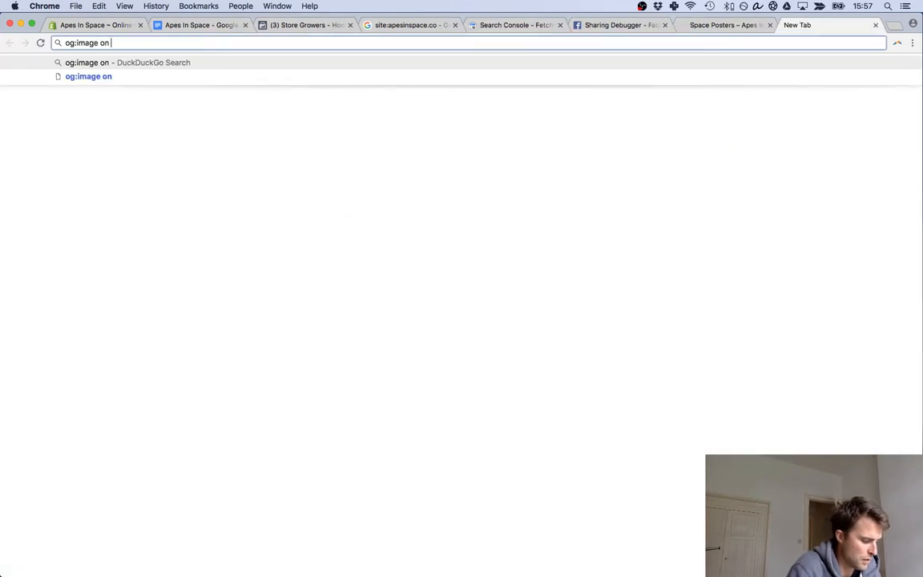
text(facebook)
key(BackSpace)
key(BackSpace)
key(BackSpace)
key(BackSpace)
key(BackSpace)
key(BackSpace)
key(BackSpace)
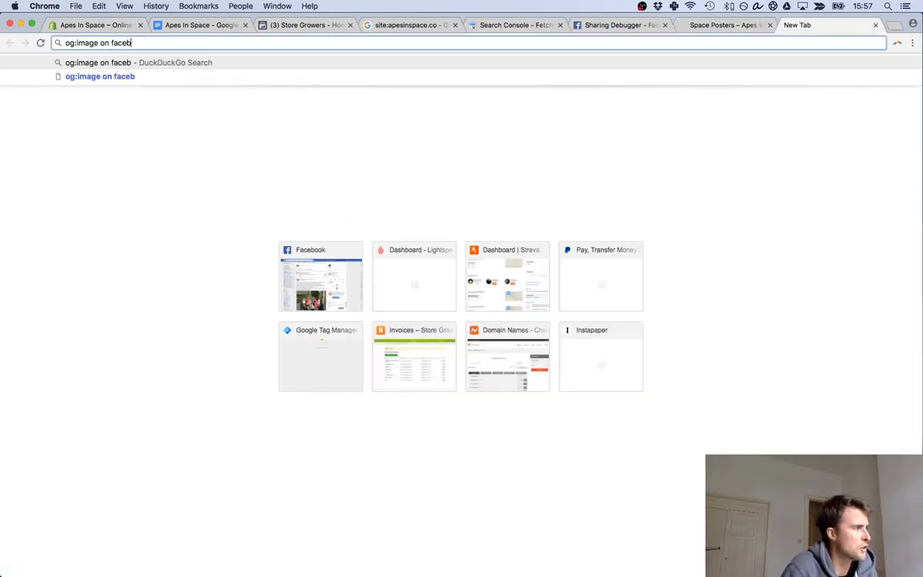
key(BackSpace)
text(shopify)
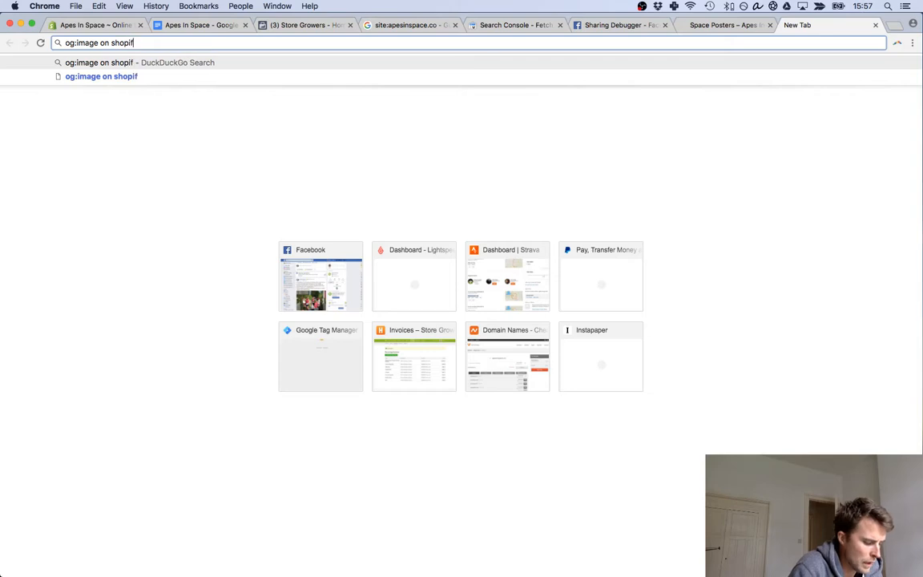
key(Return)
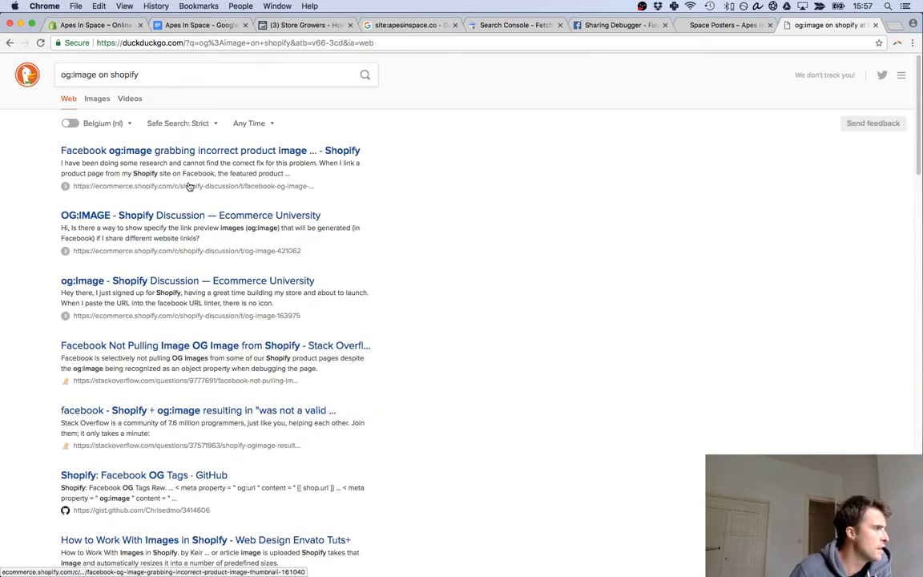
- Open the Shopify forum thread on Facebook grabbing an incorrect og:image, and open its linked docs.shopify.com fix article in a new tab
click(204, 153)
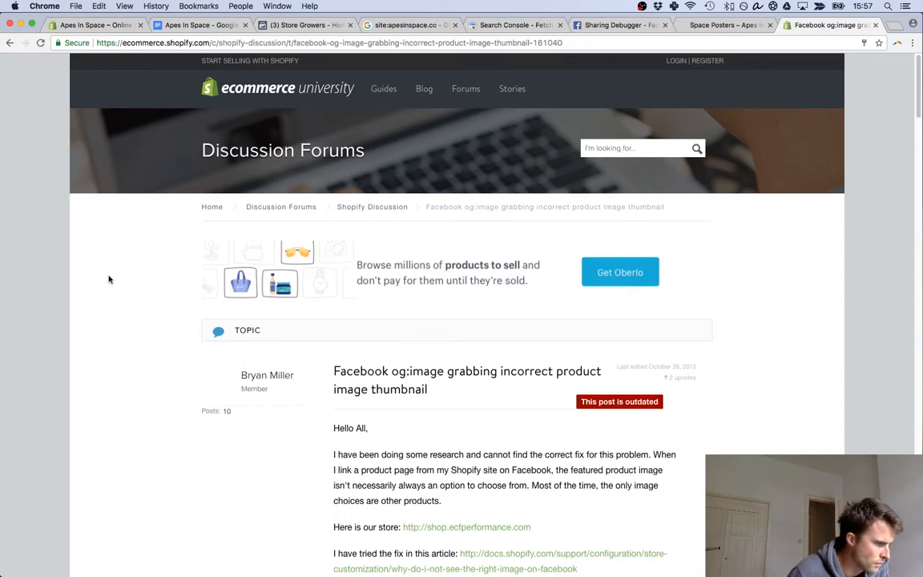
scroll(110, 279, down, 2)
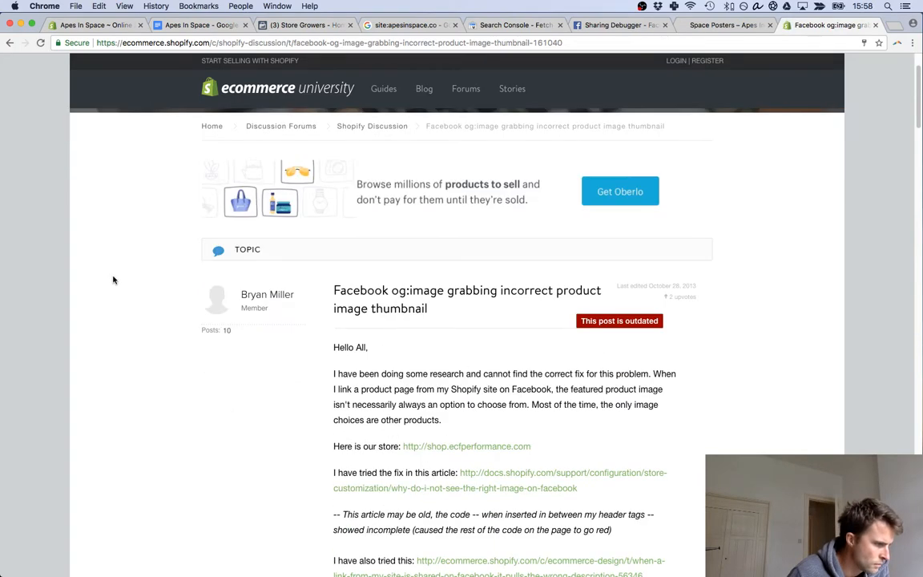
scroll(113, 279, down, 2)
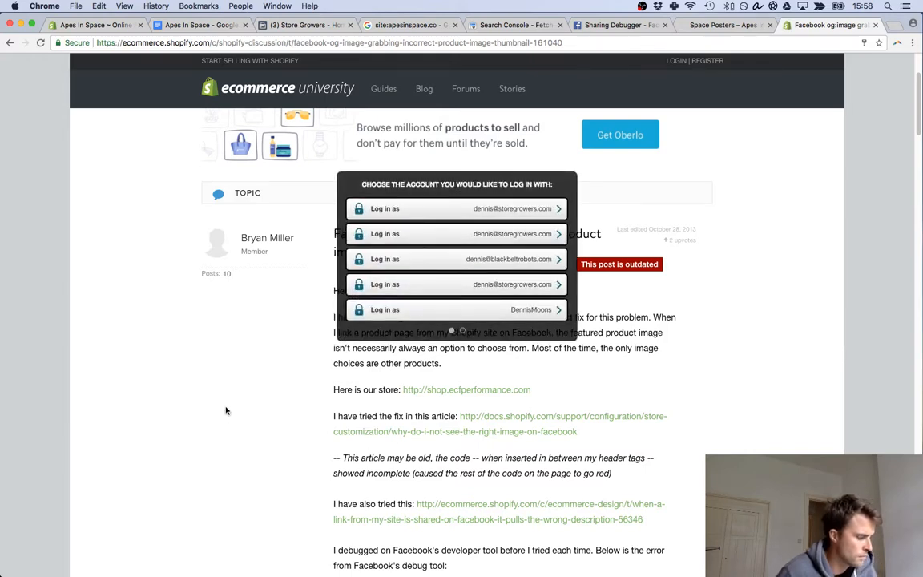
right_click(398, 430)
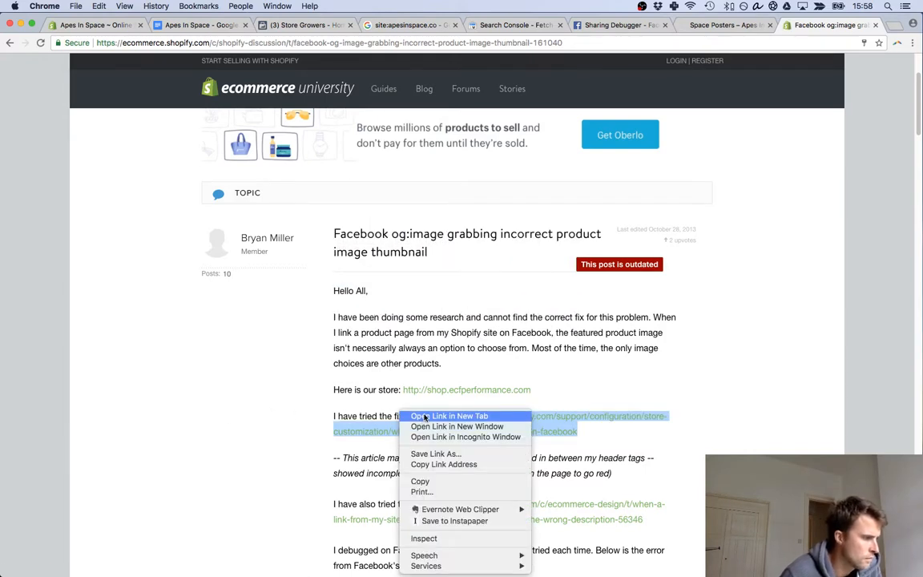
click(424, 416)
- Read the rest of the forum post and its replies for suggested og:image code fixes and image size advice
scroll(254, 426, down, 5)
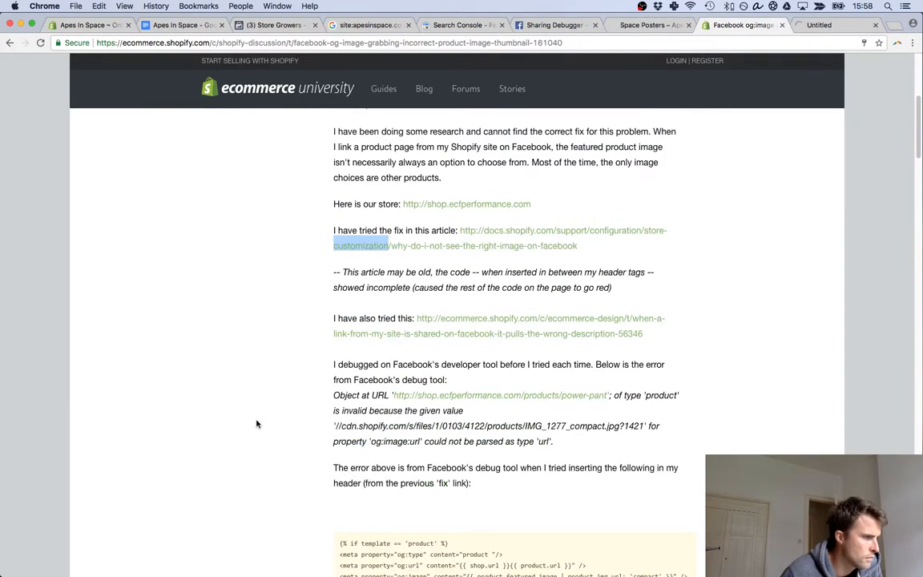
scroll(257, 424, down, 8)
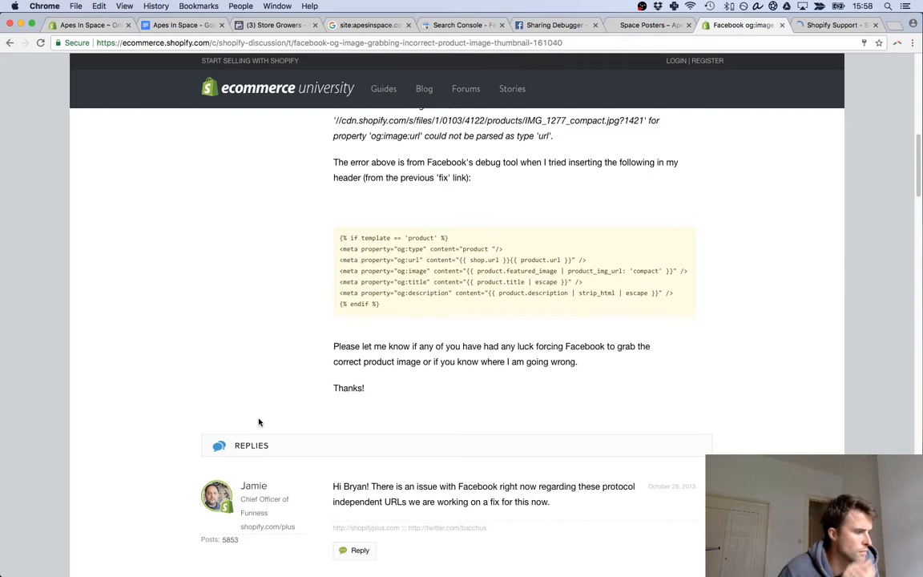
scroll(257, 422, down, 5)
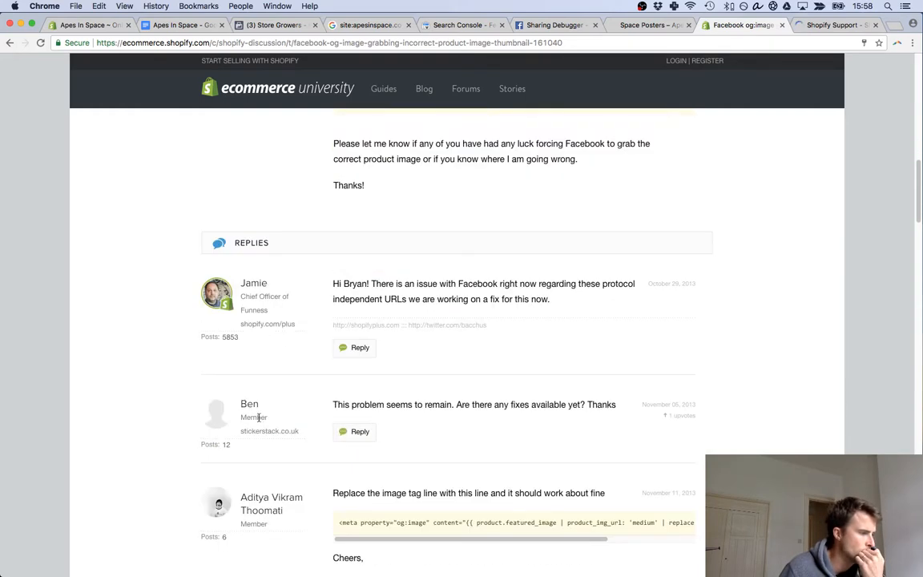
scroll(195, 439, down, 2)
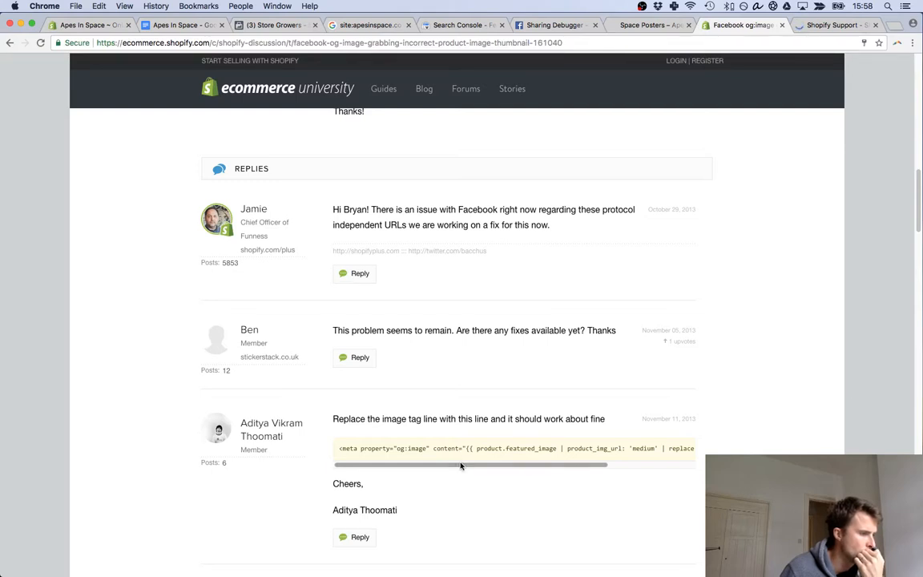
drag(461, 465, 560, 470)
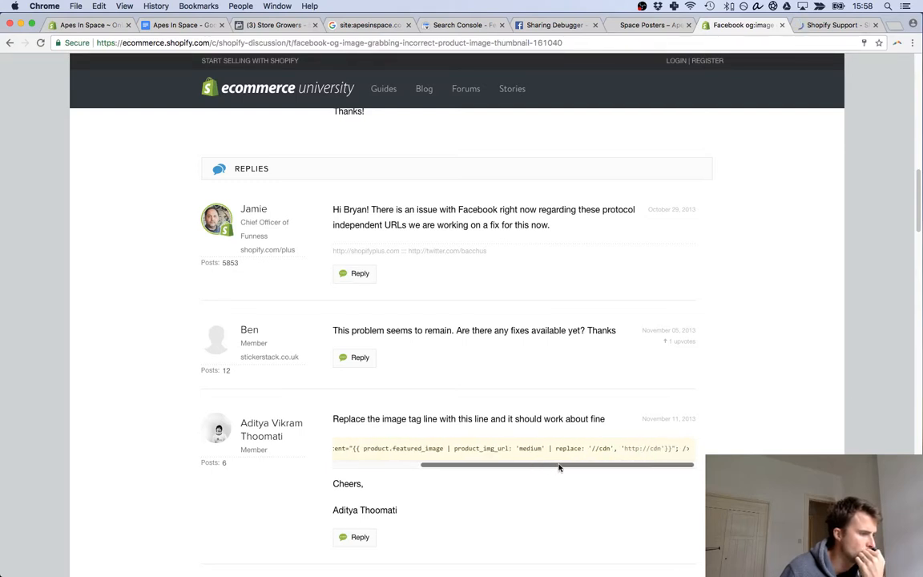
scroll(404, 430, down, 3)
scroll(404, 430, down, 6)
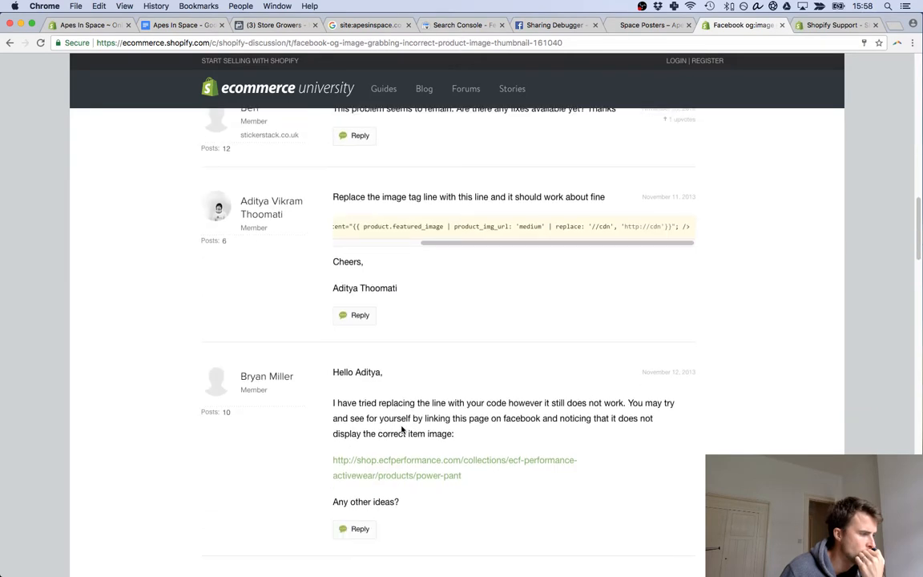
scroll(402, 430, down, 6)
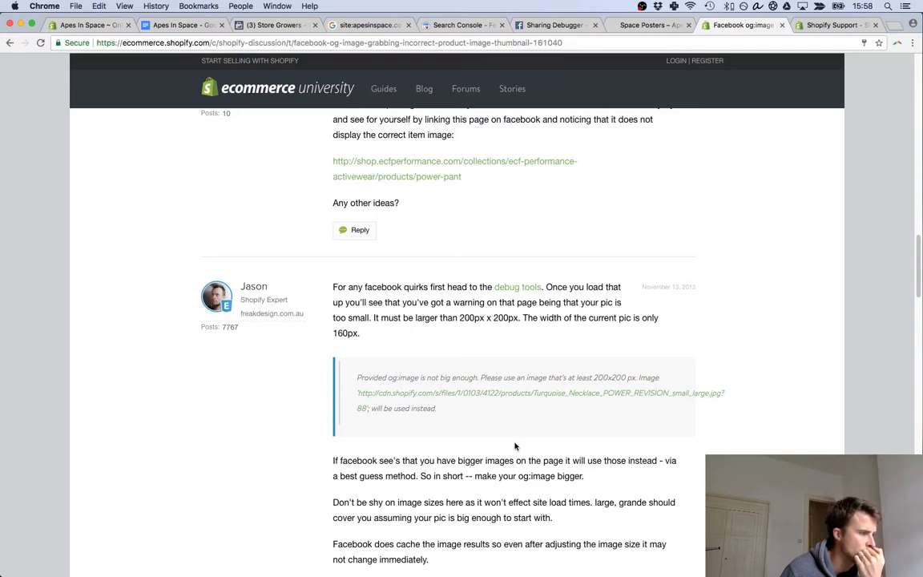
scroll(515, 446, down, 5)
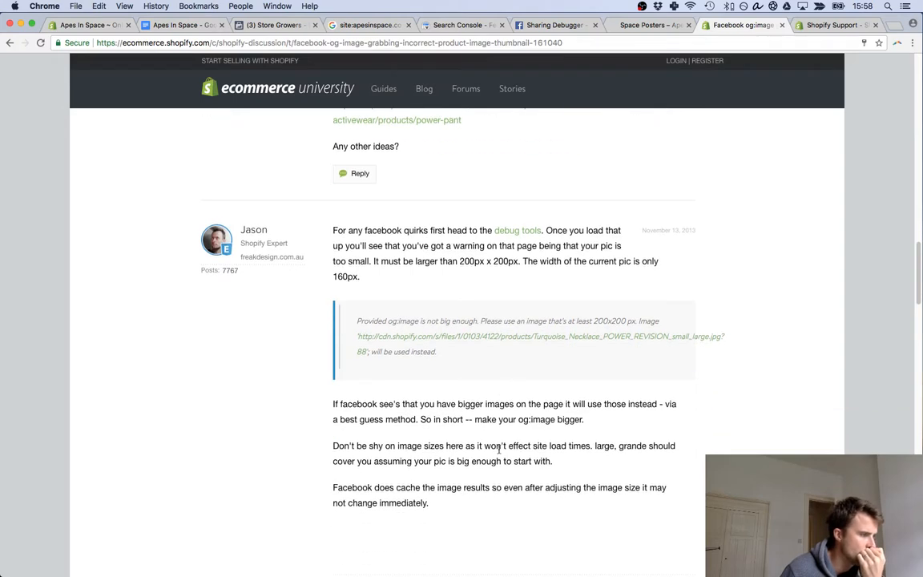
scroll(498, 453, down, 2)
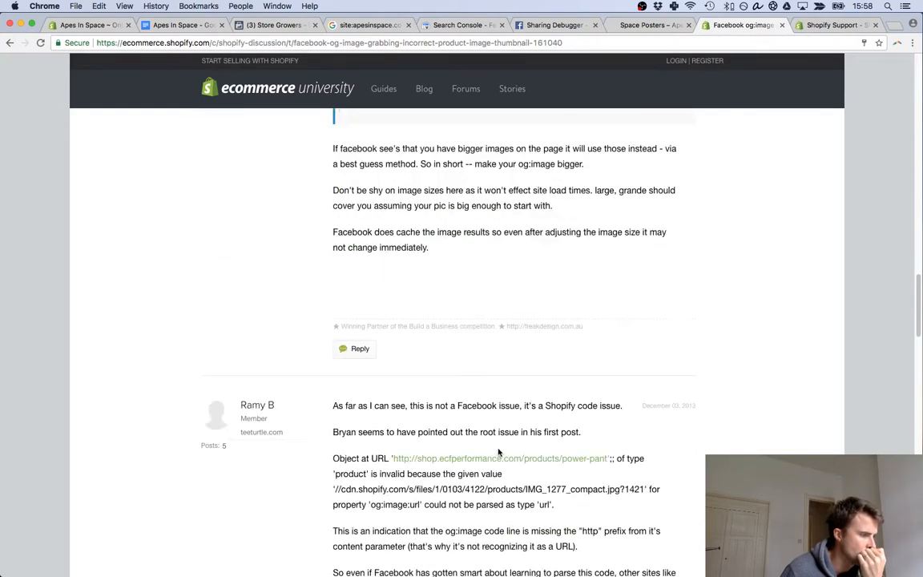
- Check the page opened from the thread's docs link and close its Shopify Support tab
click(821, 26)
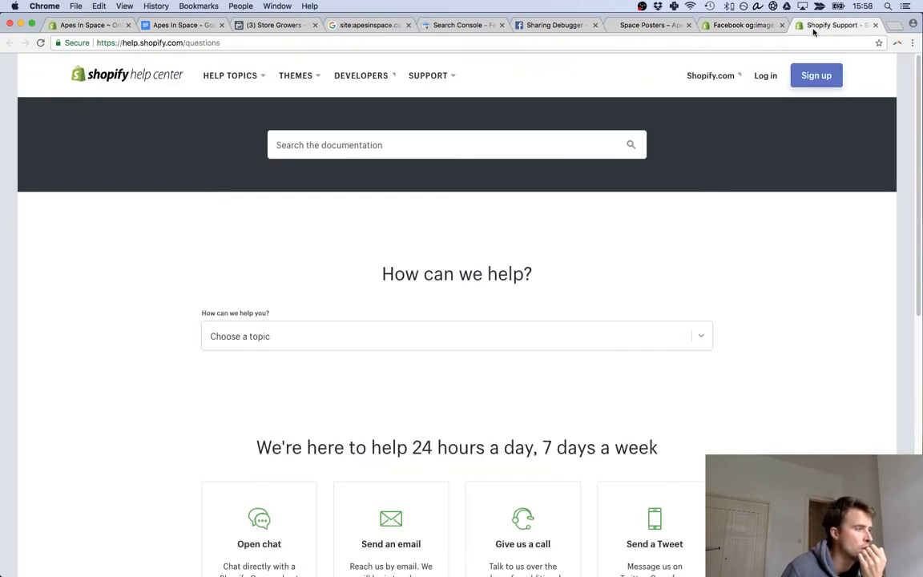
click(773, 25)
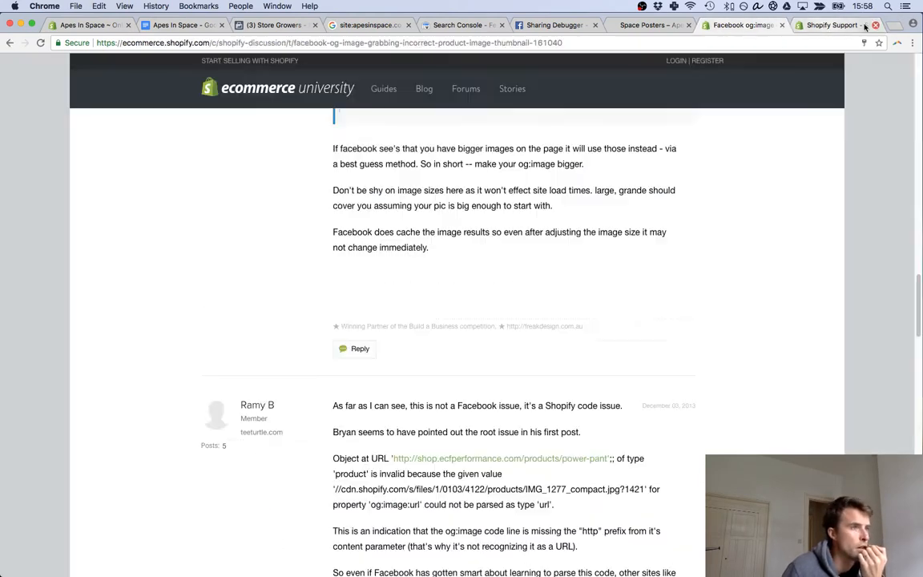
click(875, 25)
- Rescrape apesinspace.co in the Sharing Debugger and expand the full list of warnings
click(616, 25)
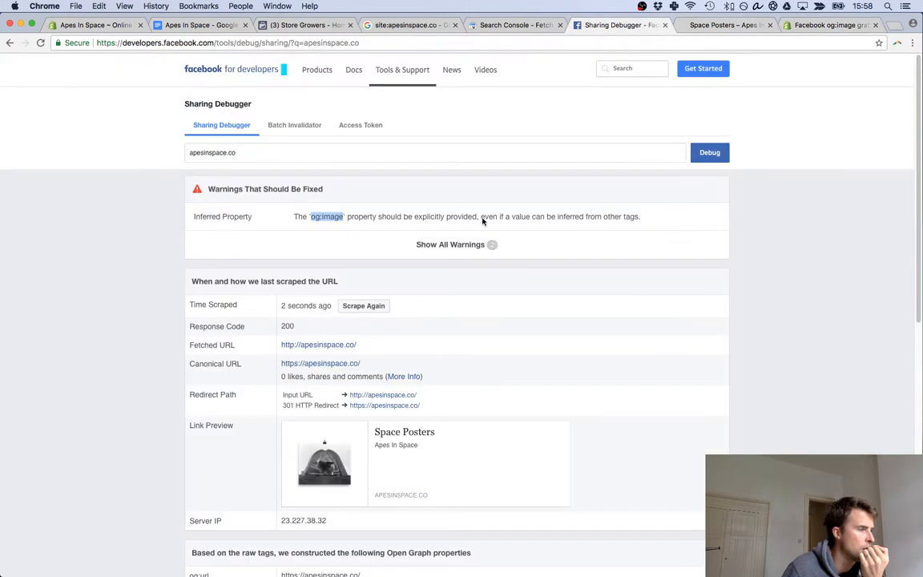
click(364, 305)
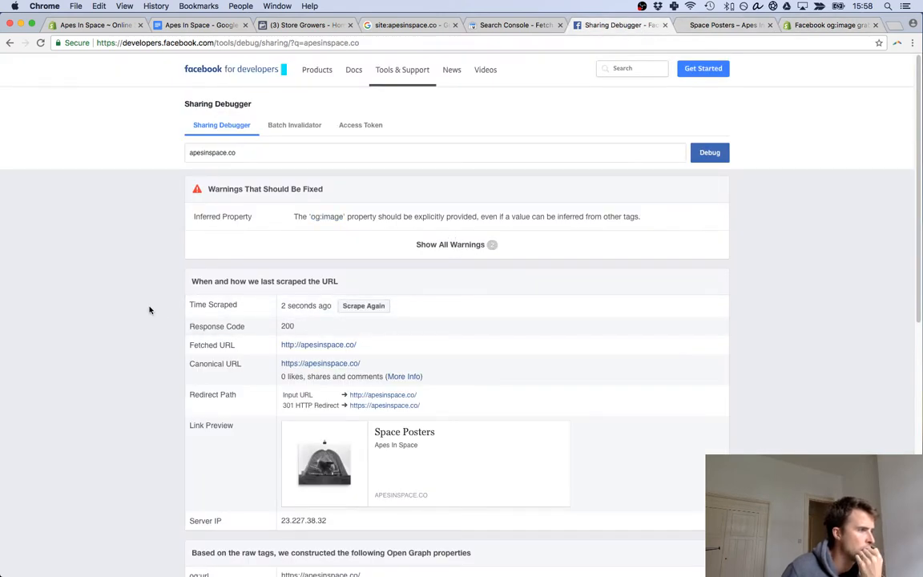
click(428, 244)
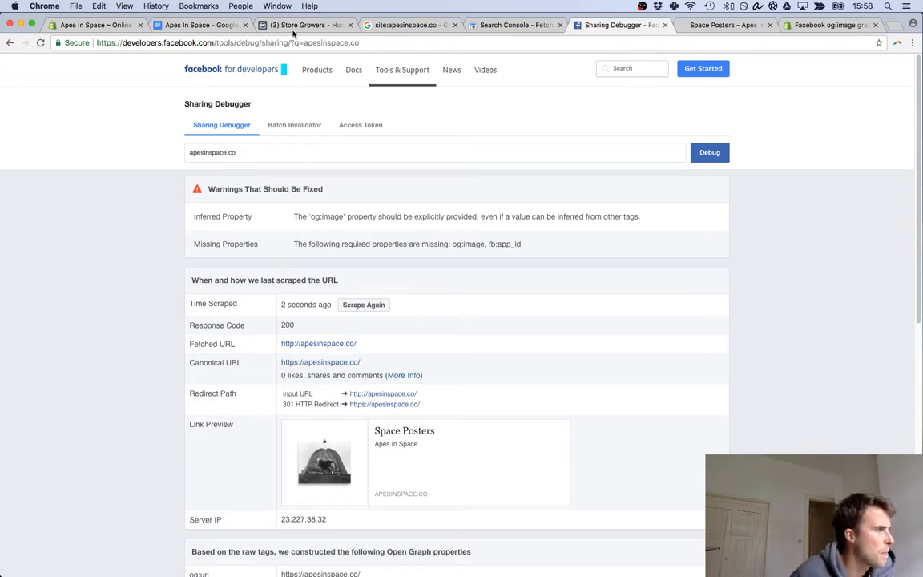
- Open the code editor for the store's current Debut theme from the Shopify admin
click(94, 25)
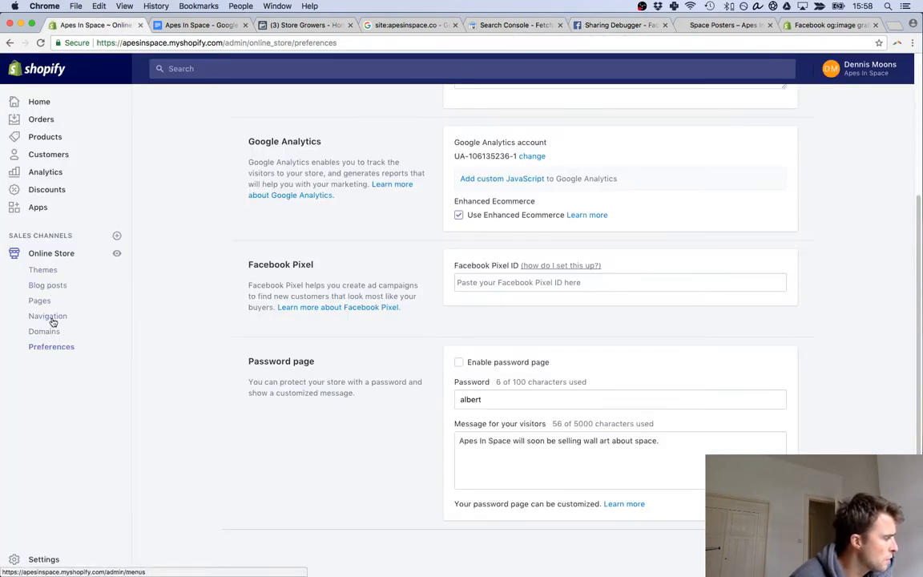
click(44, 269)
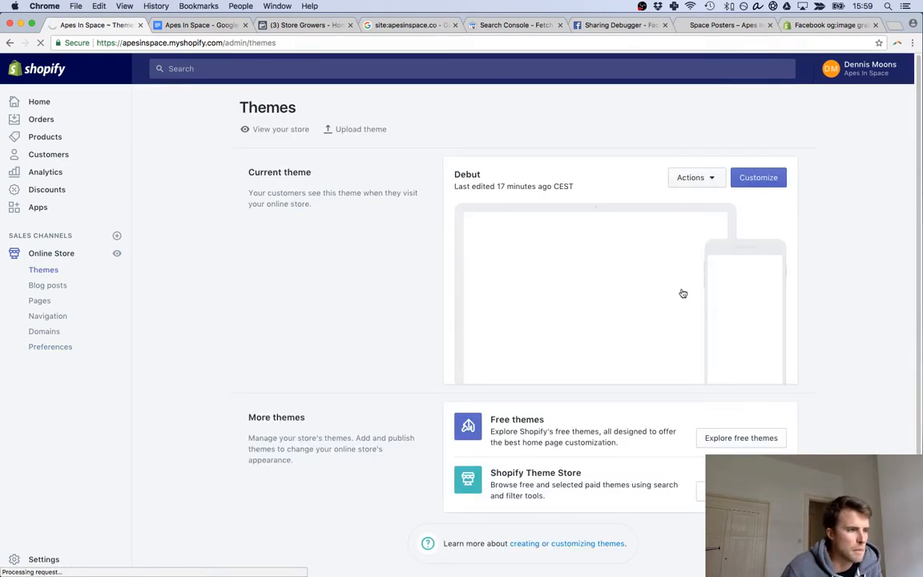
click(695, 178)
click(704, 245)
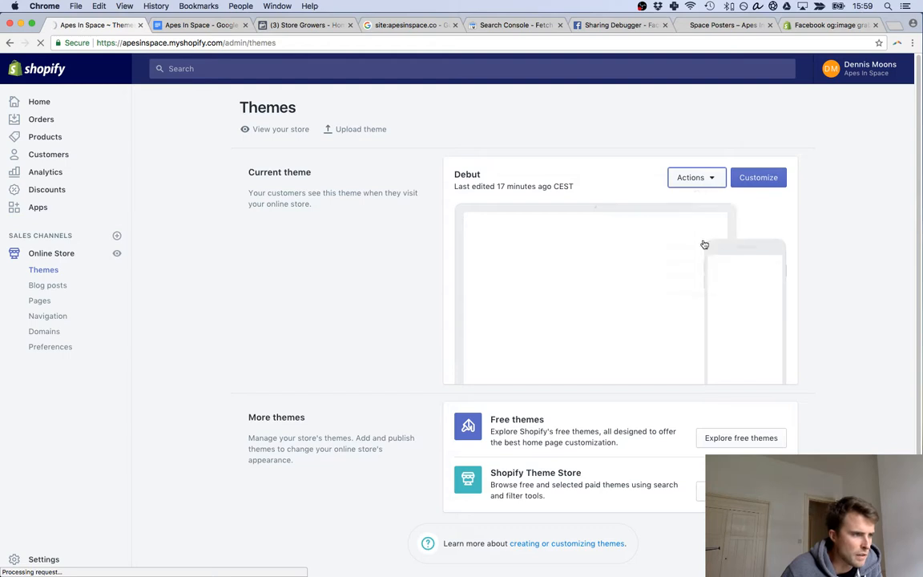
click(700, 183)
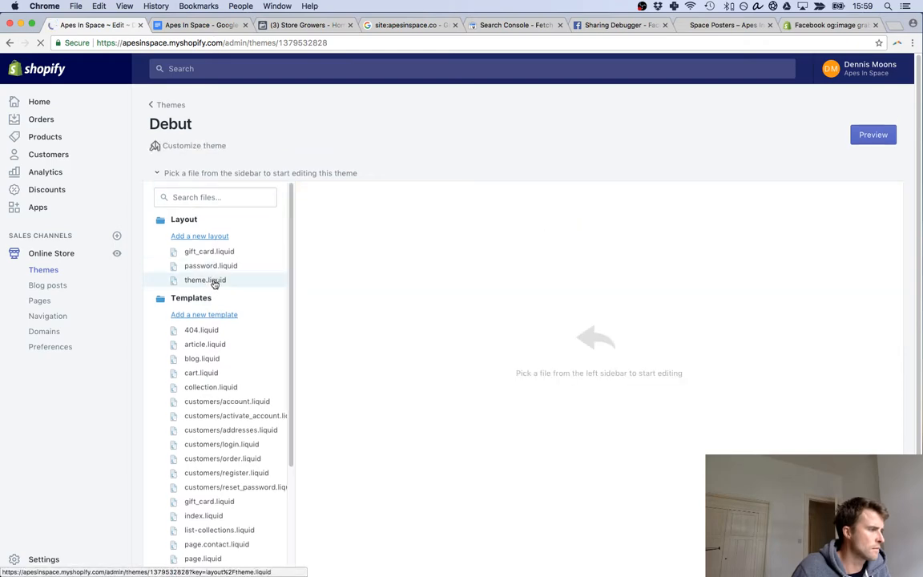
- Open the theme.liquid layout file and examine its head section for the title, description and social meta tag code
click(215, 282)
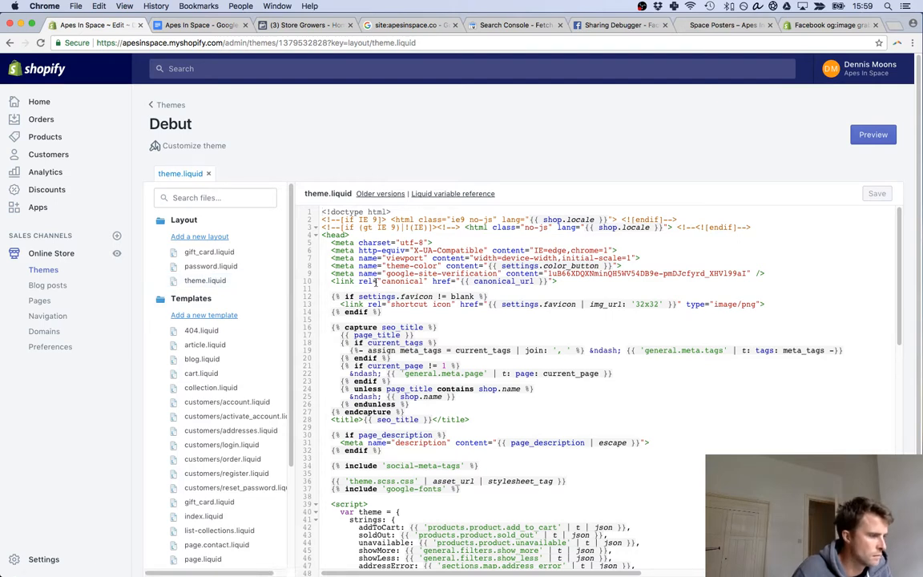
scroll(376, 281, down, 1)
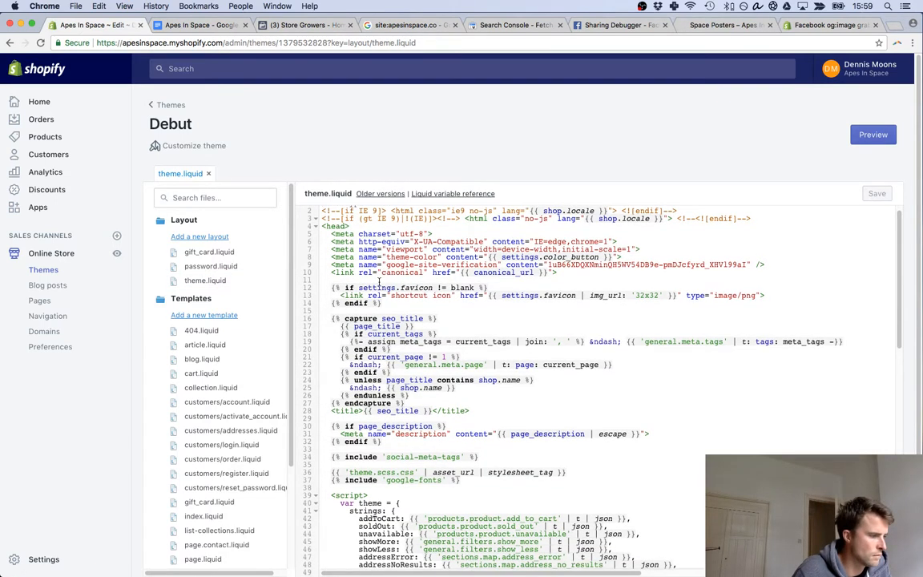
scroll(379, 283, down, 1)
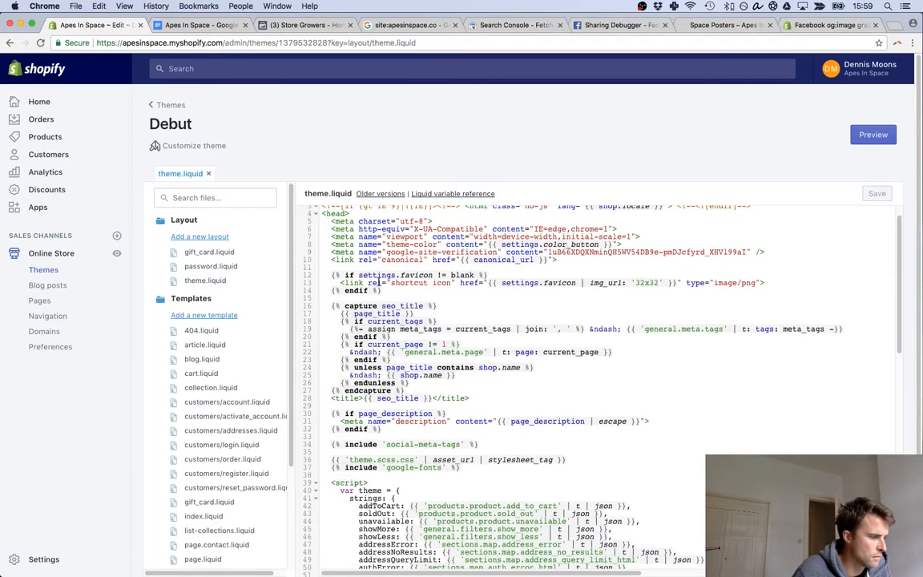
scroll(379, 282, down, 5)
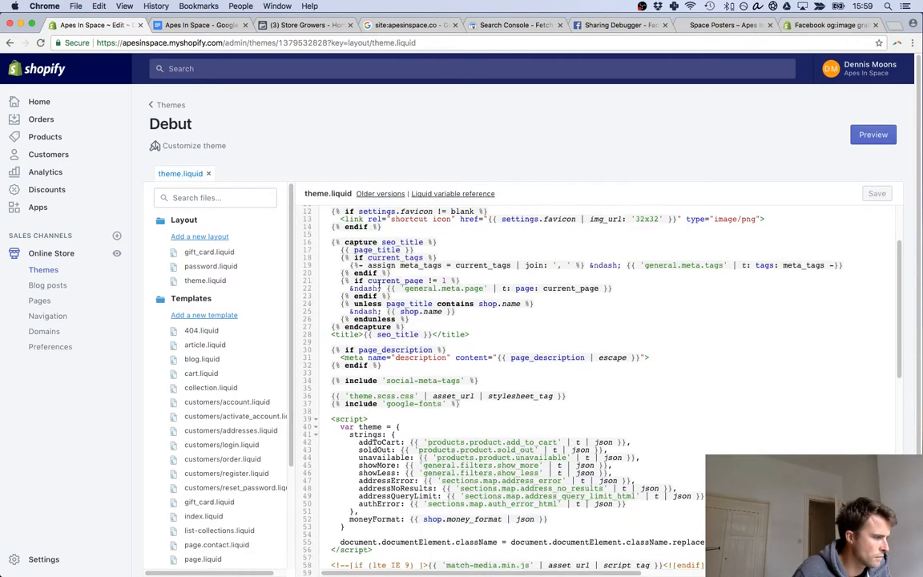
scroll(295, 392, down, 1)
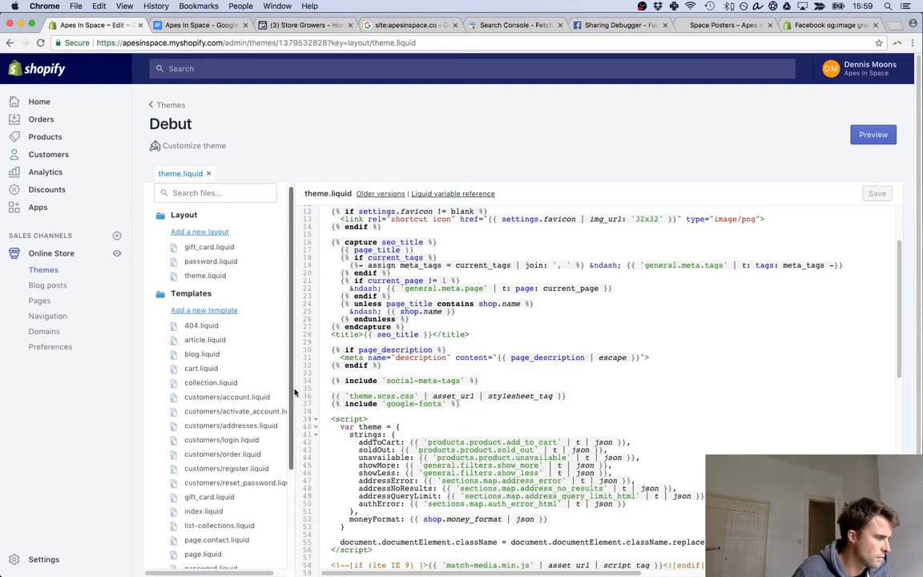
- Expand the theme's Assets and Snippets folders and open the social-sharing.liquid and social-meta-tags.liquid snippets
scroll(295, 392, down, 8)
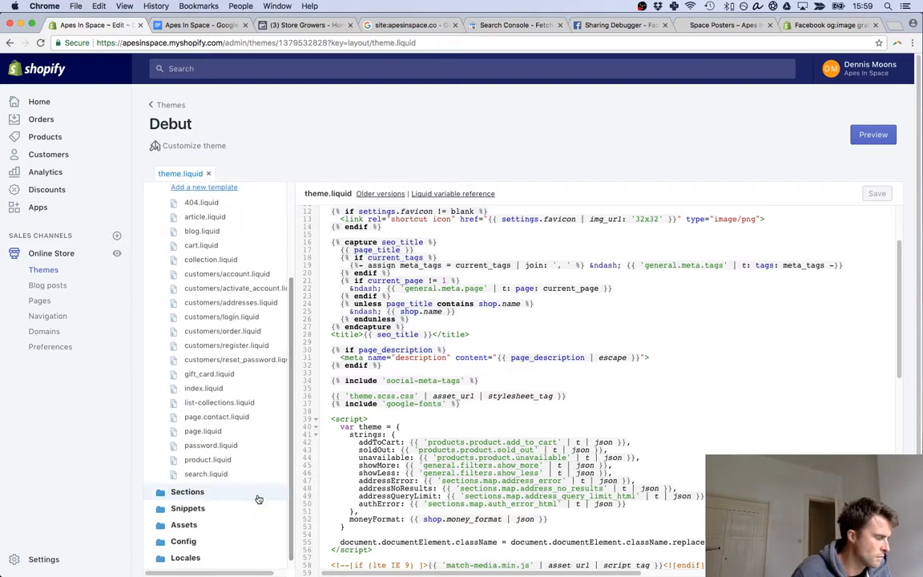
click(186, 525)
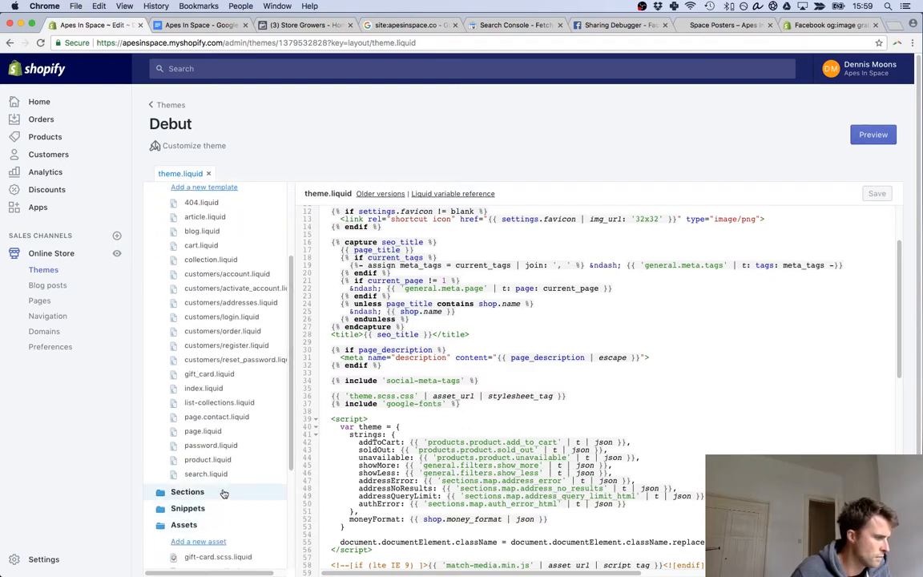
scroll(224, 494, down, 10)
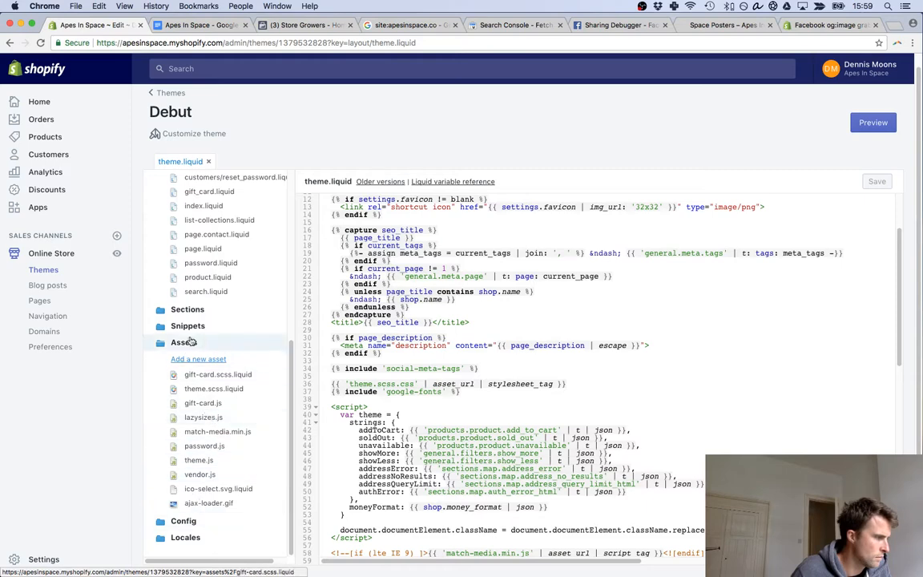
click(188, 325)
scroll(234, 400, down, 10)
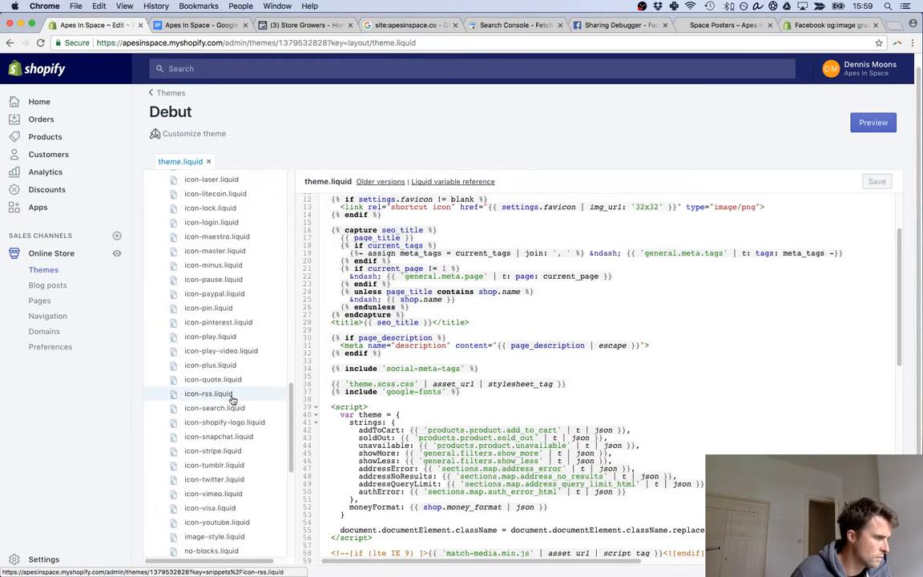
scroll(232, 400, down, 10)
scroll(232, 401, up, 1)
scroll(232, 383, up, 8)
scroll(233, 383, down, 8)
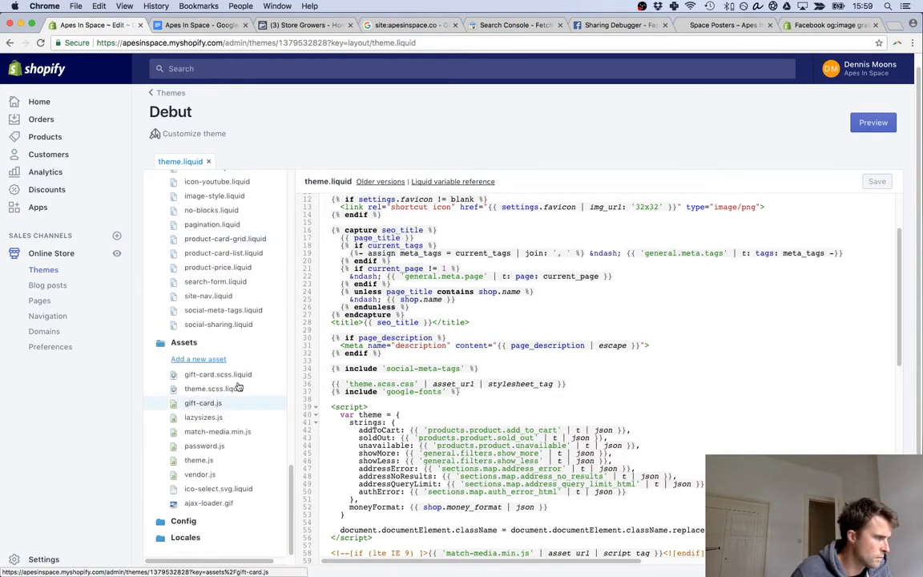
click(237, 325)
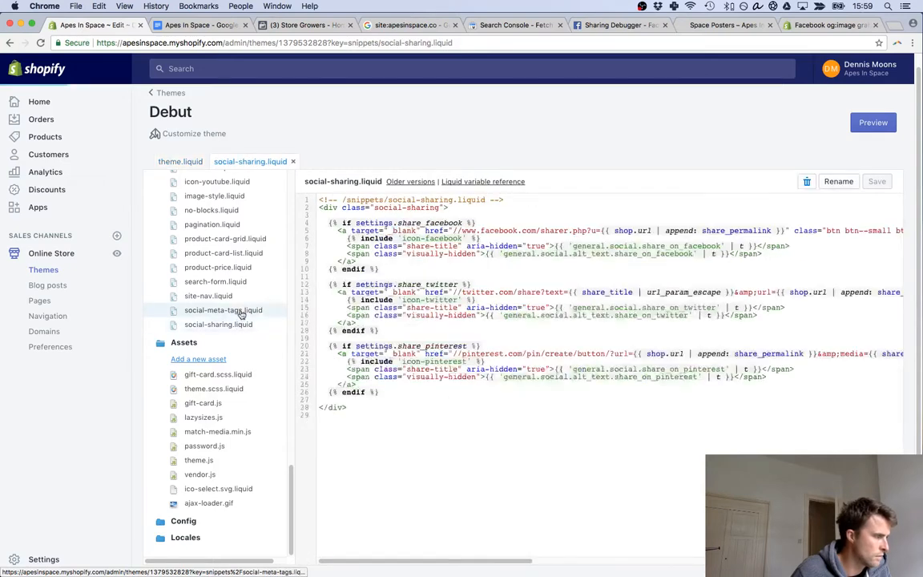
click(240, 312)
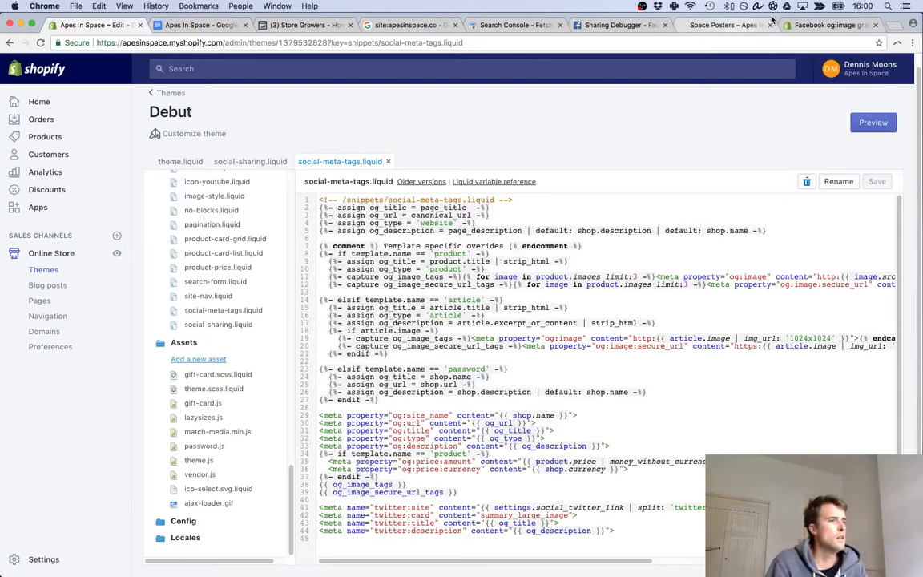
- Return to the Facebook og:image forum thread and read further replies about the code snippet fix
click(829, 25)
scroll(204, 168, down, 10)
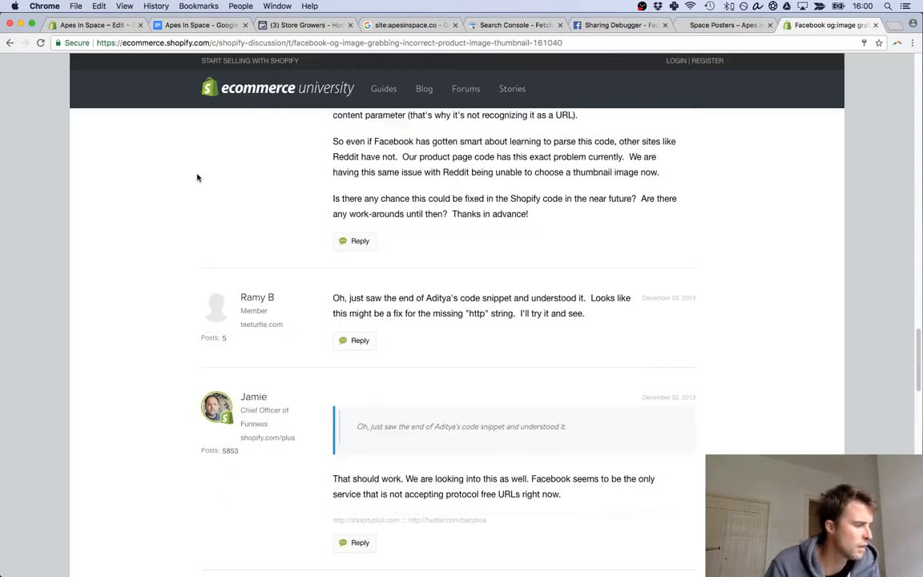
right_click(8, 43)
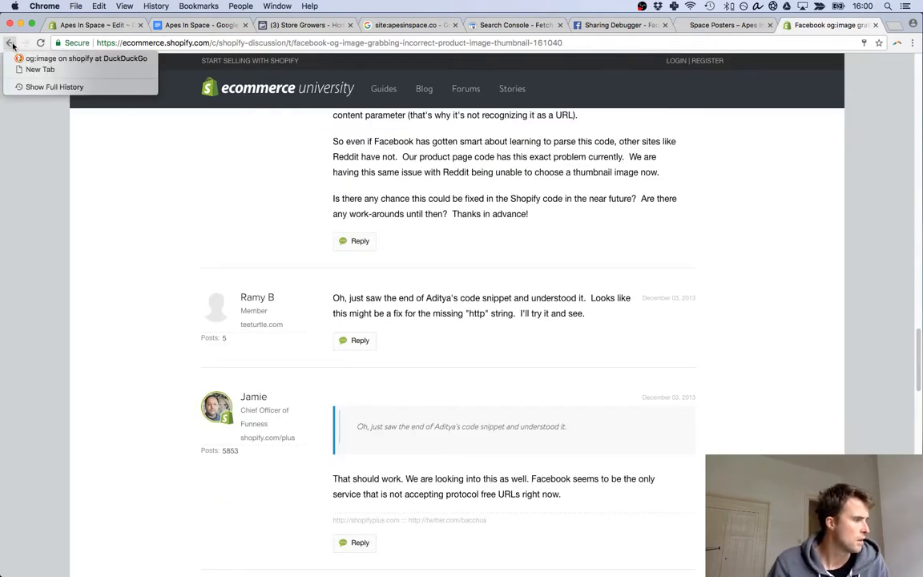
click(86, 353)
scroll(101, 353, down, 5)
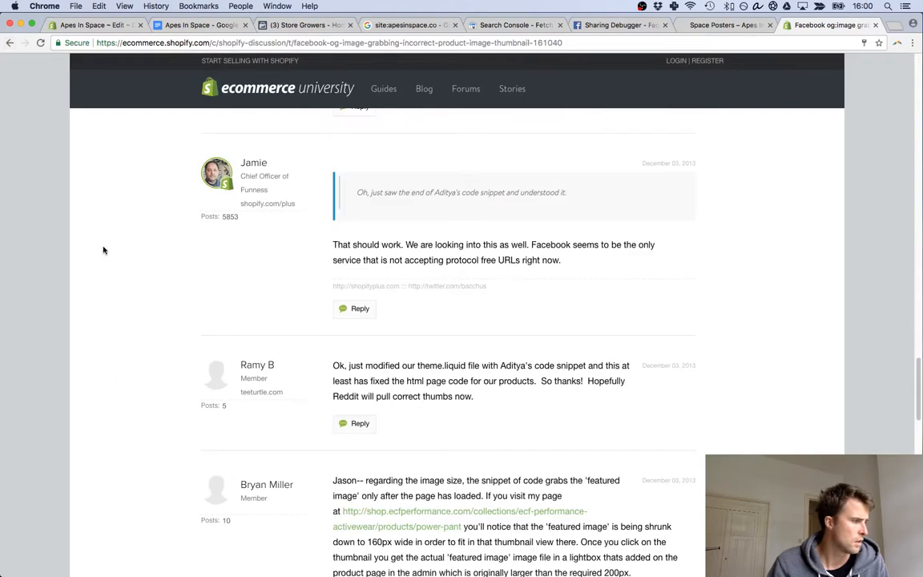
- Open the "OG:IMAGE - Shopify Discussion" search result and rescrape apesinspace.co in the Sharing Debugger
click(10, 42)
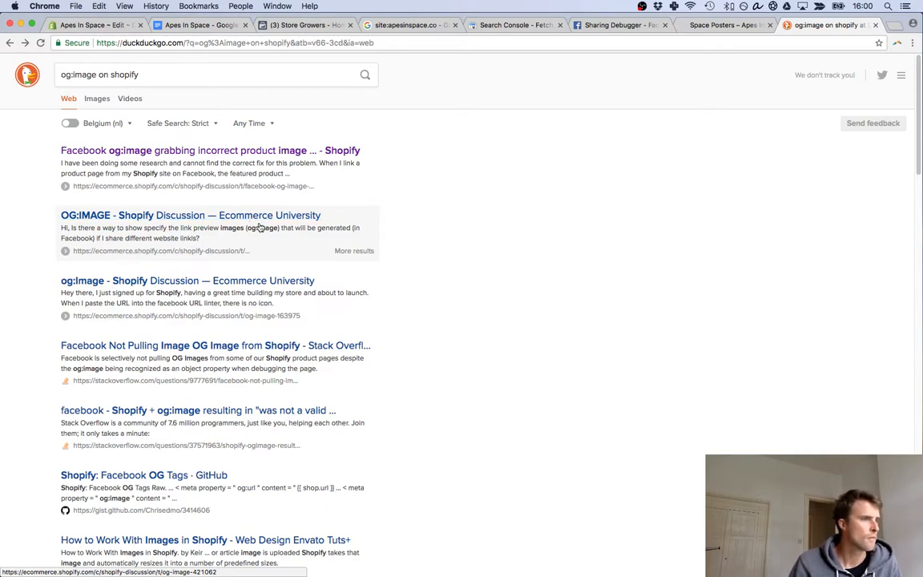
click(249, 217)
click(628, 26)
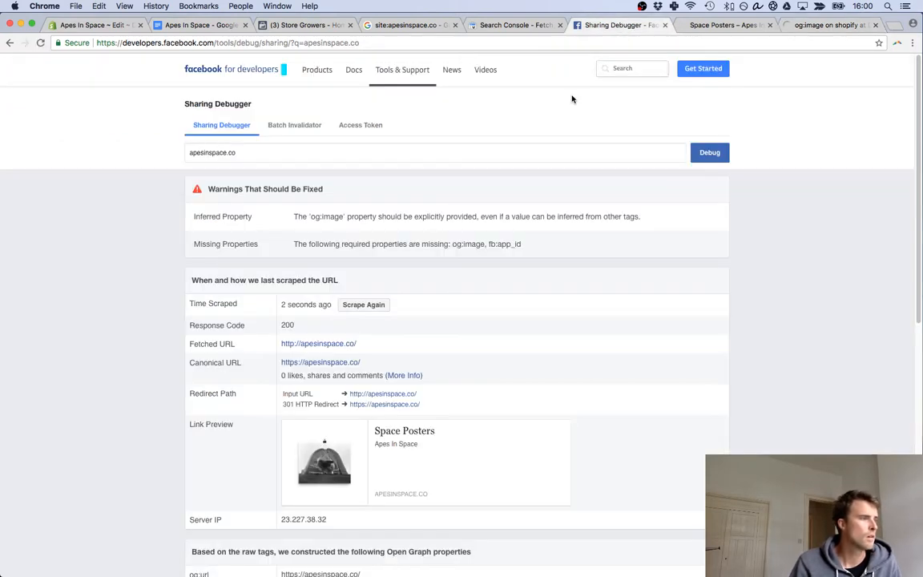
click(365, 304)
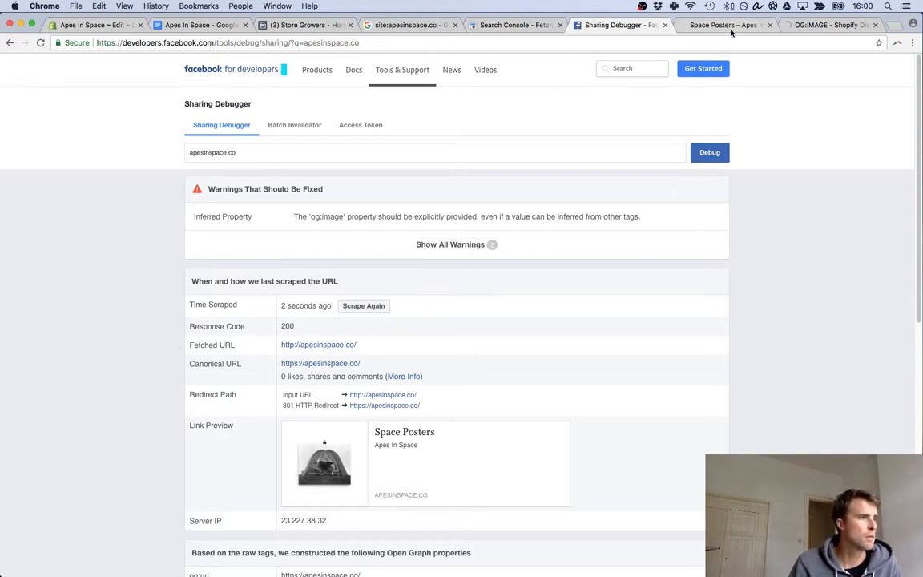
- Read the OG:IMAGE forum thread's question, code and reply, and return to the "og:image on shopify" search results
click(817, 25)
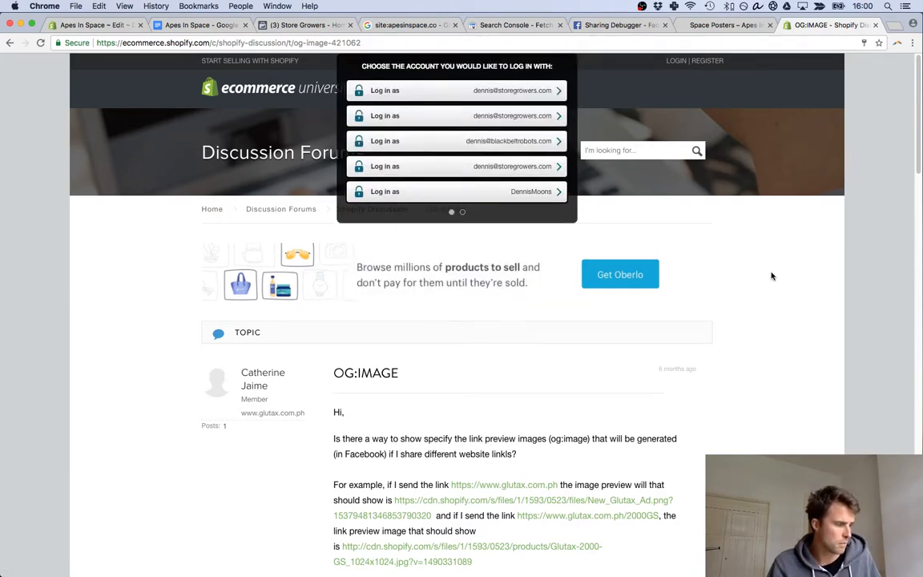
scroll(740, 320, down, 1)
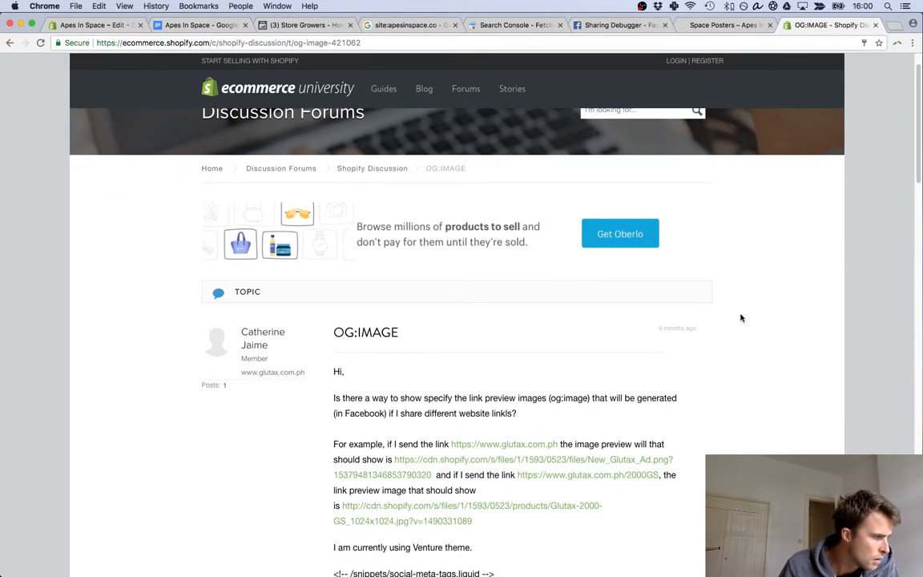
scroll(741, 318, down, 3)
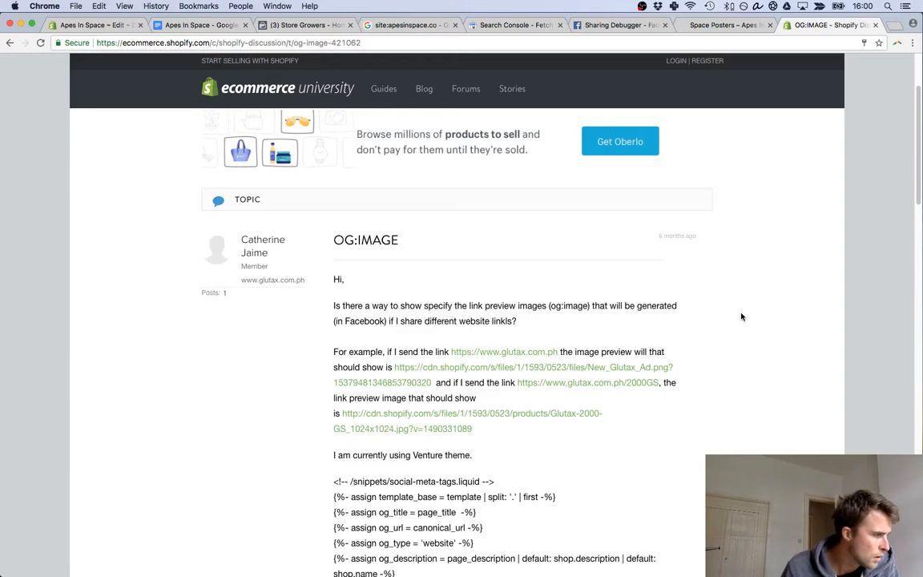
scroll(632, 319, down, 10)
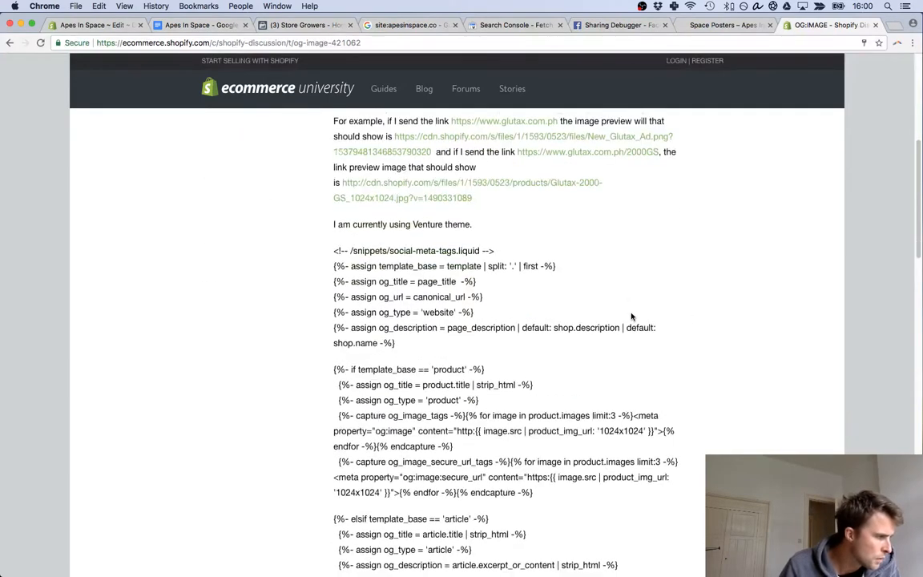
scroll(631, 315, down, 15)
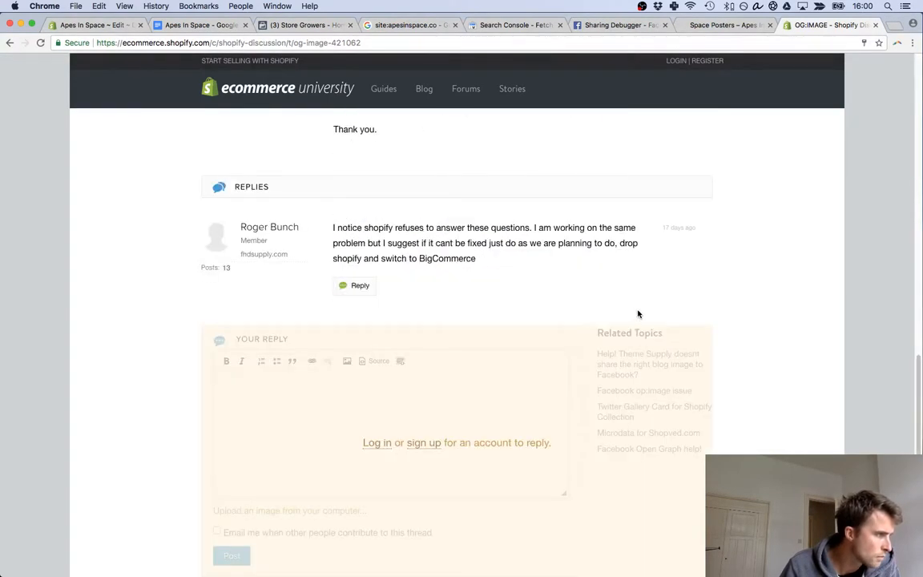
scroll(638, 315, up, 3)
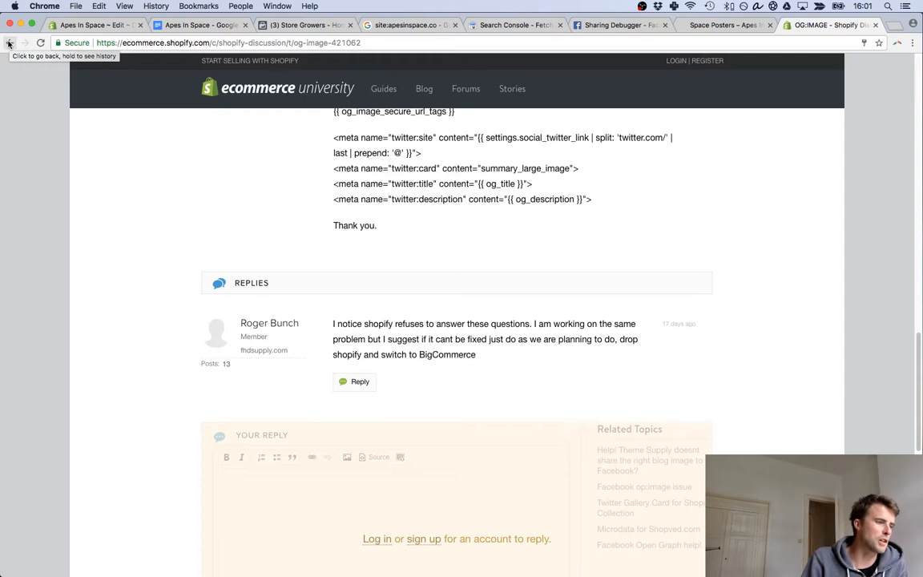
drag(9, 44, 10, 46)
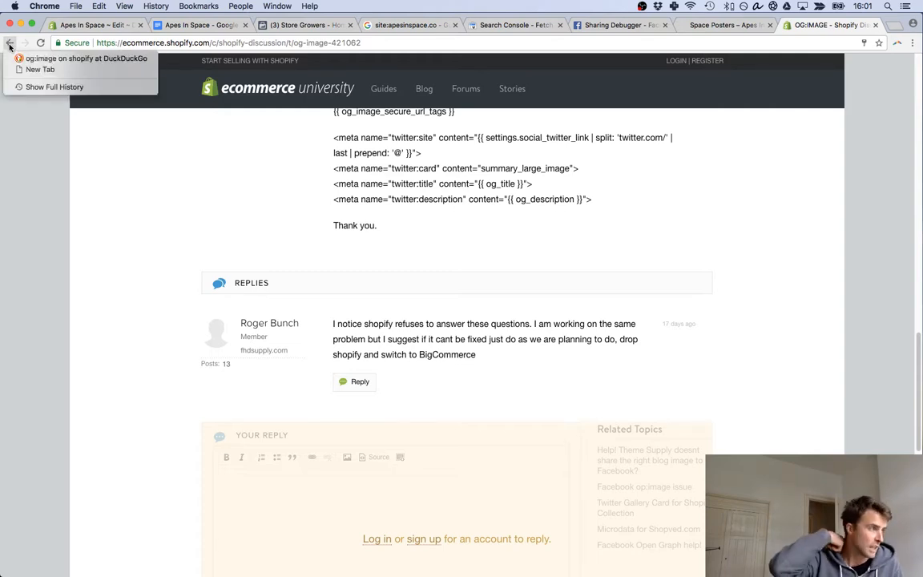
click(48, 58)
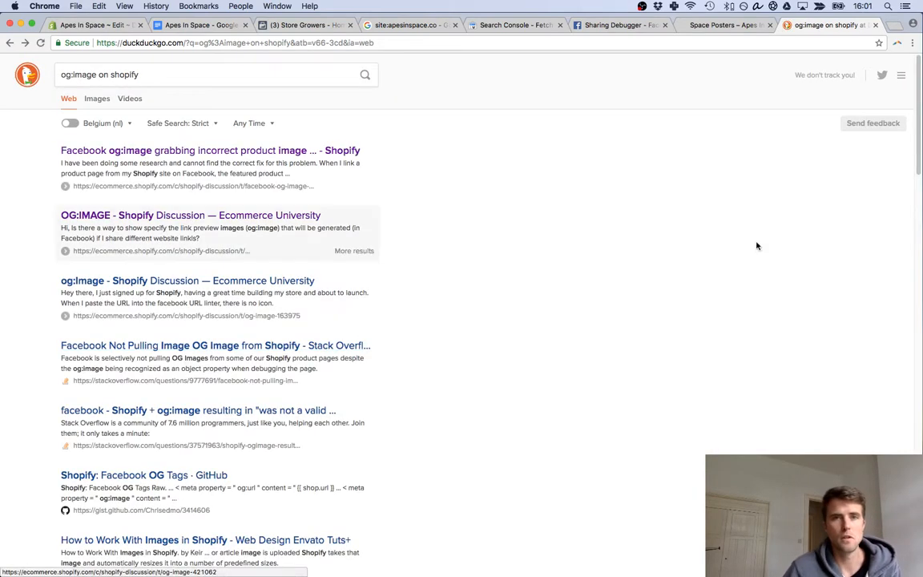
- Open the og:Image forum thread, the two Stack Overflow og:image questions and the Facebook OG Tags gist from the search results in new tabs
scroll(448, 280, down, 2)
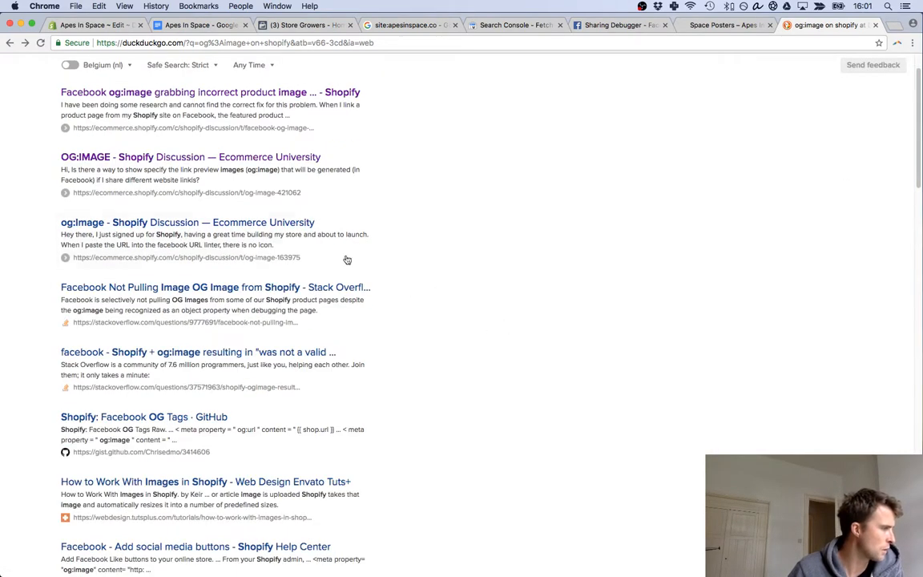
right_click(278, 222)
click(326, 227)
right_click(192, 286)
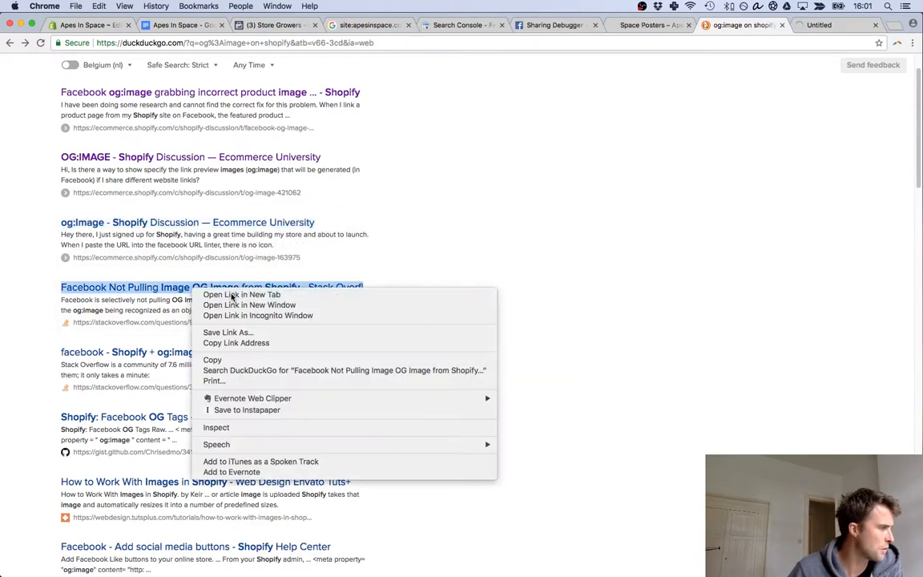
click(224, 294)
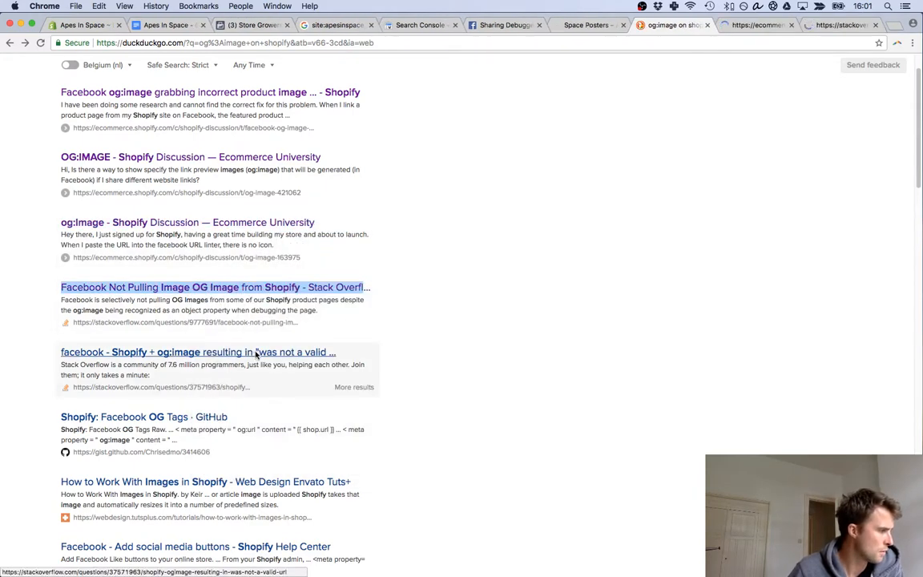
right_click(264, 354)
click(466, 357)
scroll(466, 357, down, 3)
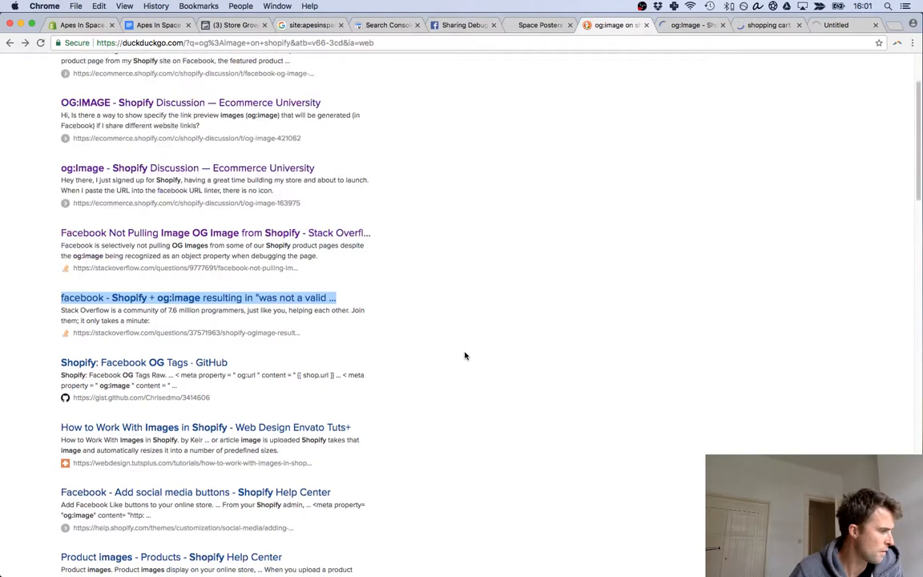
scroll(424, 425, down, 1)
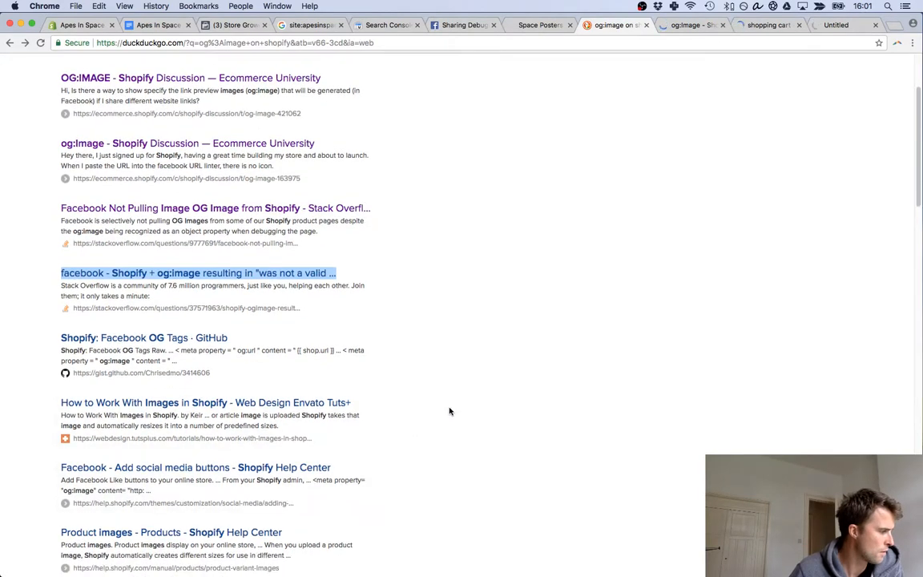
right_click(210, 338)
key(Down)
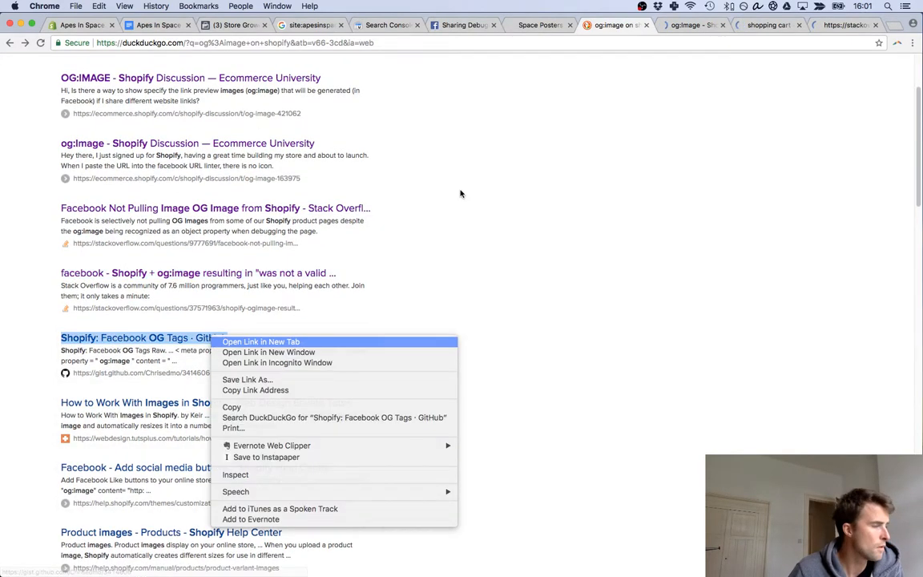
key(Return)
- Close the search results and read the og:Image forum thread and the Stack Overflow question "Facebook Not Pulling Image OG Image from Shopify"
click(595, 25)
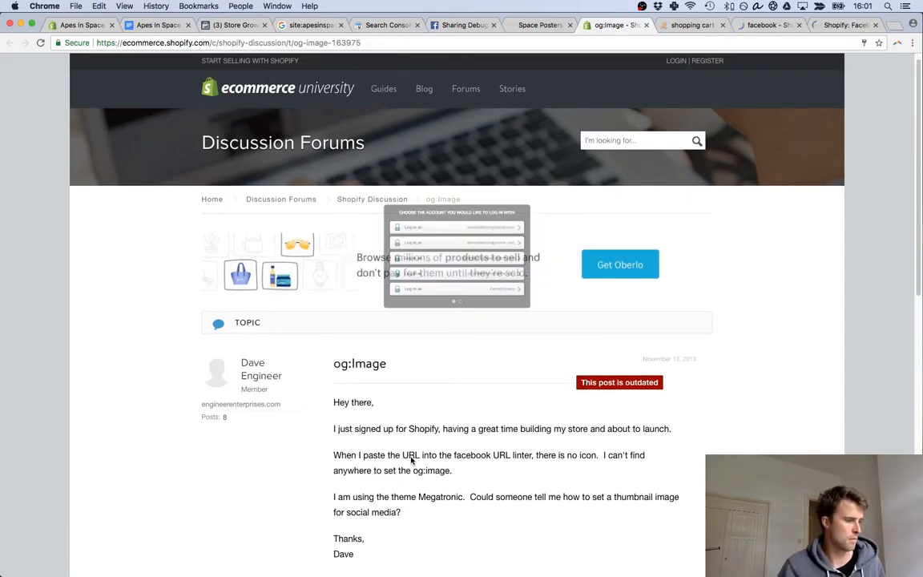
scroll(417, 452, down, 5)
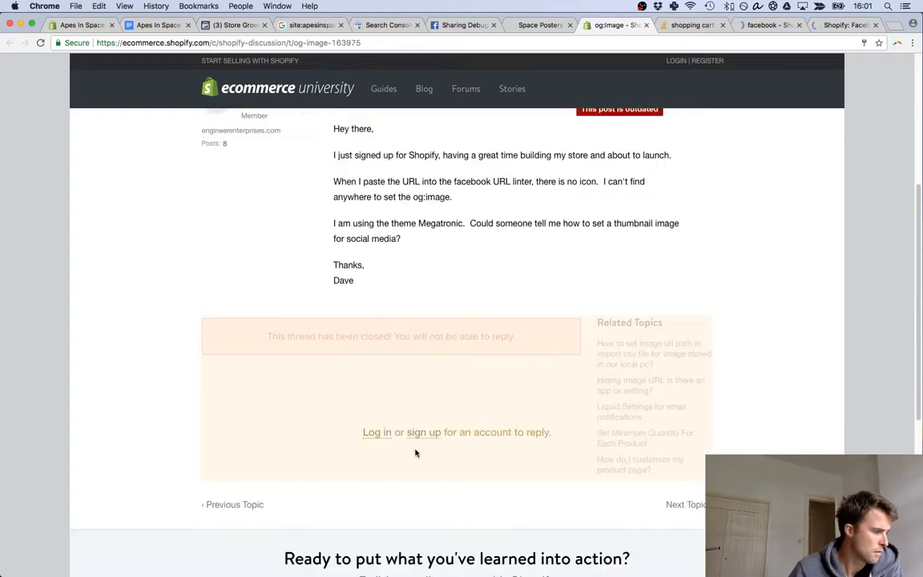
click(646, 24)
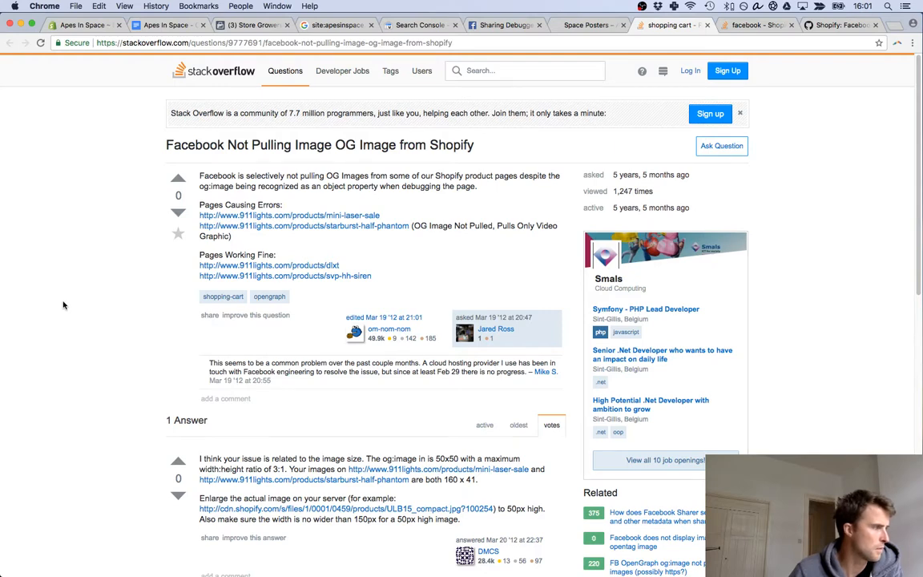
scroll(65, 308, down, 5)
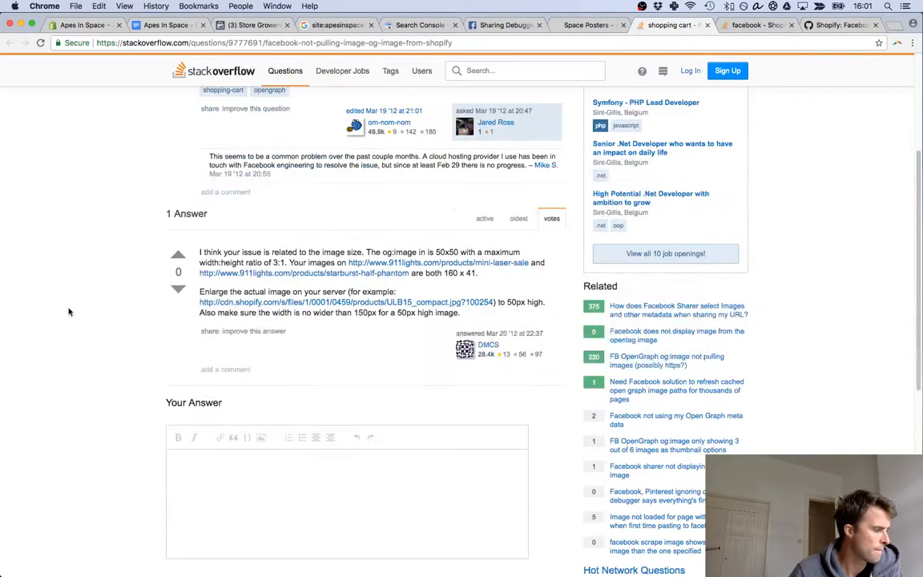
- Read the Stack Overflow question "Shopify + og:image resulting in 'was not a valid URL.'" and its accepted answer
click(706, 25)
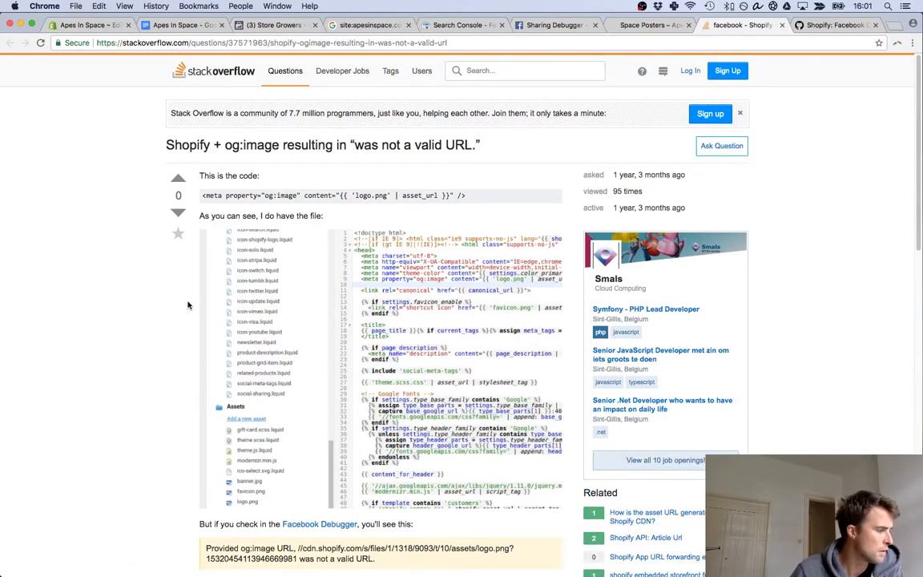
scroll(190, 307, down, 2)
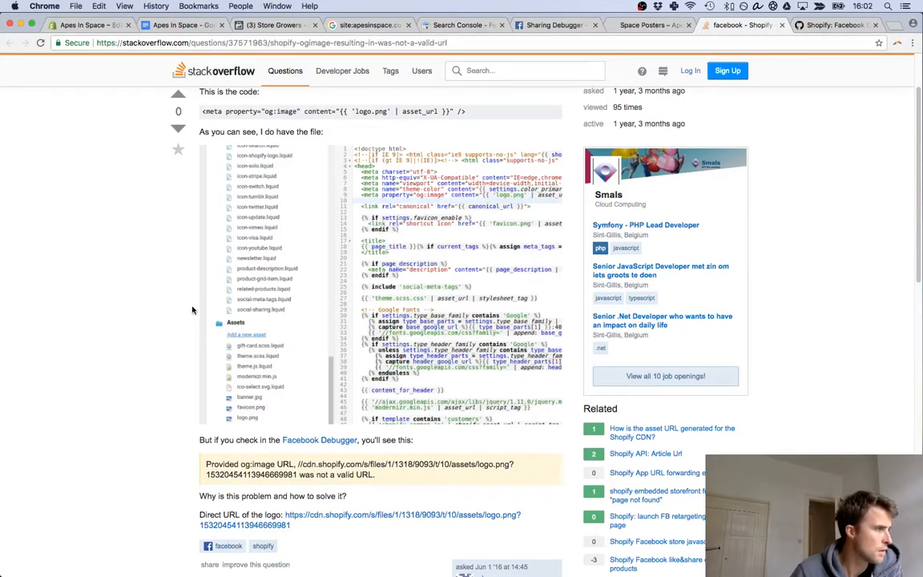
scroll(198, 314, up, 2)
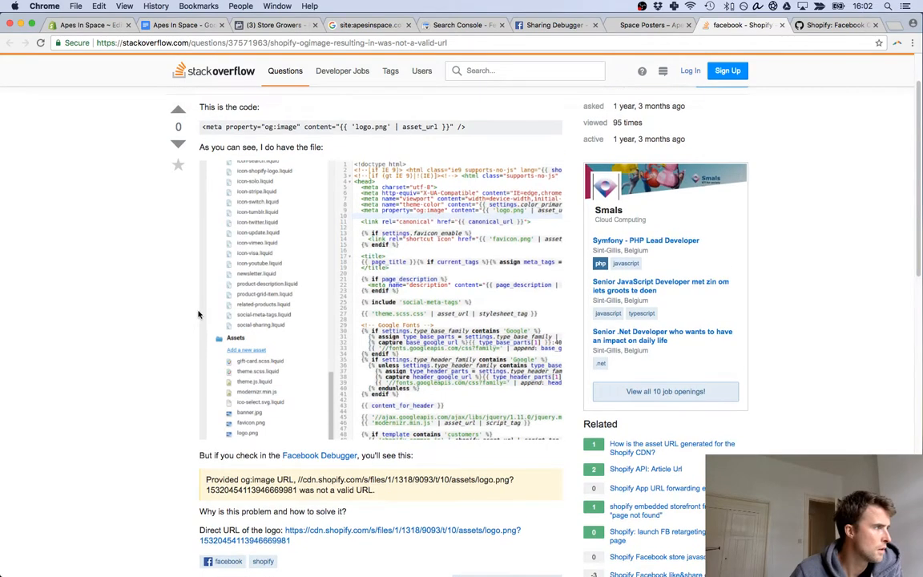
scroll(200, 316, down, 10)
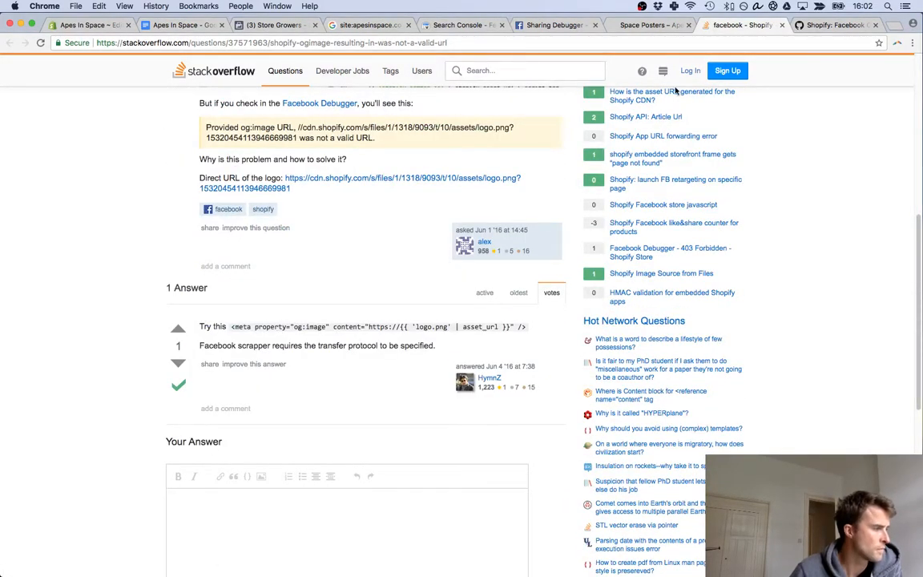
- Check the Sharing Debugger's warnings for apesinspace.co, then view and close the snippet-fb-open-graph-tags.liquid gist
click(649, 25)
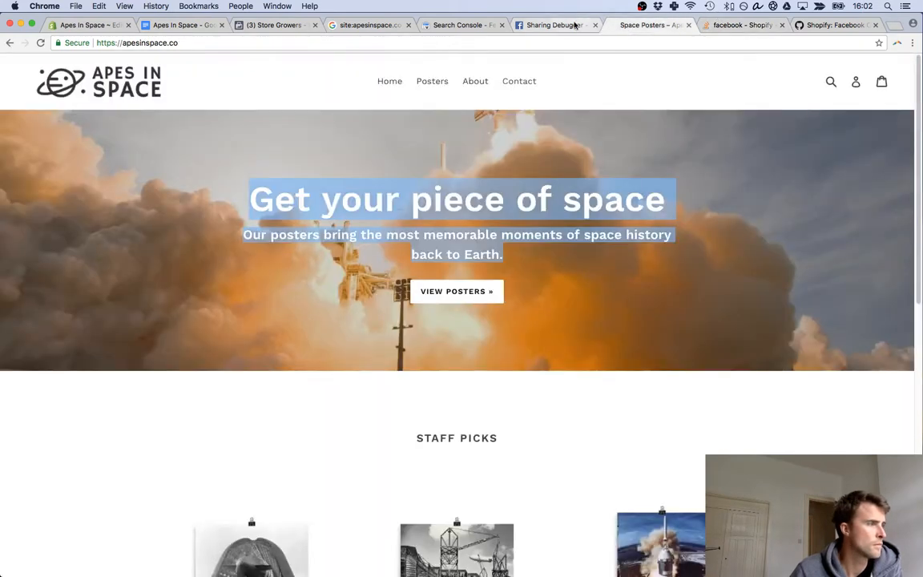
click(560, 25)
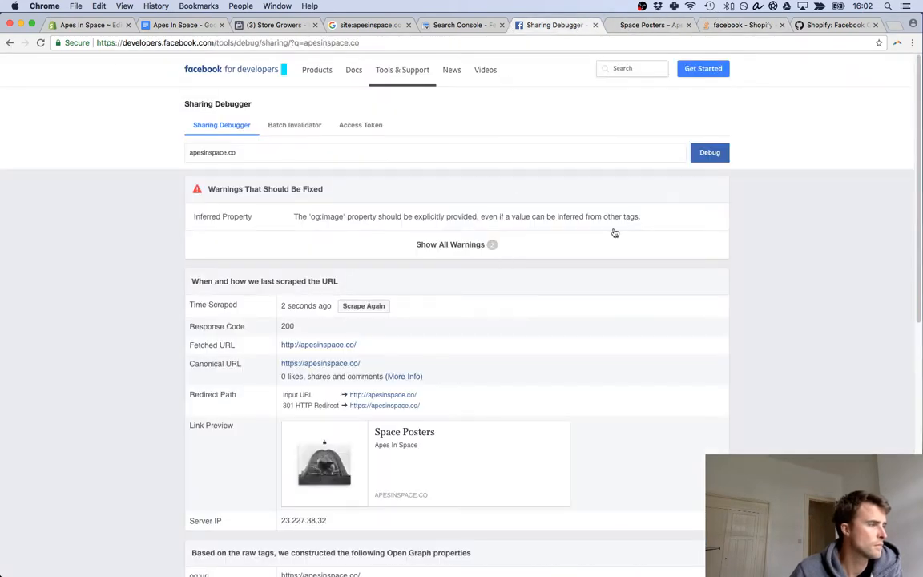
click(709, 152)
click(807, 25)
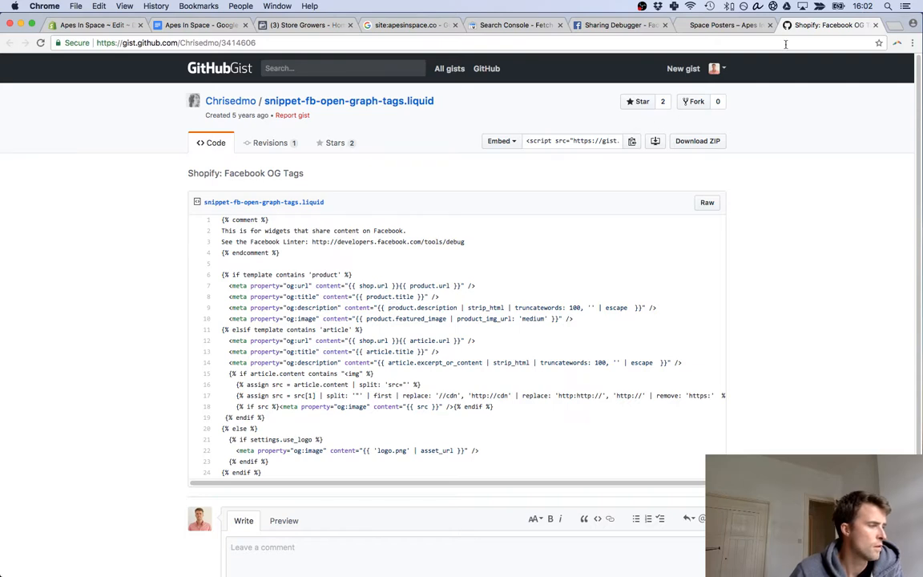
key(super+w)
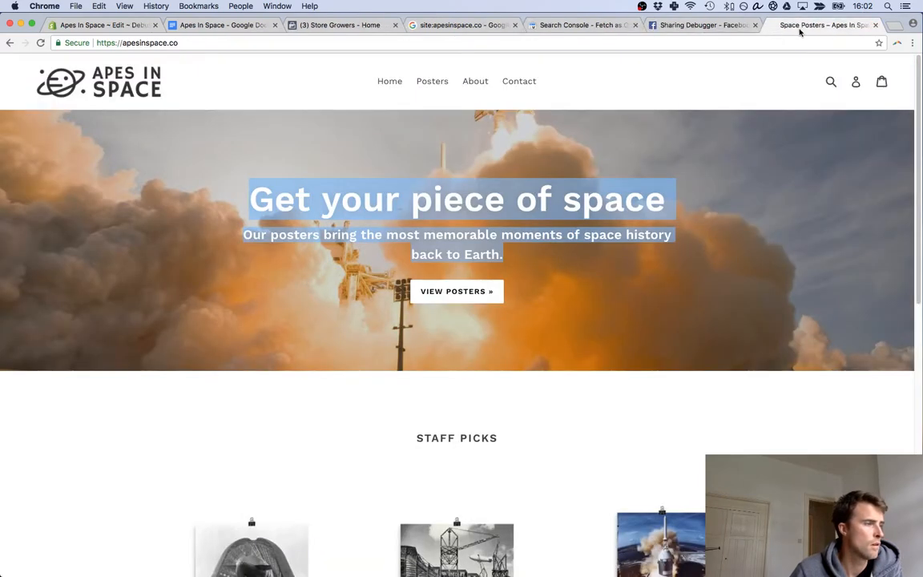
- Debug apesinspace.co again in the Sharing Debugger and have the page rescraped
click(692, 26)
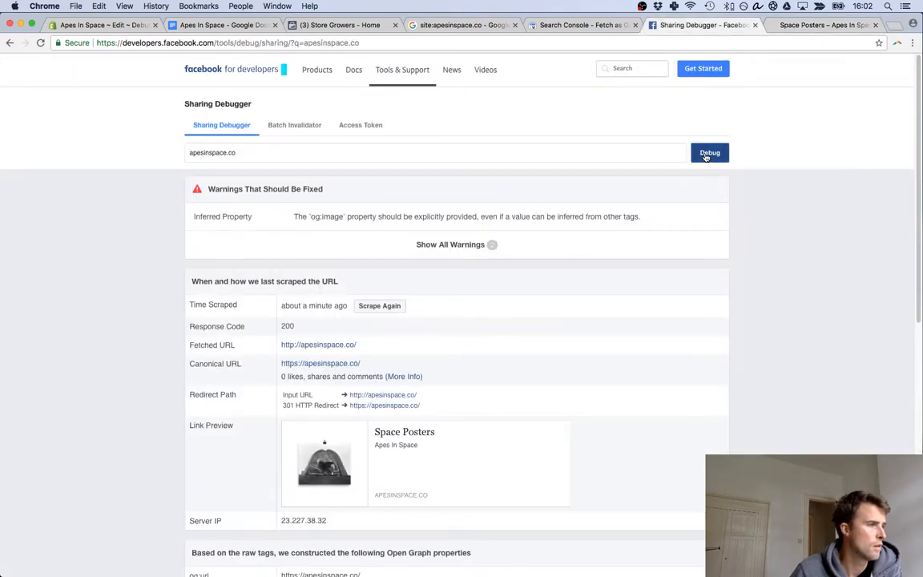
click(704, 152)
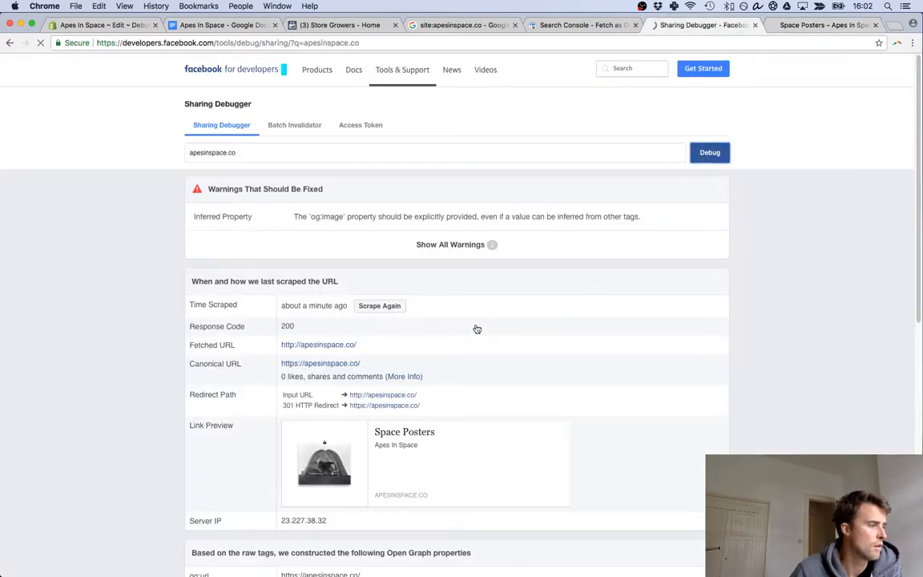
click(389, 307)
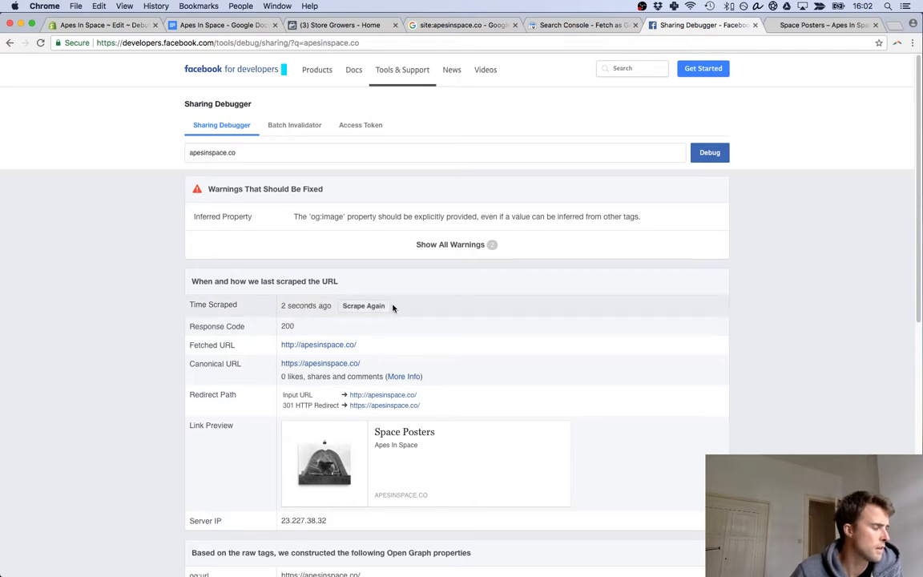
click(343, 25)
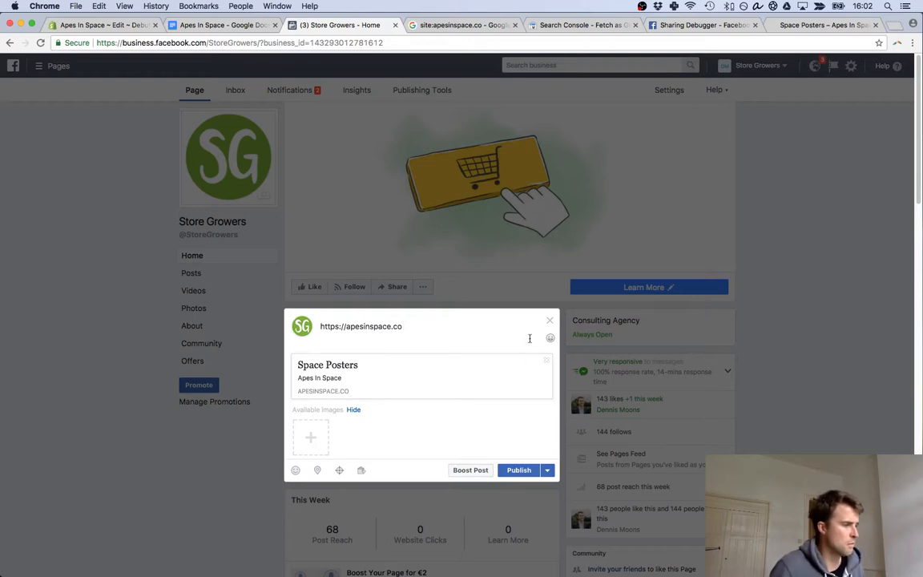
drag(434, 328, 318, 327)
key(super+c)
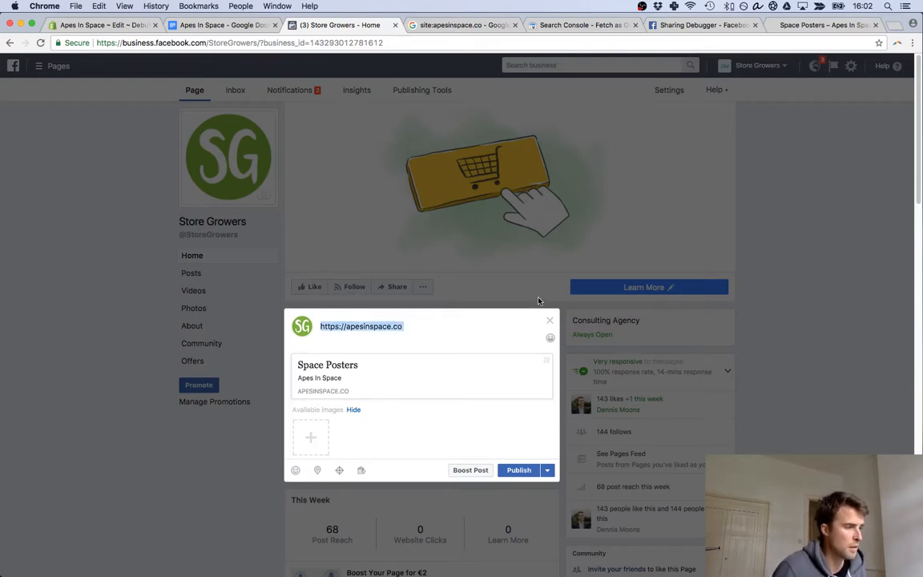
click(493, 290)
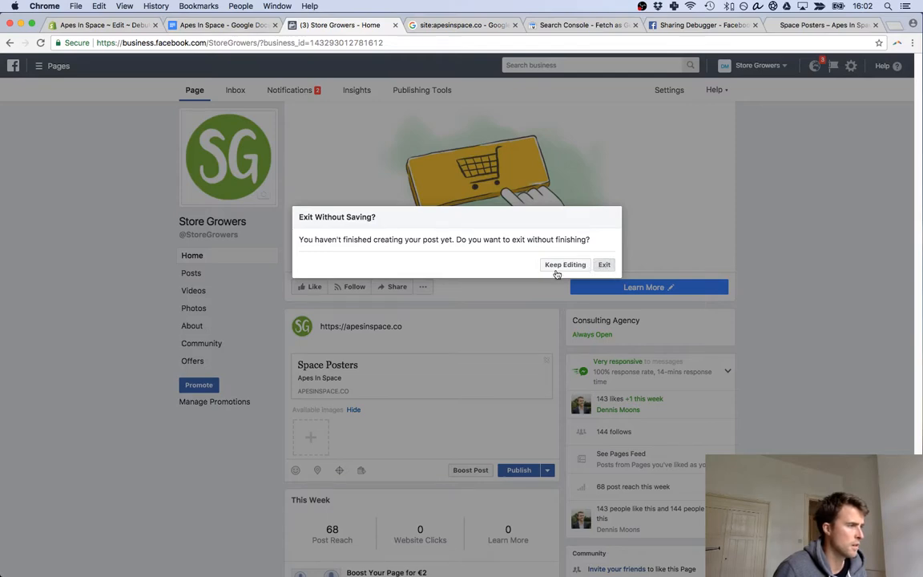
click(603, 264)
click(426, 326)
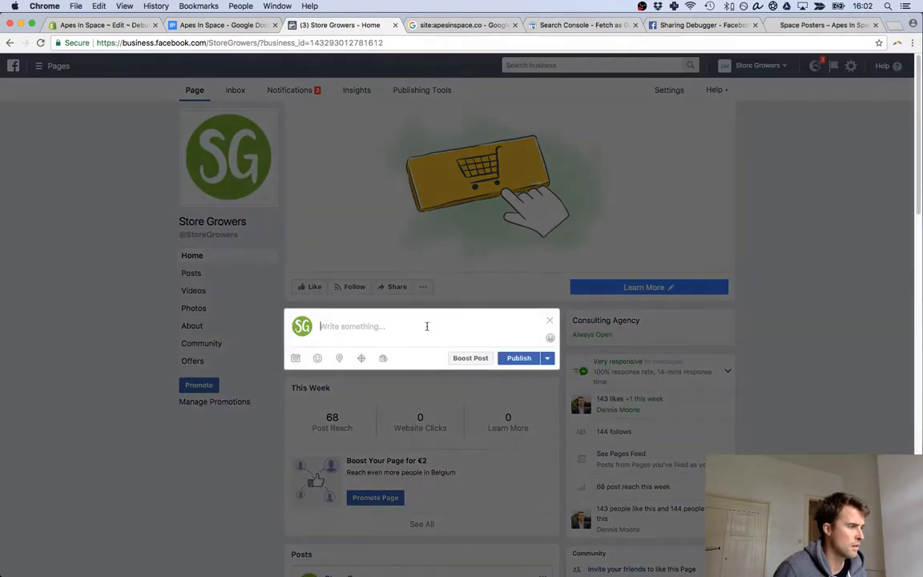
key(super+v)
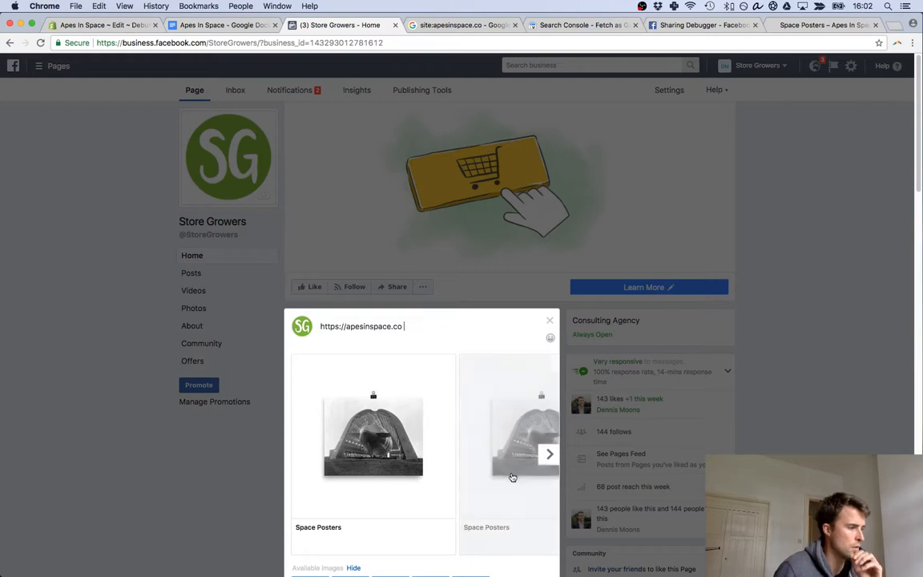
- Deselect the four black-and-white poster images in the link preview, keeping only the colour rocket launch poster
scroll(489, 460, down, 1)
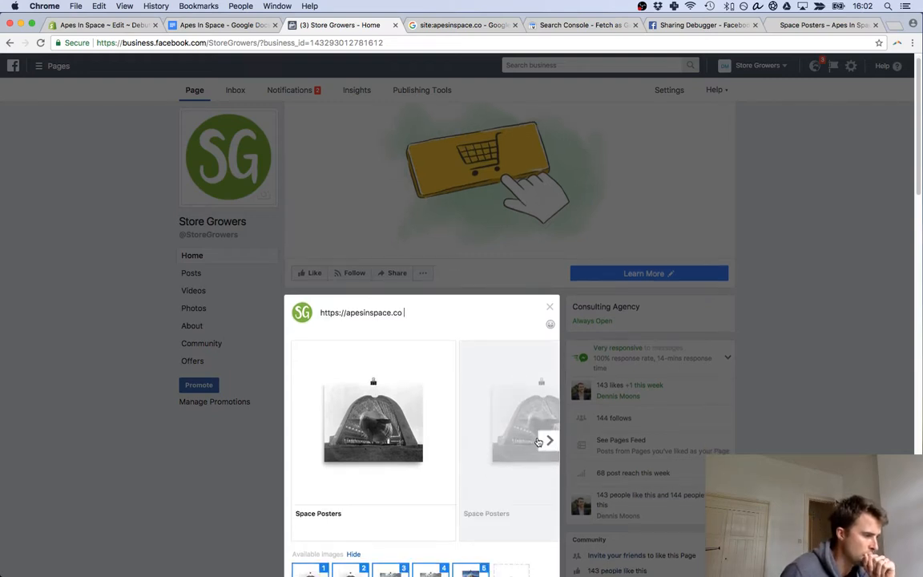
scroll(541, 441, down, 2)
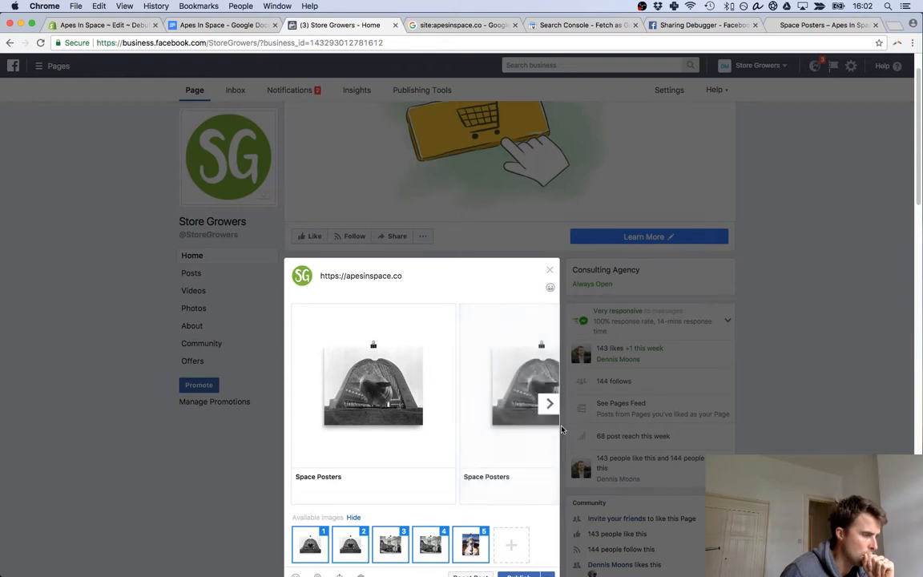
scroll(496, 510, down, 4)
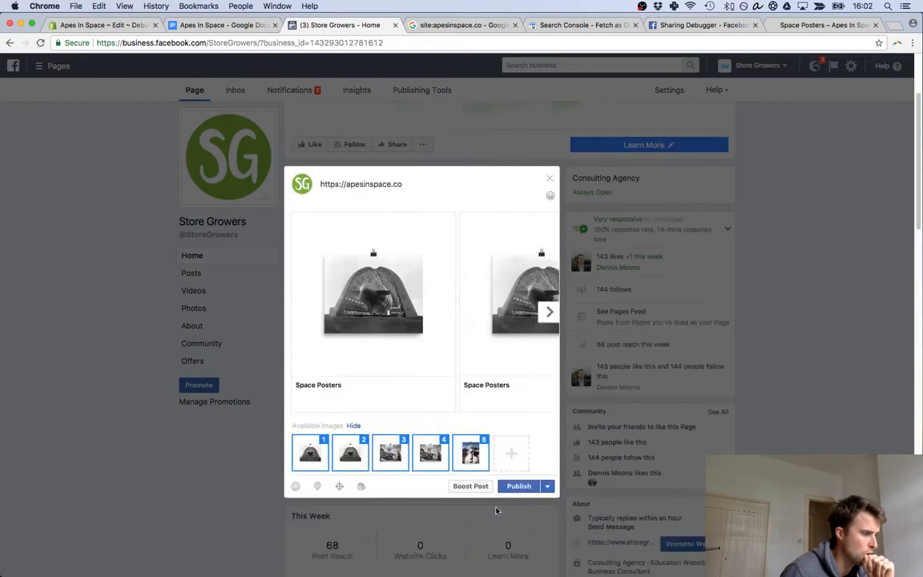
click(356, 427)
click(355, 426)
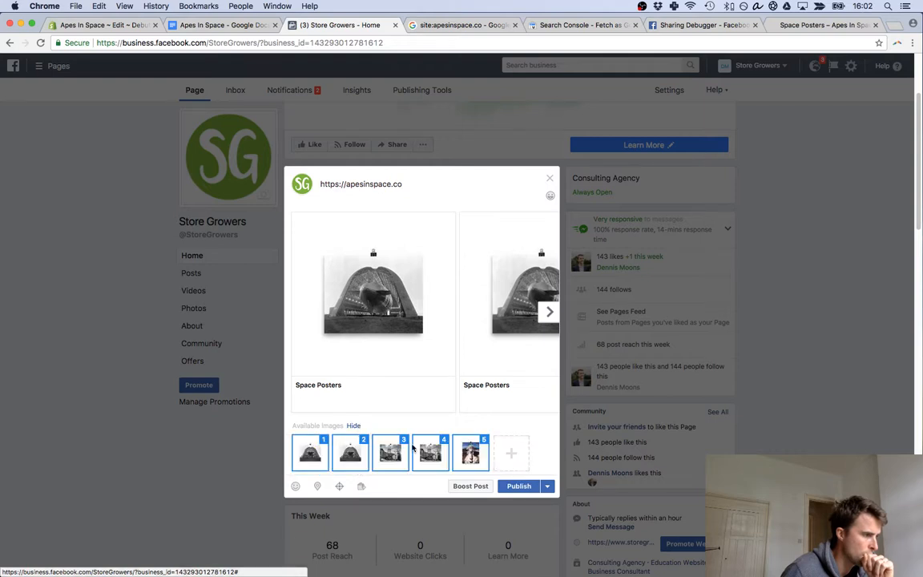
click(470, 452)
click(431, 453)
click(390, 452)
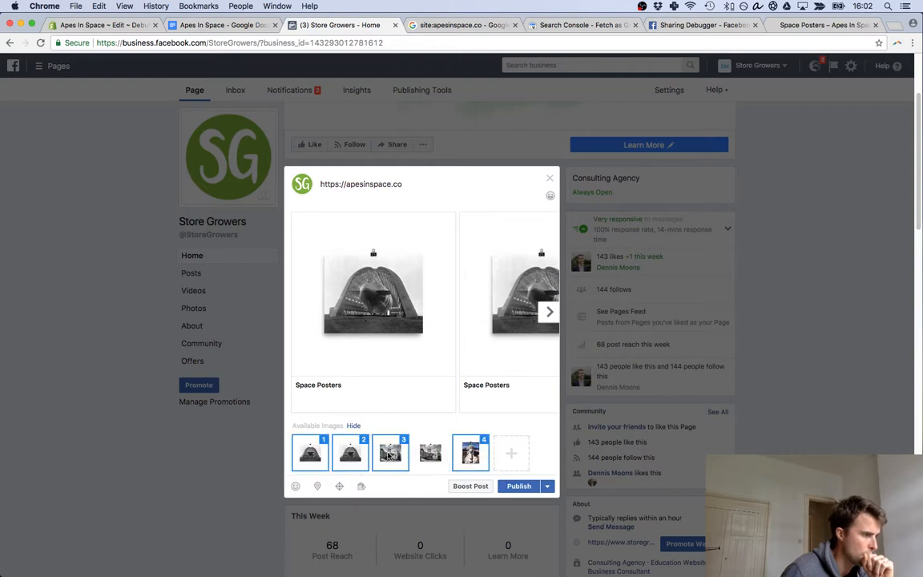
click(350, 453)
click(310, 453)
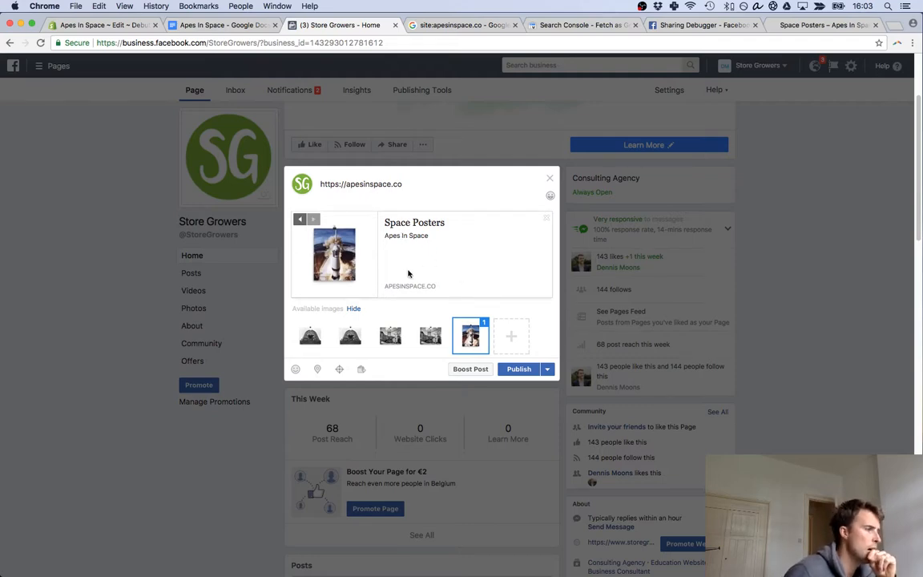
- Close the Facebook draft post, switch to the Twitter reply and insert the scientist emoji after "testing", searching emoji for "lab"
click(550, 179)
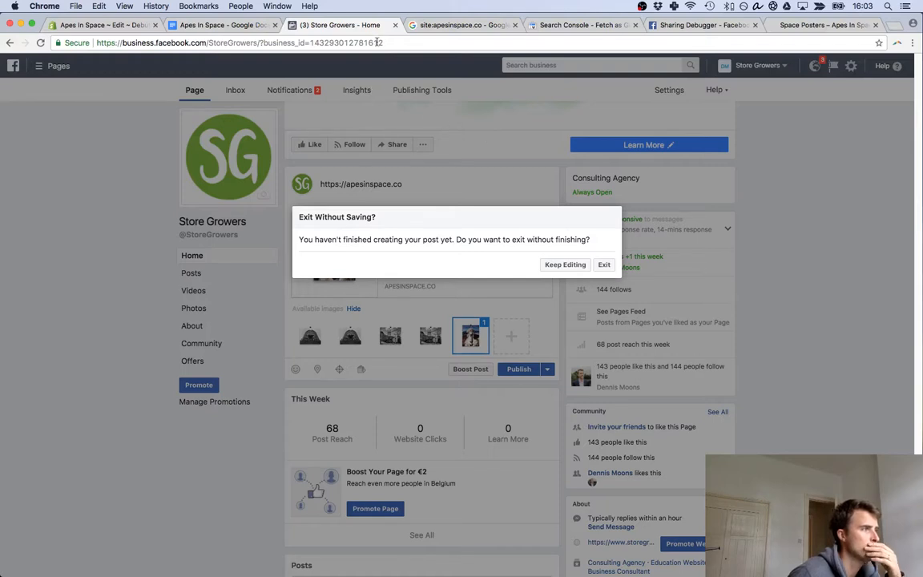
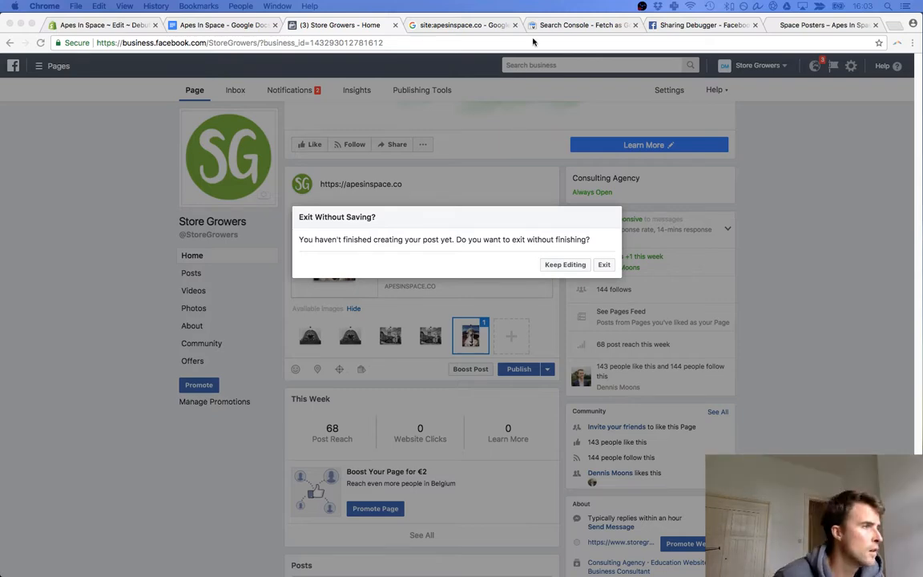
key(super+grave)
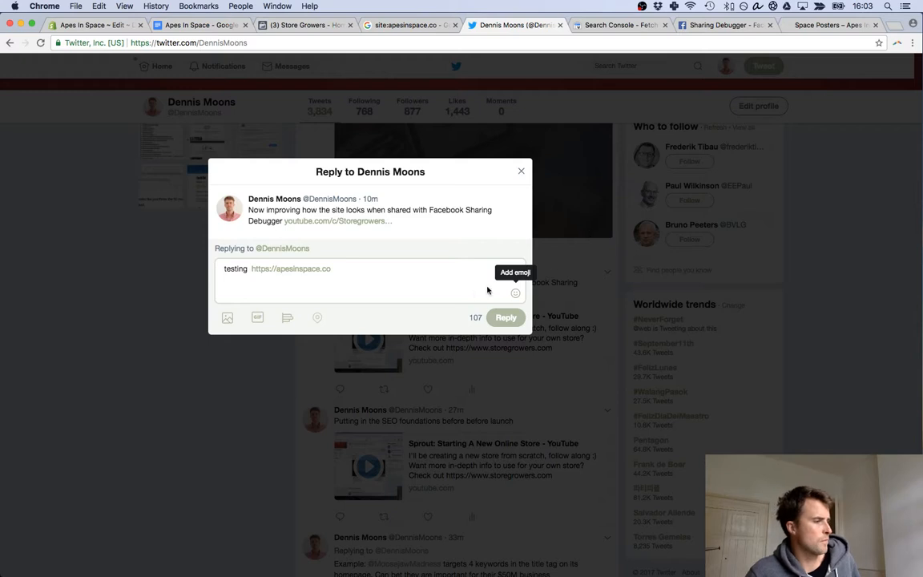
click(513, 293)
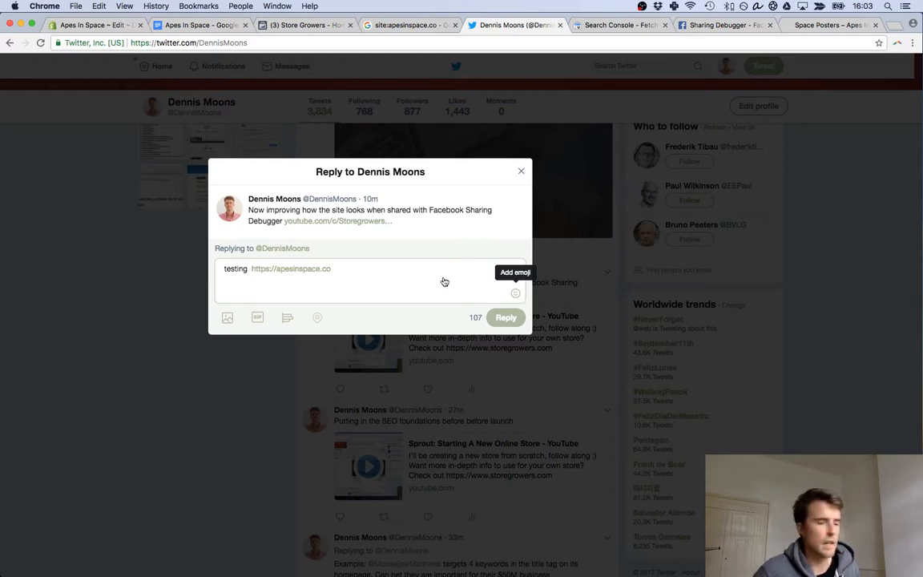
key(Escape)
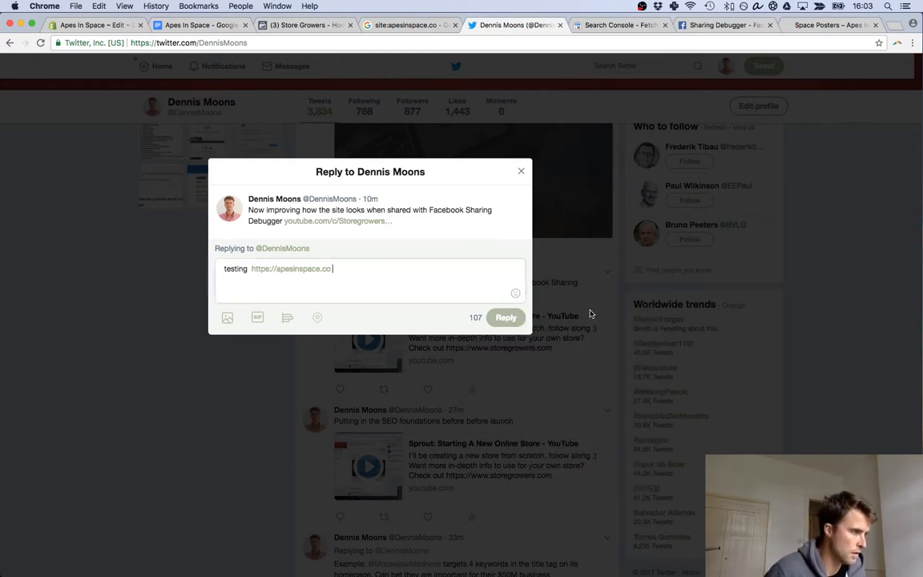
click(515, 293)
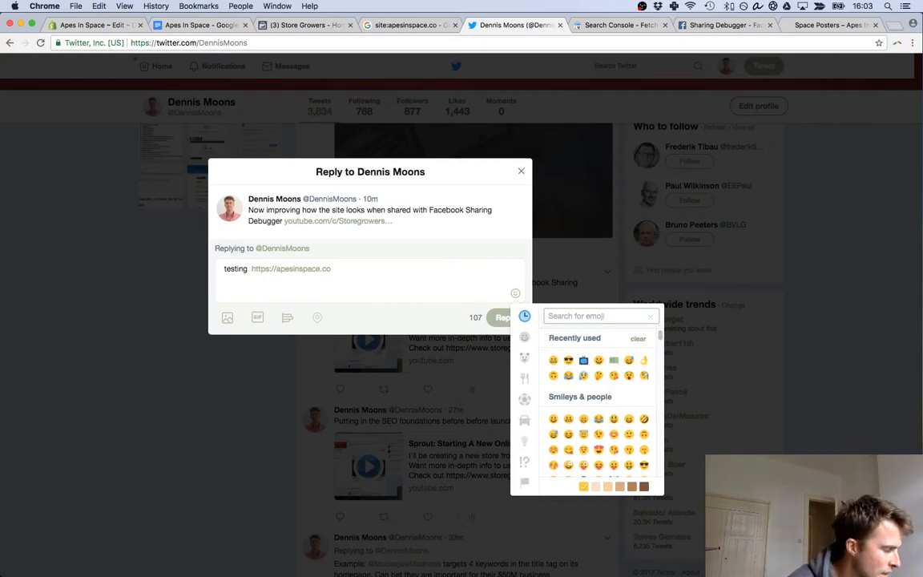
text(lab)
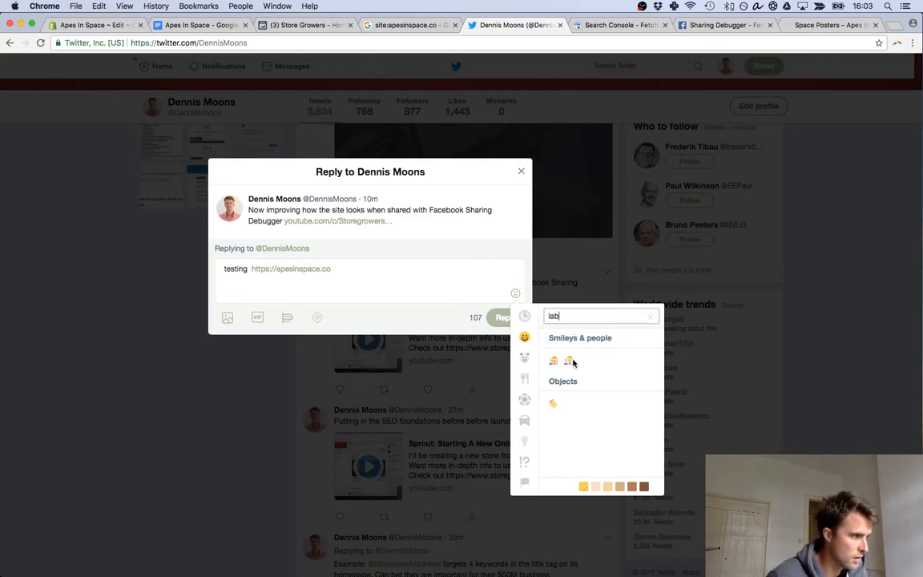
key(Return)
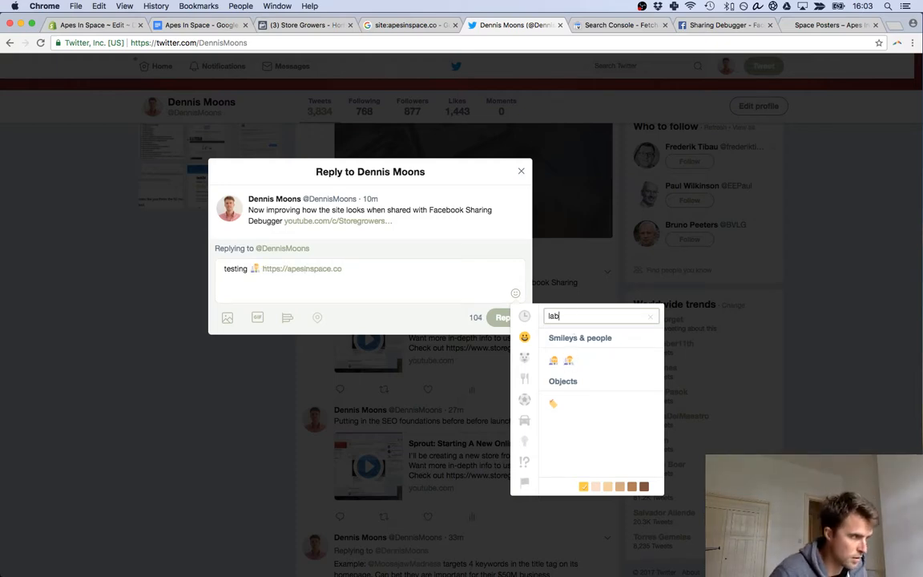
- Search the emoji picker for "tube" and "test", clearing each search term
key(BackSpace)
key(BackSpace)
key(BackSpace)
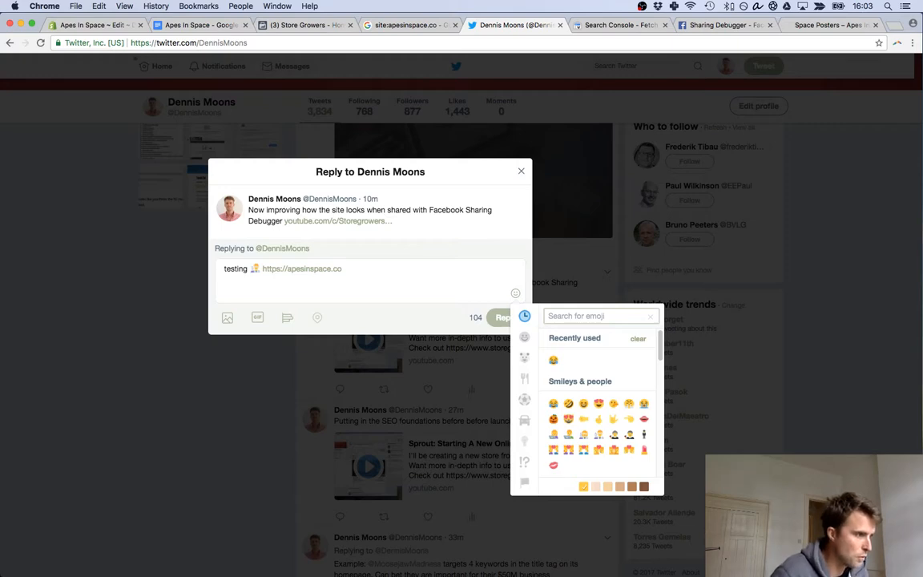
text(tube)
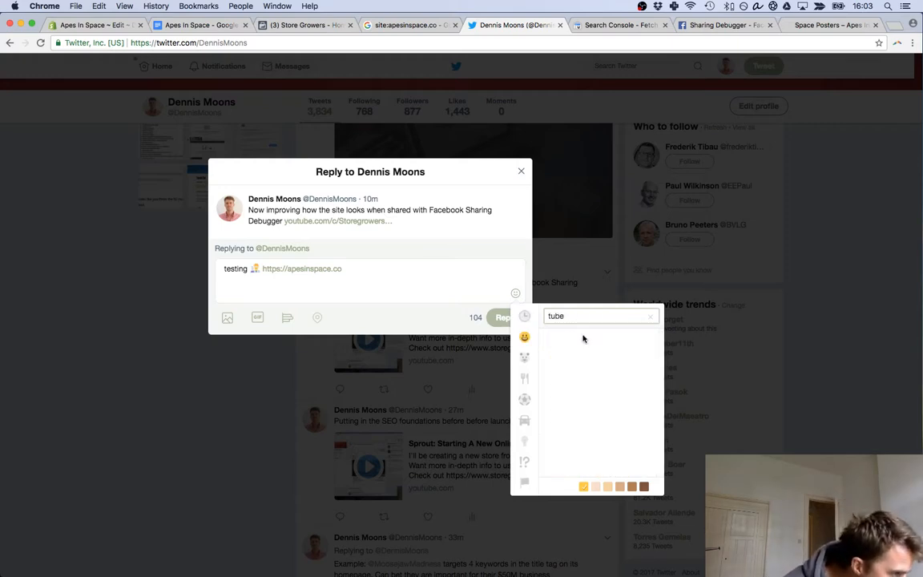
drag(583, 321, 525, 312)
text(test)
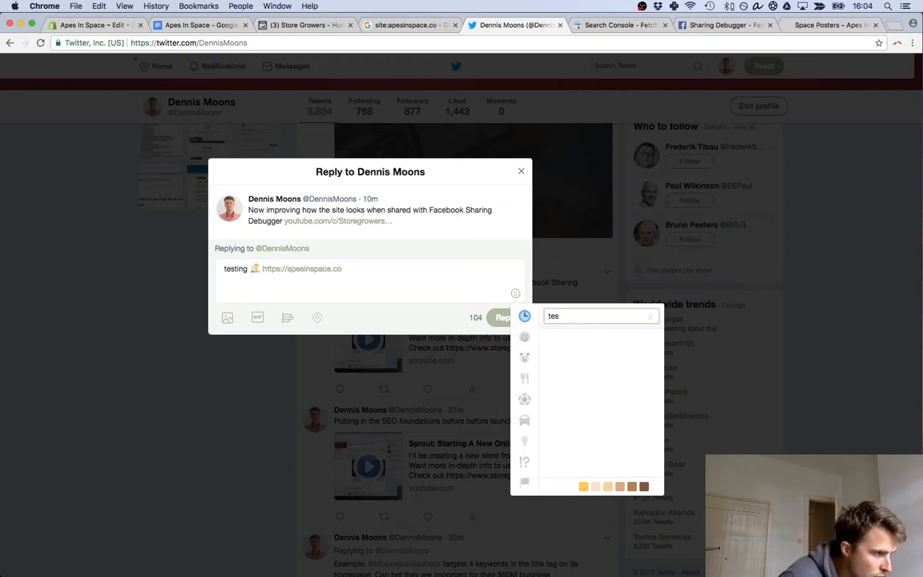
key(BackSpace)
key(BackSpace)
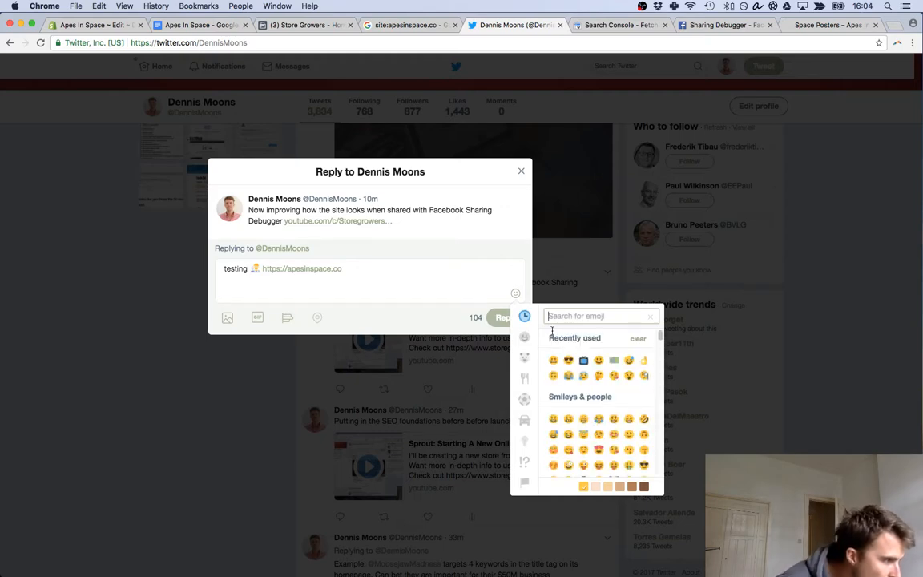
- Look through the emoji picker from the food category down to the flags for a suitable testing emoji
click(524, 378)
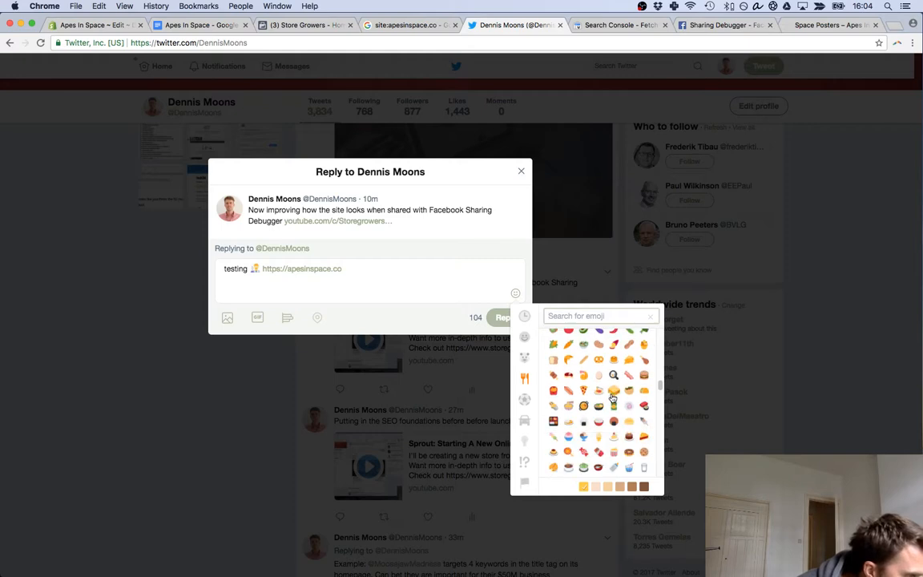
scroll(611, 394, down, 5)
scroll(611, 400, down, 6)
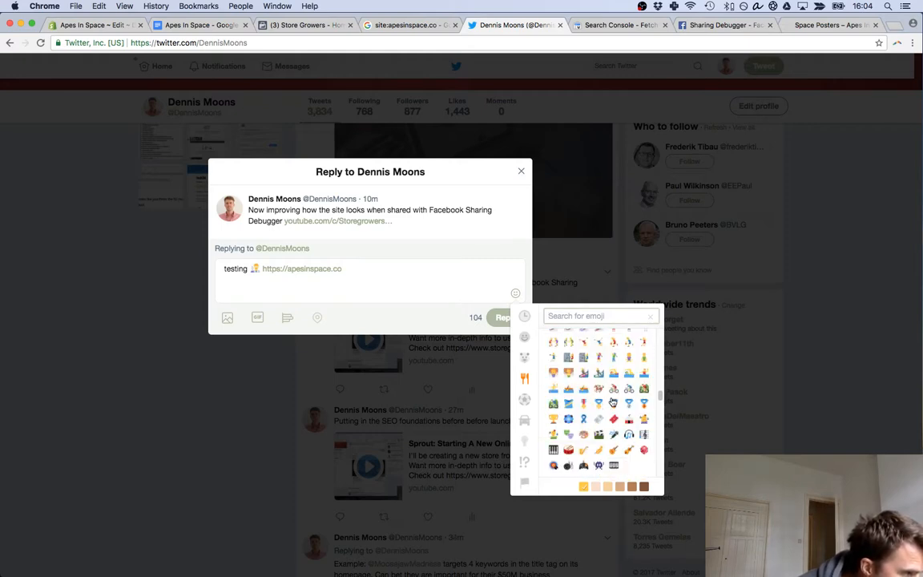
scroll(613, 401, down, 5)
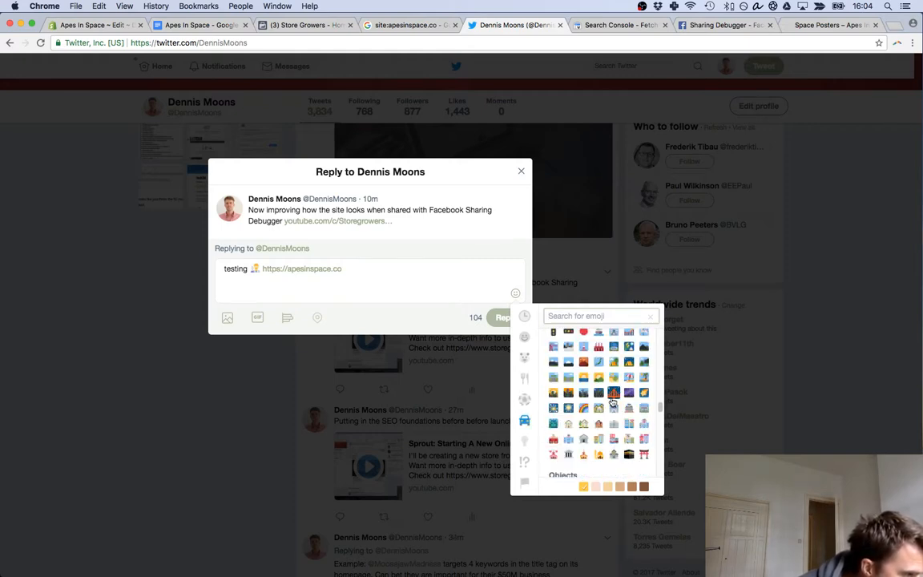
scroll(612, 401, down, 2)
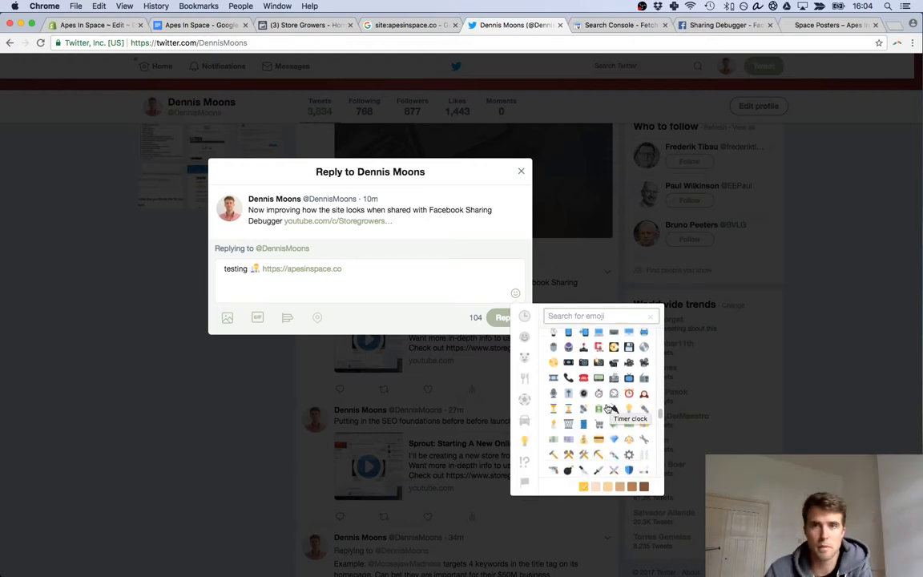
scroll(609, 405, down, 2)
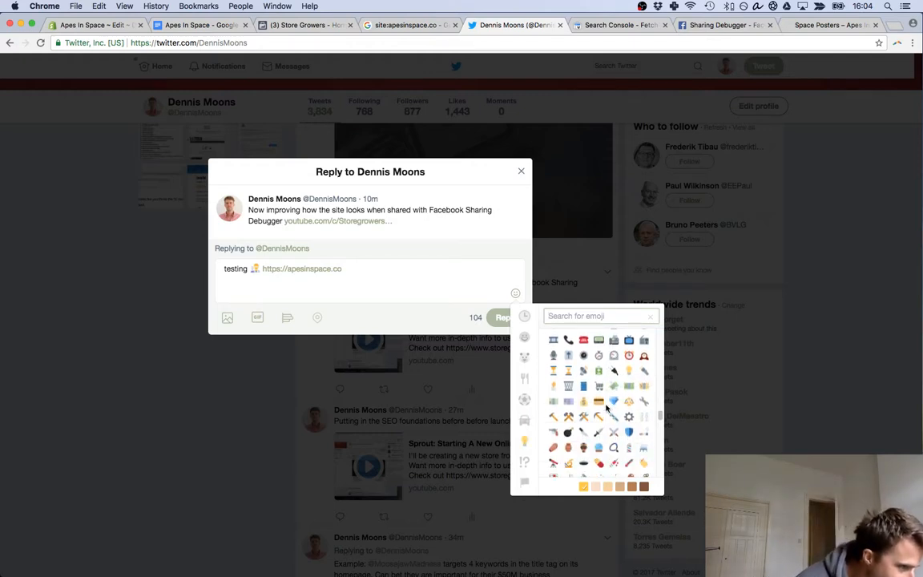
scroll(608, 409, down, 3)
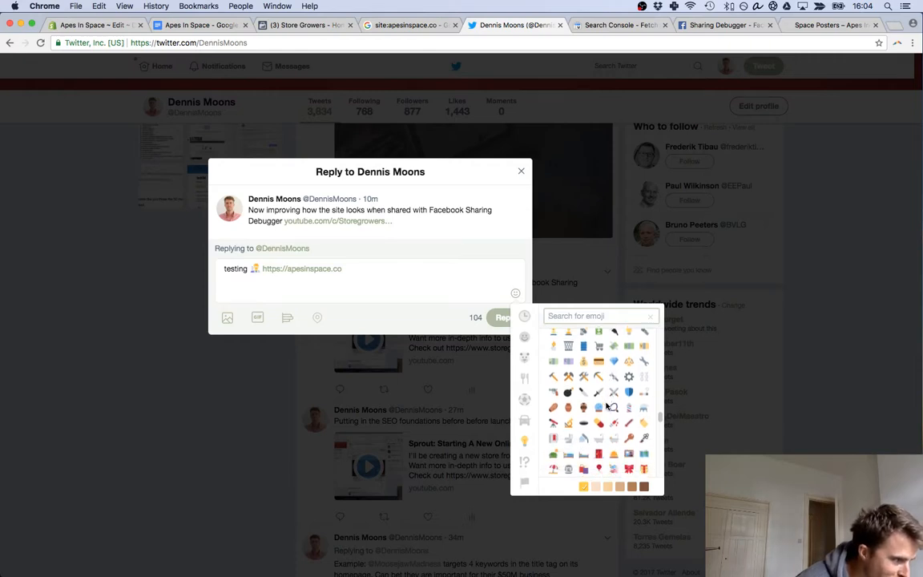
scroll(601, 410, down, 4)
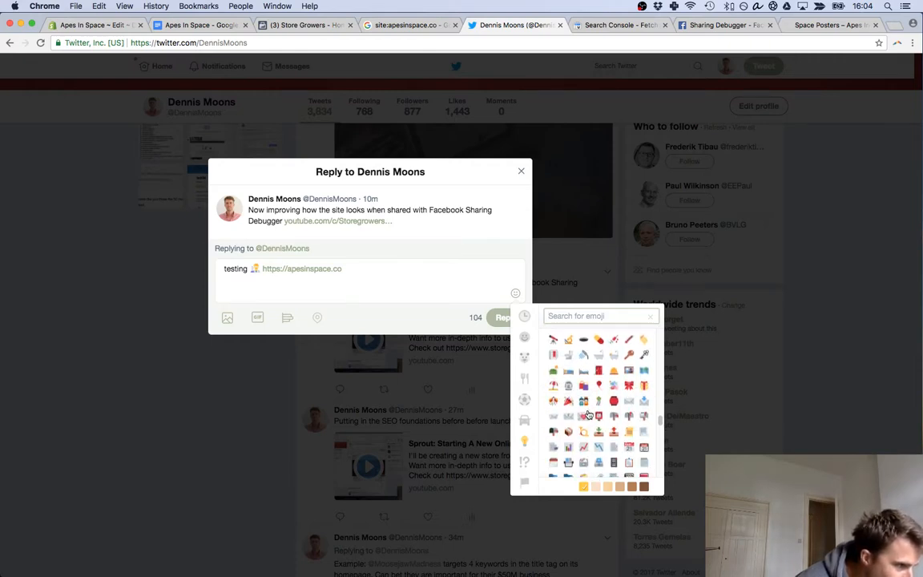
scroll(588, 415, down, 5)
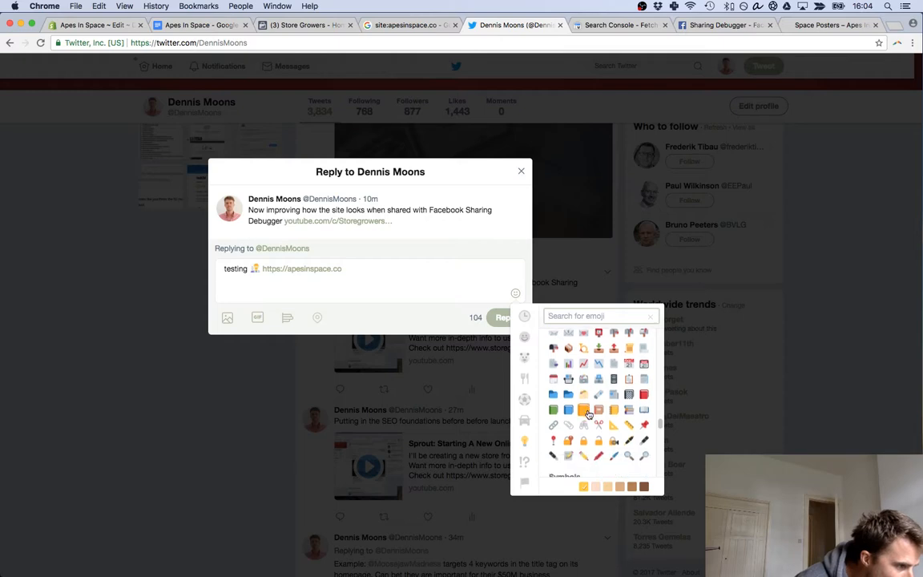
scroll(588, 414, down, 10)
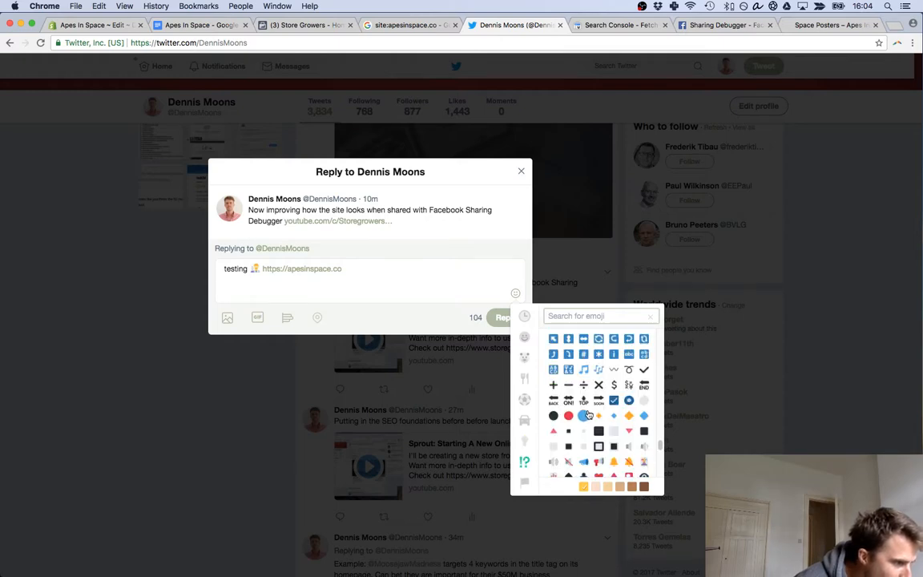
scroll(588, 414, down, 10)
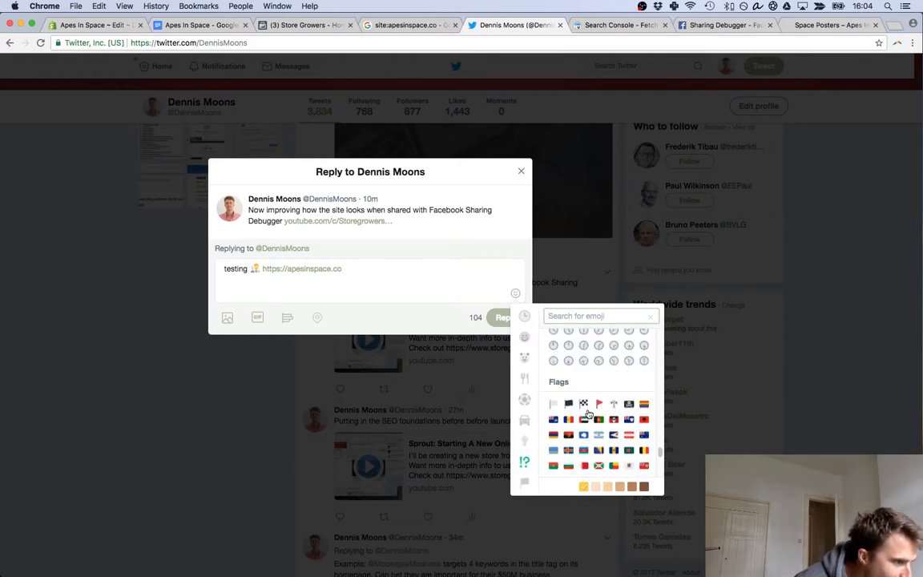
scroll(588, 414, down, 10)
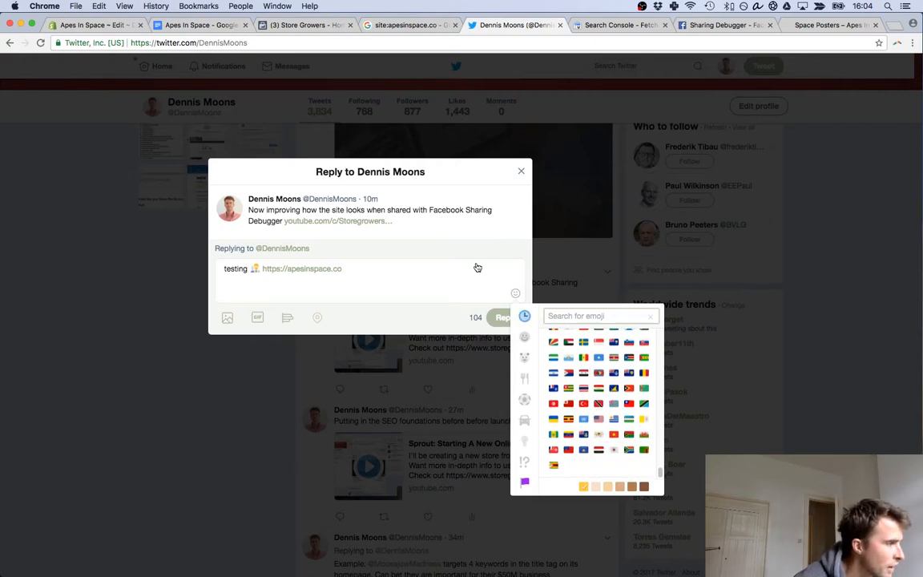
- Post the Twitter reply and open the parent tweet's thread to check the apesinspace.co link preview
click(410, 262)
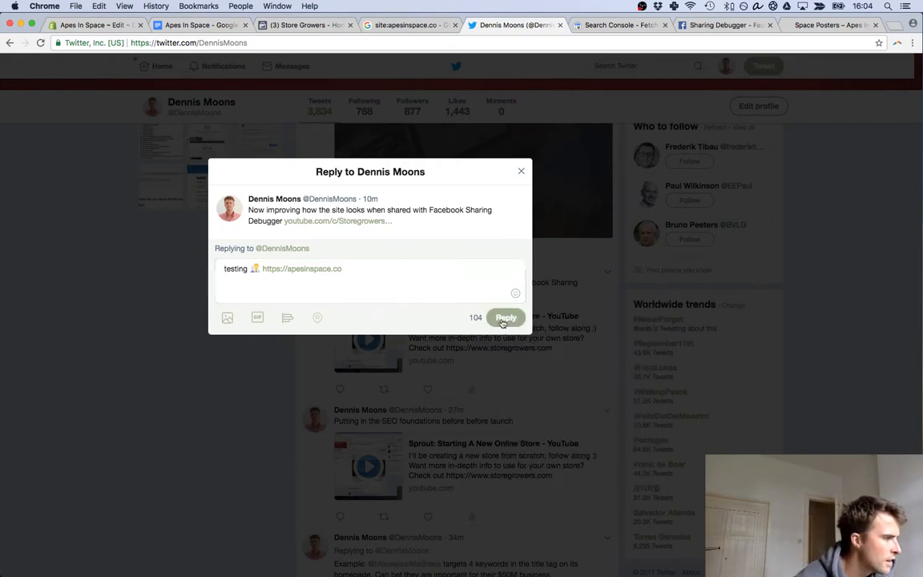
click(503, 318)
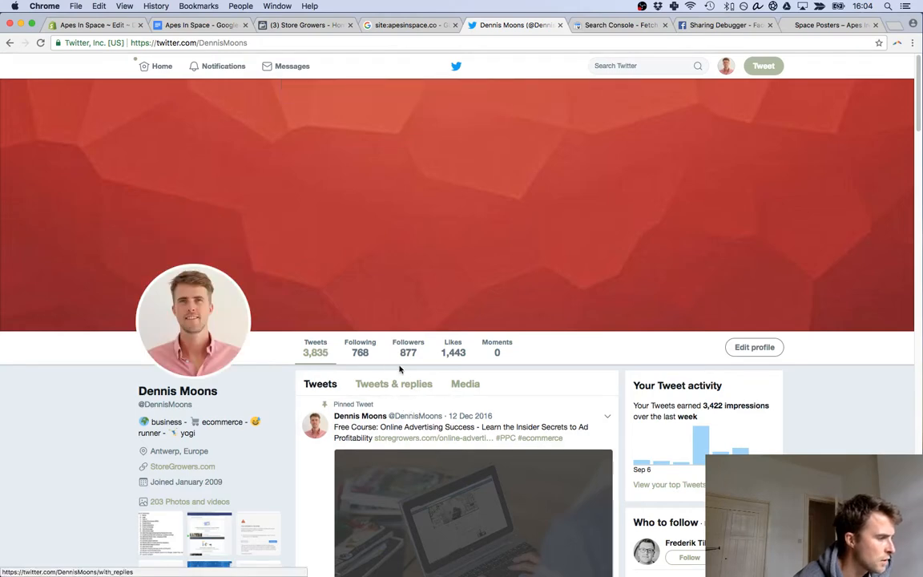
scroll(399, 368, down, 10)
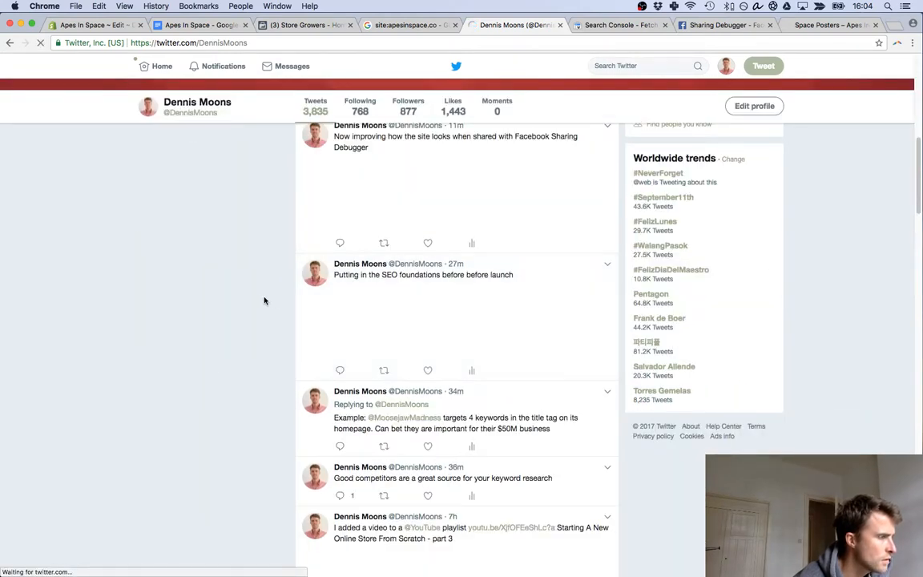
click(306, 232)
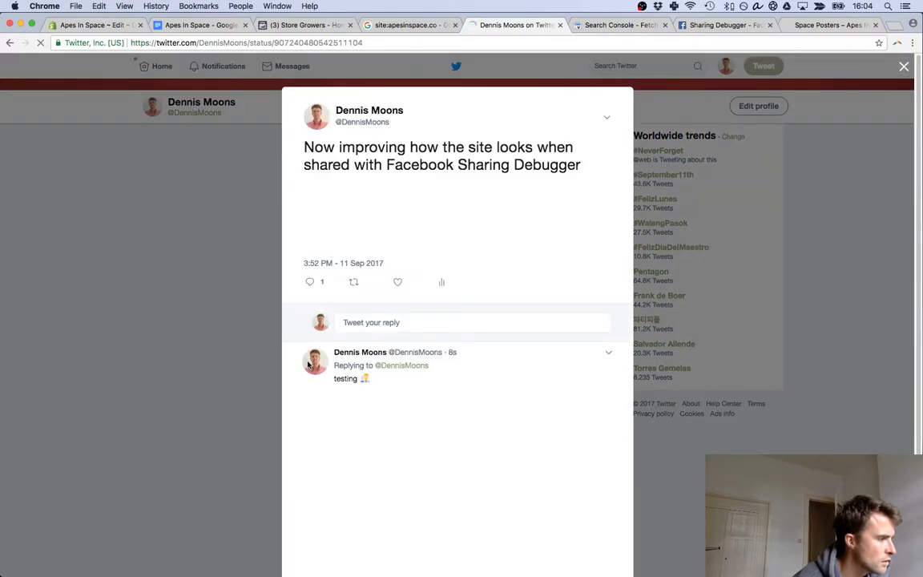
scroll(309, 365, down, 2)
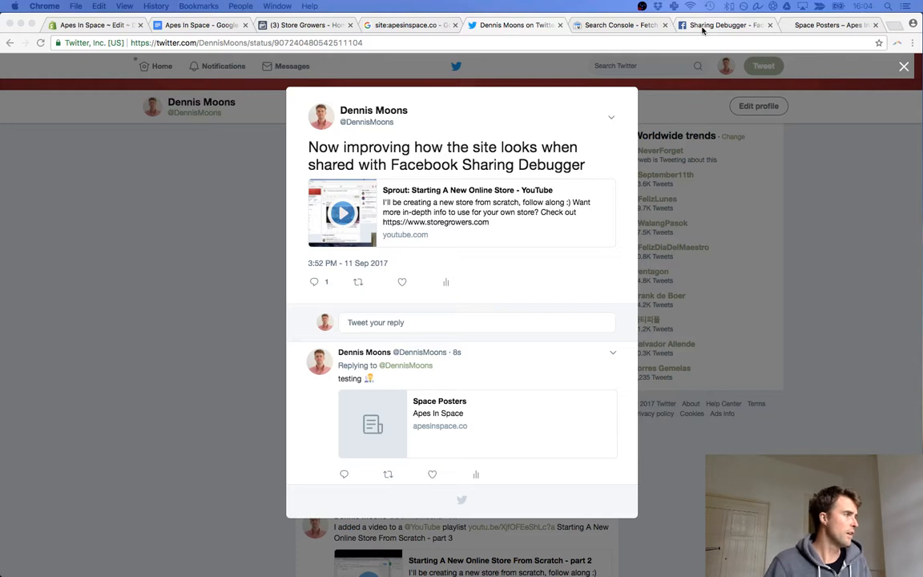
- Strike through "Making sharing prettier: meta description/image" in the launch essentials list of the Apes In Space document
click(199, 25)
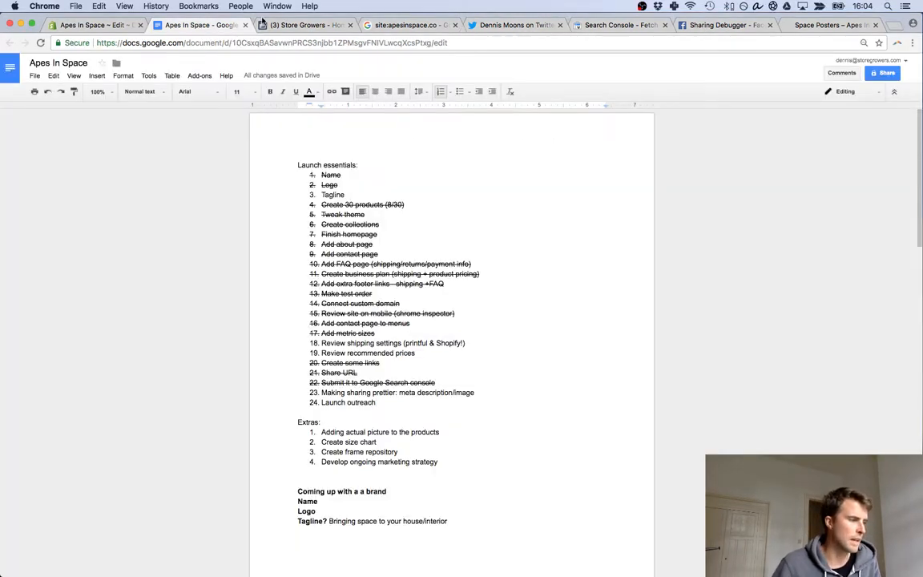
drag(475, 392, 277, 390)
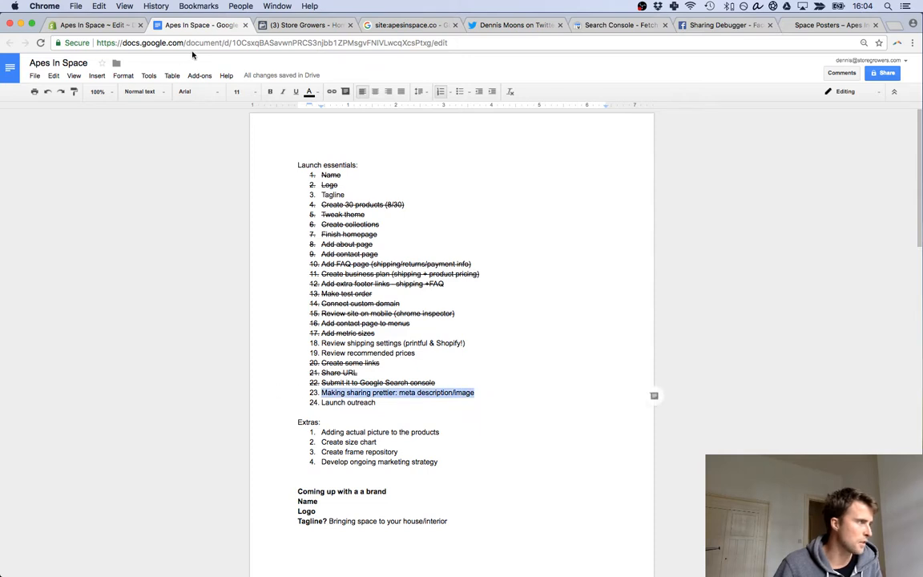
click(123, 75)
click(144, 130)
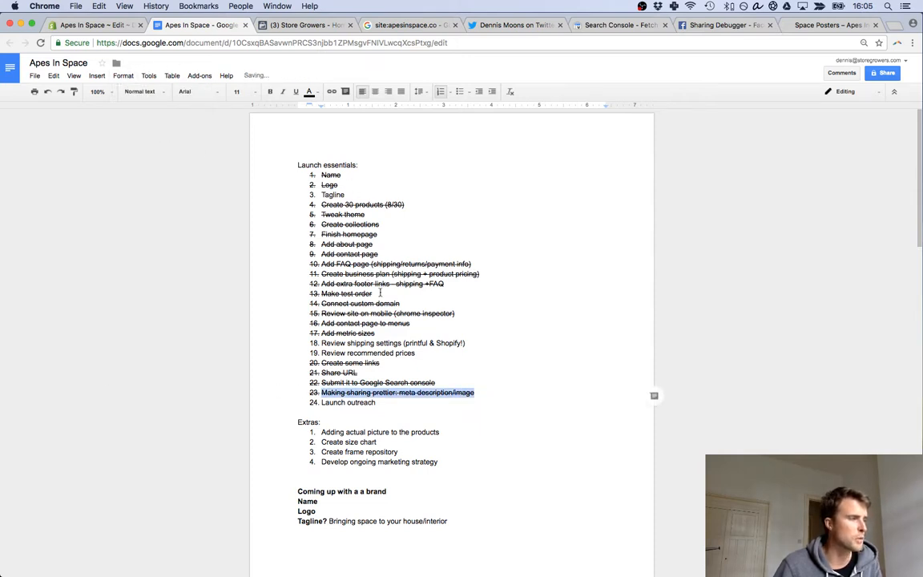
click(331, 343)
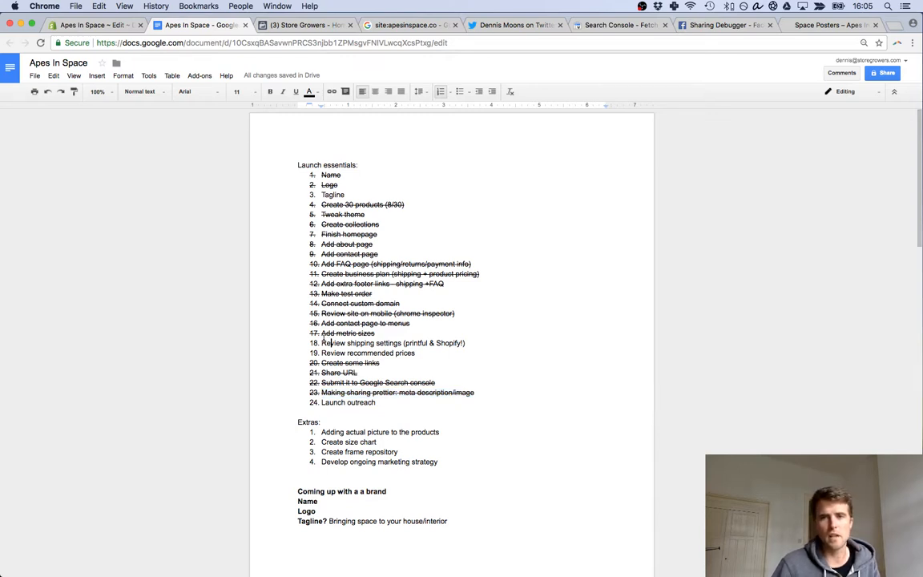